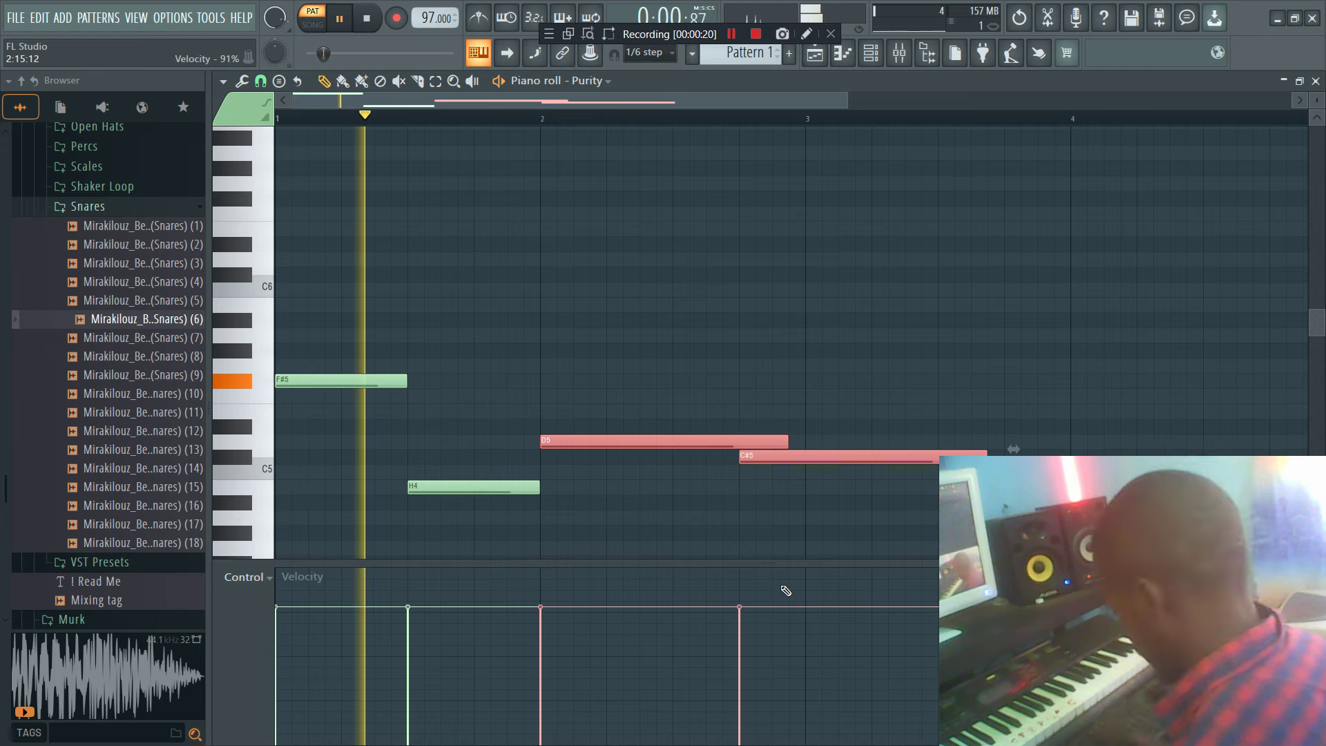
Step: Stack chord tones in the Purity piano roll: A5 and C#6 over F#5, D5 and F#5 over H4, F#5 and A5 over D5
{"action": "key", "text": "space"}
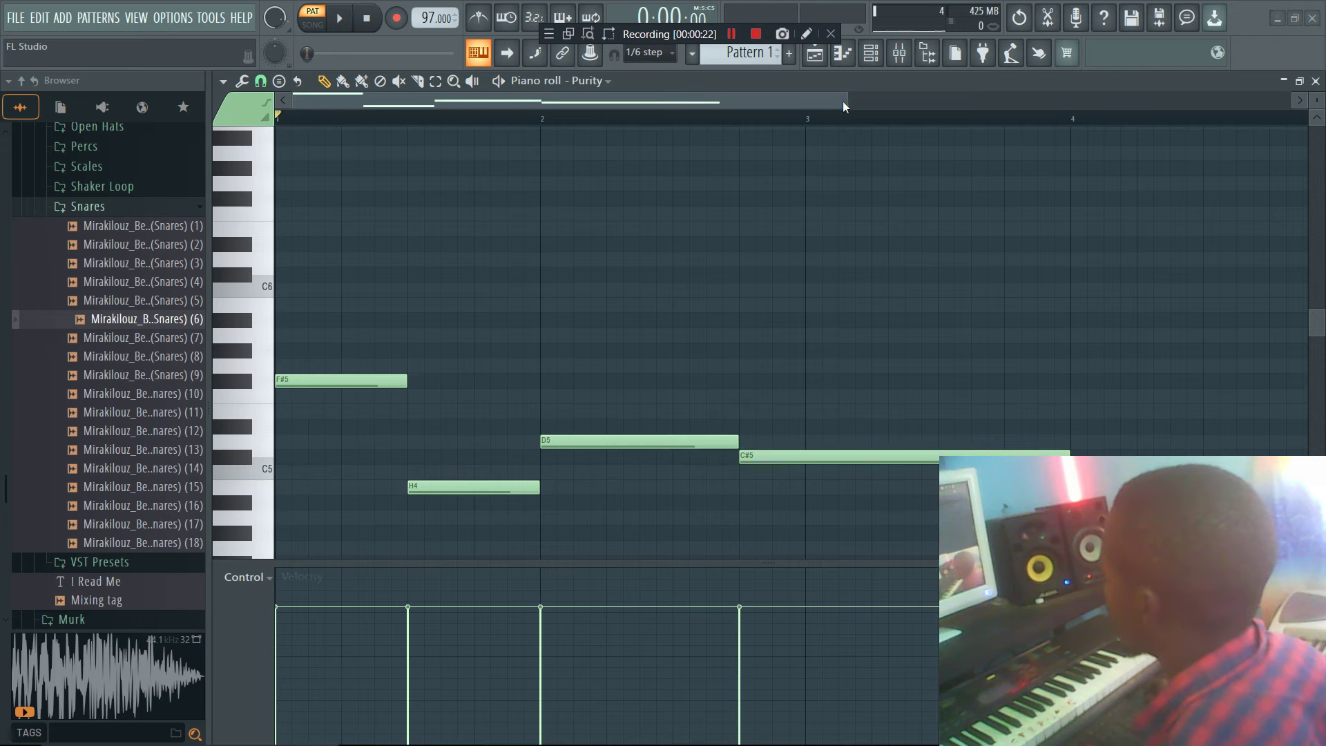
{"action": "scroll", "coordinate": [997, 125], "scroll_direction": "down", "scroll_amount": 2}
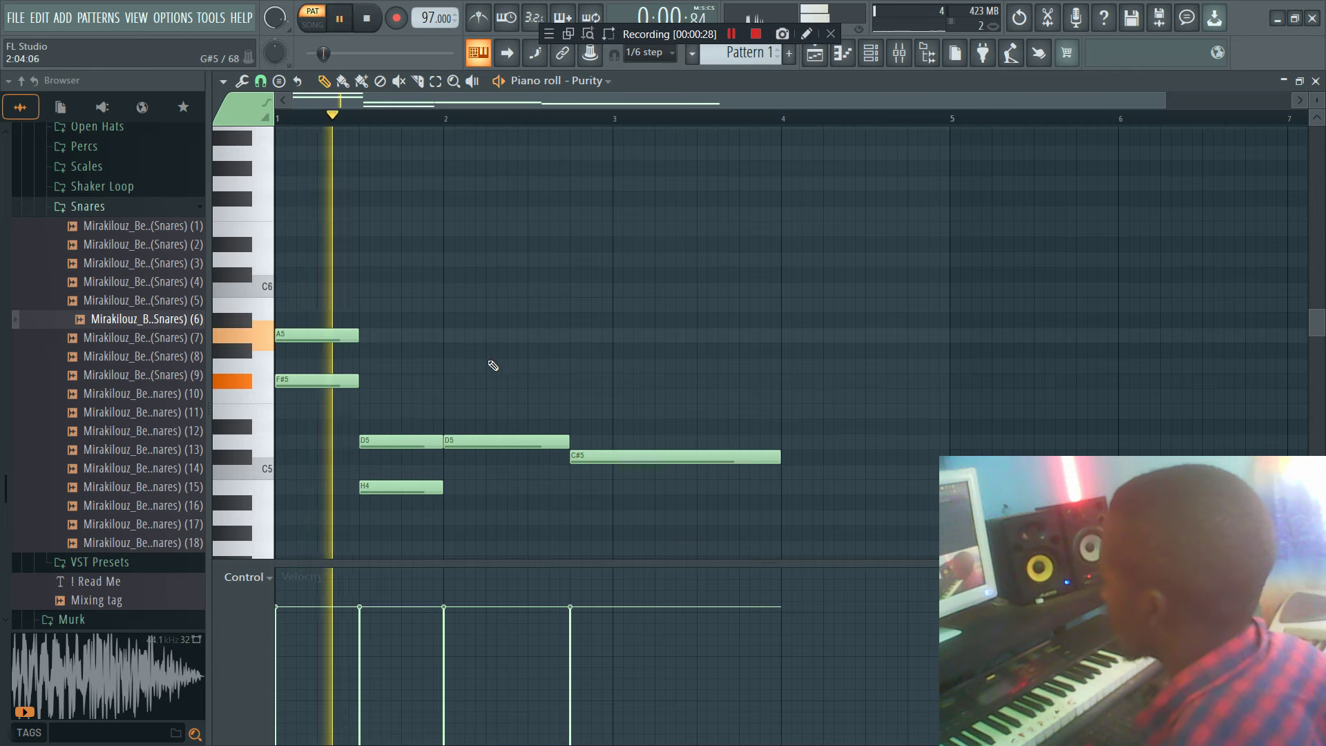
{"action": "key", "text": "space"}
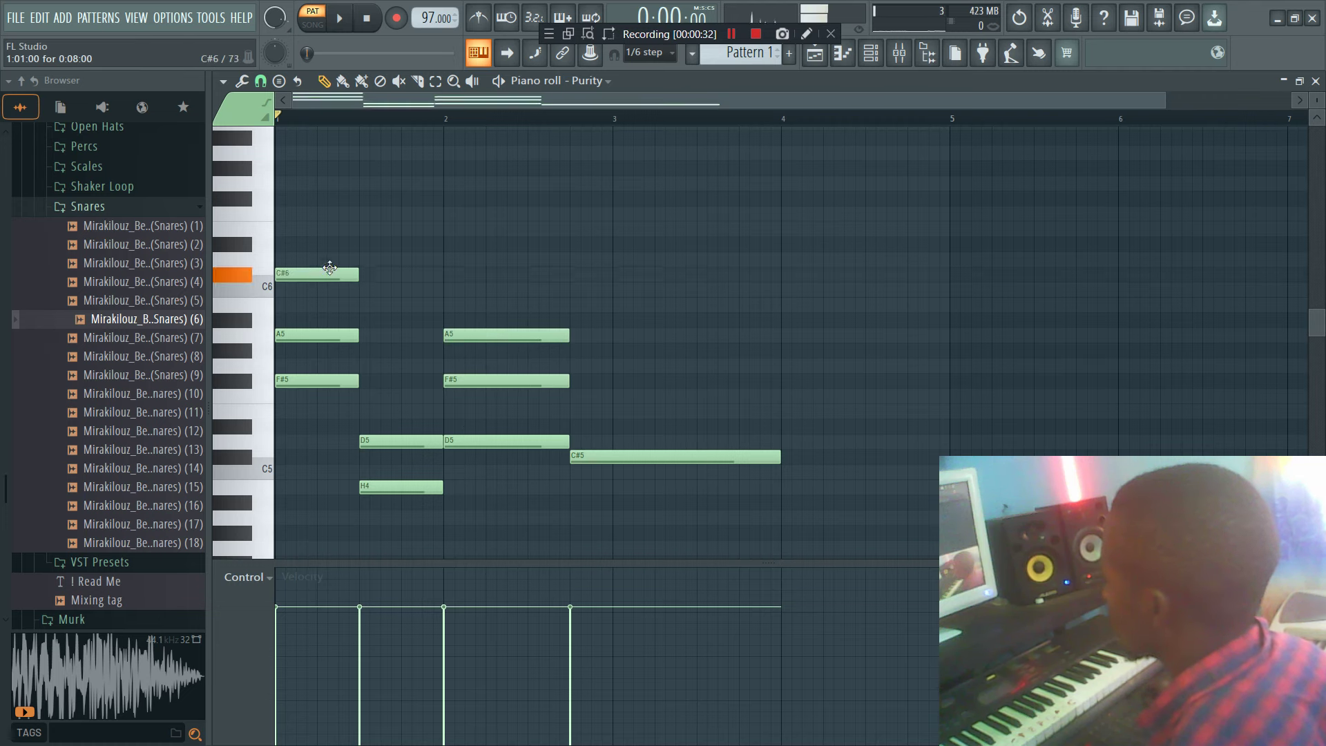
{"action": "key", "text": "space"}
{"action": "left_click", "coordinate": [492, 287]}
{"action": "right_click", "coordinate": [500, 287]}
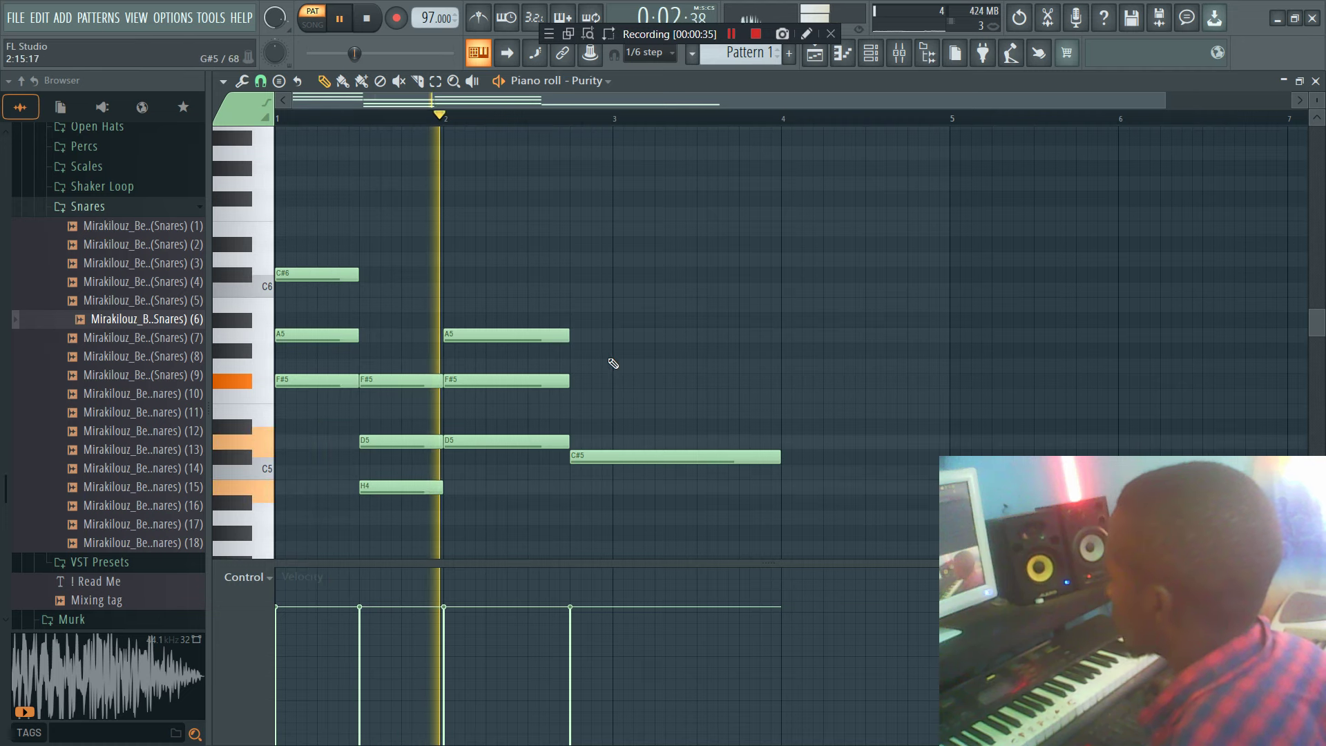
Step: Add E5 and G#5 above the final C#5 note to complete the fourth chord
{"action": "left_click_drag", "start_coordinate": [585, 441], "coordinate": [586, 405]}
{"action": "key", "text": "space"}
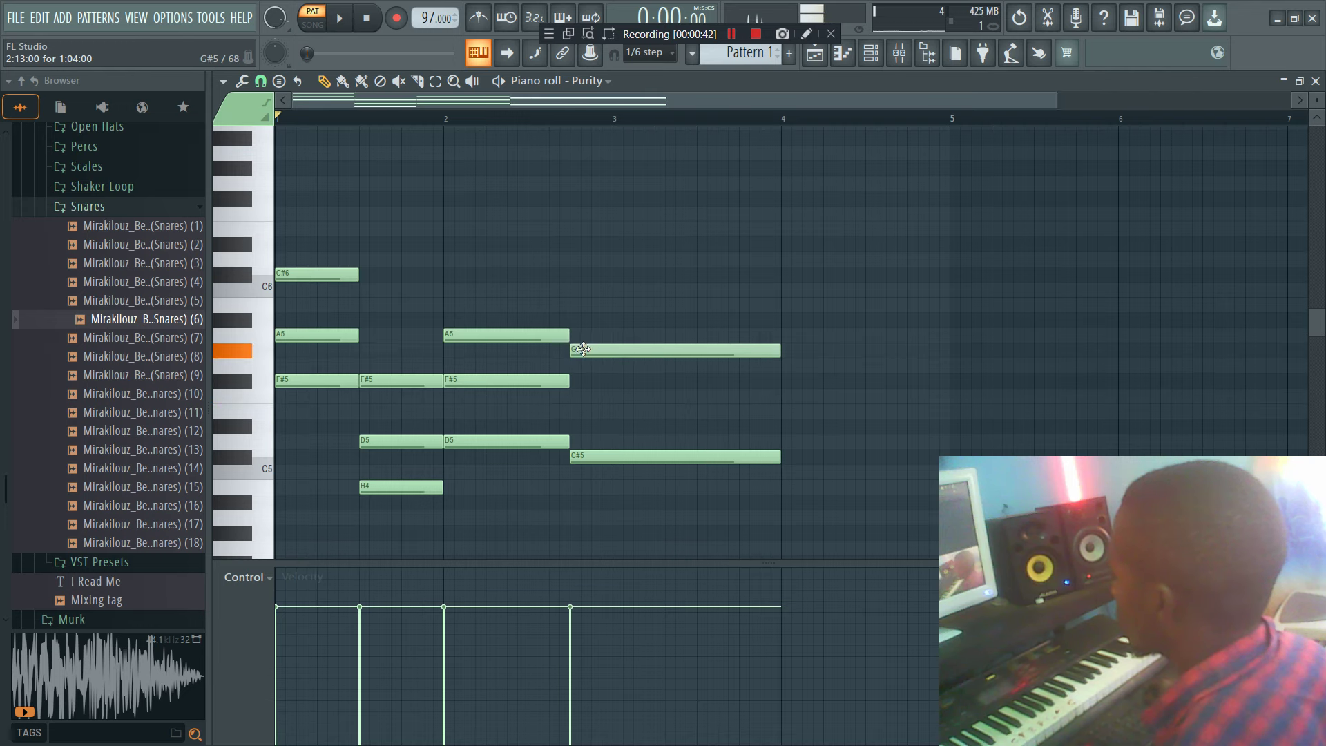
{"action": "key", "text": "space"}
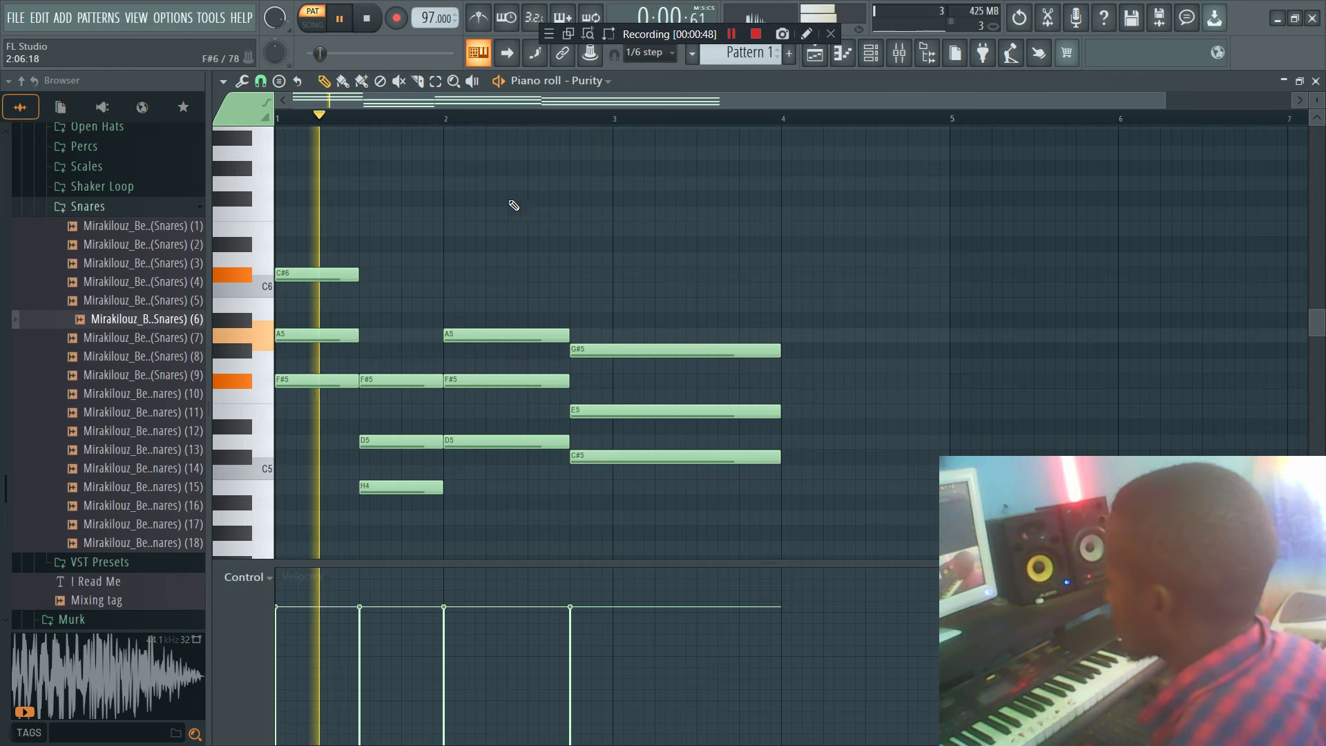
Step: Shorten all three notes of the final chord so that they end at the start of bar 3
{"action": "left_click", "coordinate": [660, 213]}
{"action": "right_click", "coordinate": [666, 216]}
{"action": "left_click_drag", "start_coordinate": [718, 493], "coordinate": [775, 346]}
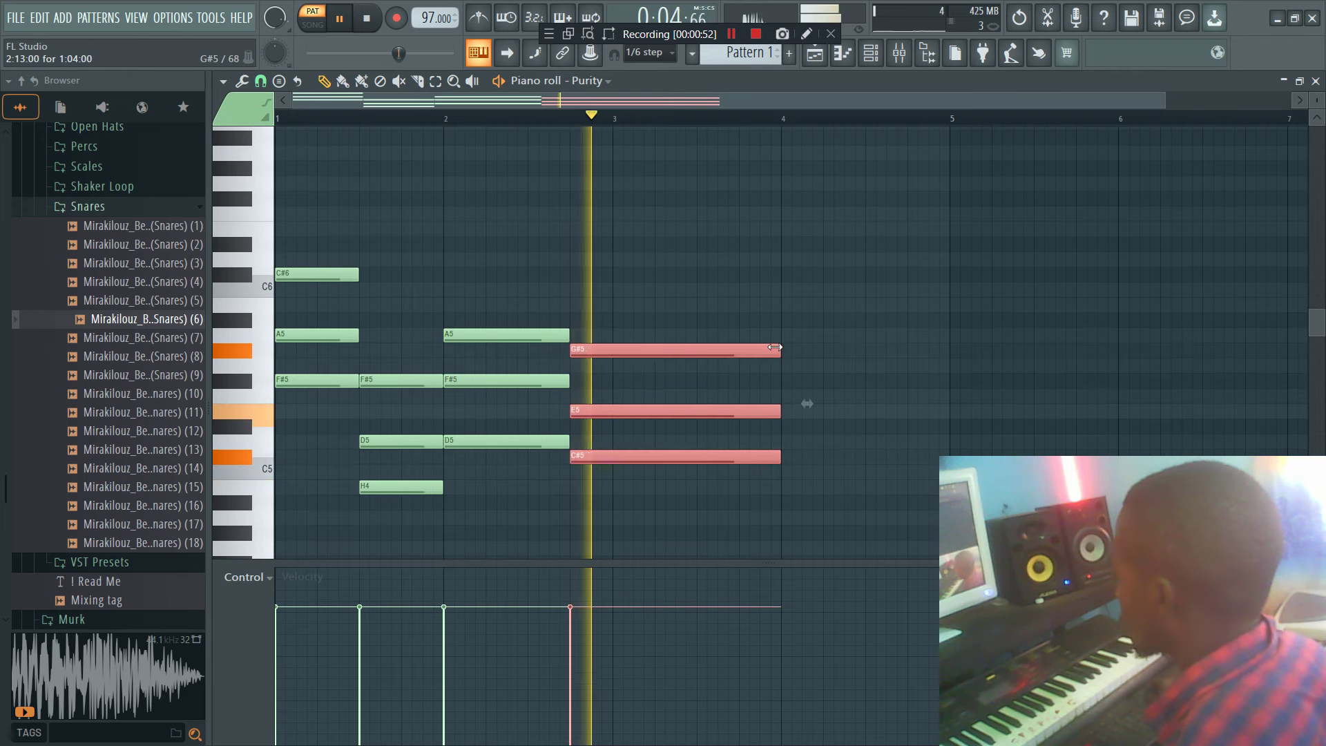
{"action": "key", "text": "space"}
{"action": "left_click_drag", "start_coordinate": [587, 360], "coordinate": [610, 366]}
{"action": "left_click", "coordinate": [640, 338]}
{"action": "right_click", "coordinate": [647, 339]}
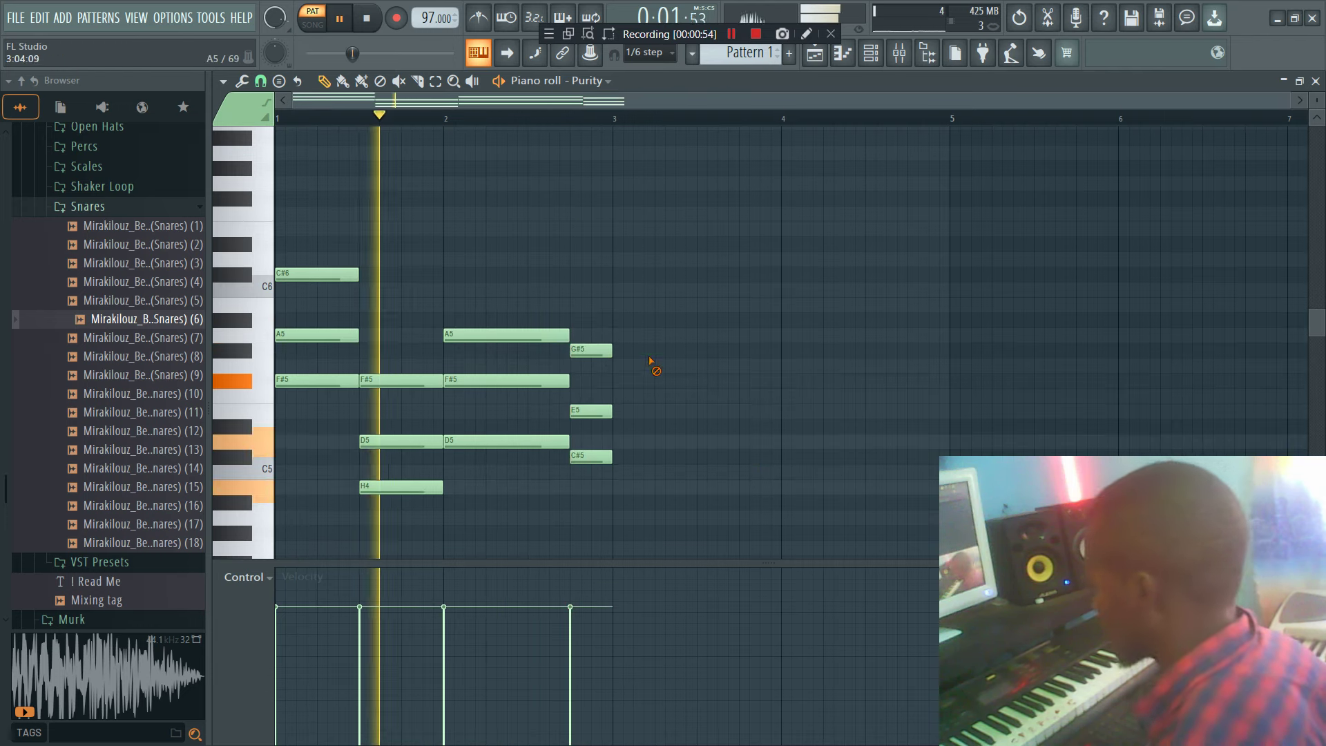
Step: Duplicate the two-bar chord progression into bars 3 and 4
{"action": "mouse_move", "coordinate": [685, 542]}
{"action": "left_mouse_down"}
{"action": "mouse_move", "coordinate": [290, 253]}
{"action": "mouse_move", "coordinate": [649, 279]}
{"action": "mouse_move", "coordinate": [628, 281]}
{"action": "left_mouse_up"}
{"action": "left_click", "coordinate": [878, 233], "text": "ctrl"}
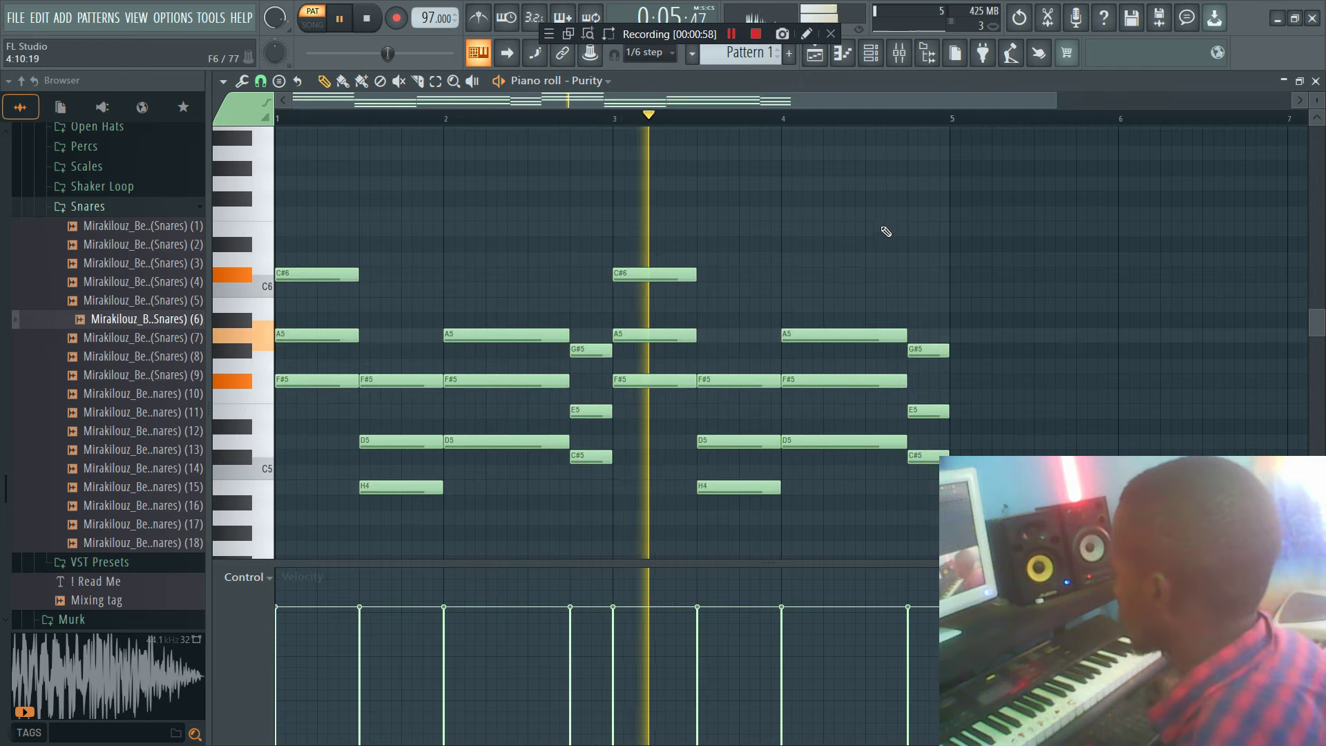
Step: Duplicate the lowest note of every chord (F#5, H4, D5, C#5) one octave lower as a bass line across all four bars
{"action": "scroll", "coordinate": [889, 235], "scroll_direction": "down", "scroll_amount": 1}
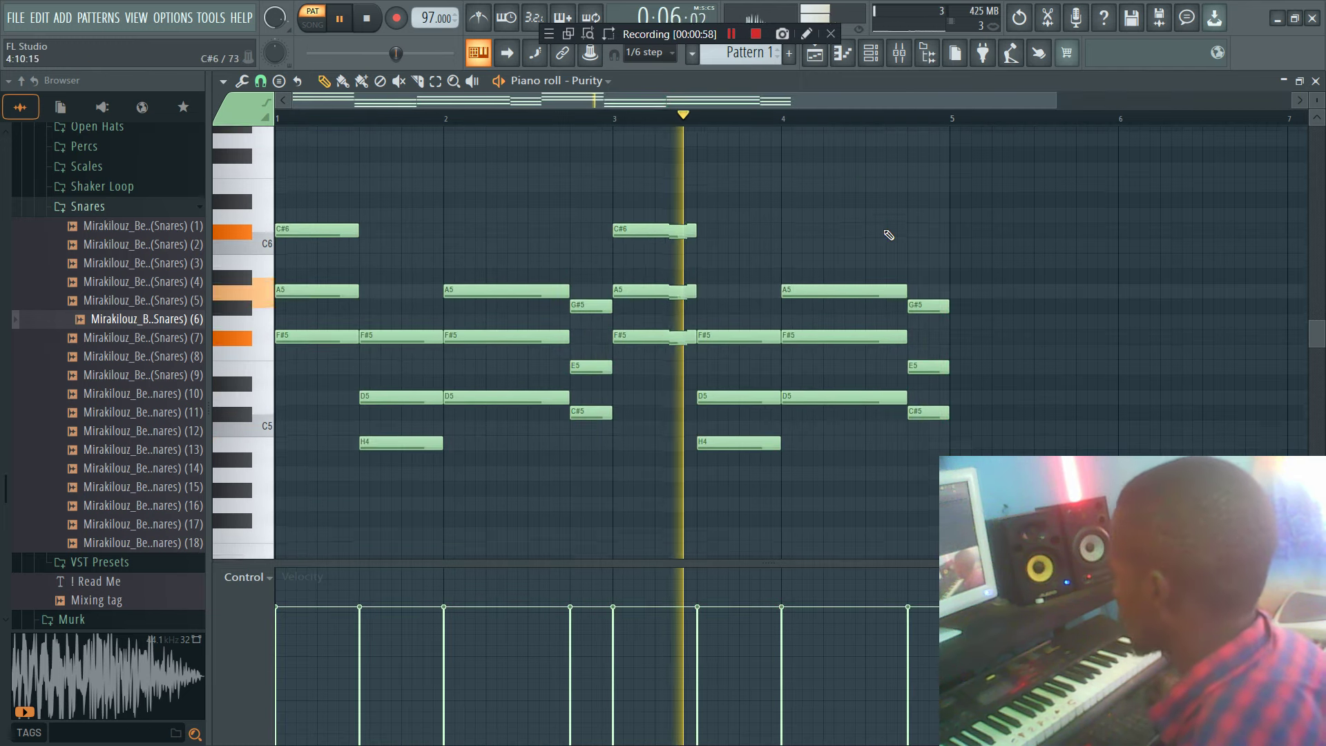
{"action": "left_click", "coordinate": [319, 338], "text": "ctrl"}
{"action": "left_click", "coordinate": [400, 445], "text": "ctrl"}
{"action": "left_click", "coordinate": [484, 396], "text": "ctrl"}
{"action": "left_click", "coordinate": [591, 411], "text": "ctrl"}
{"action": "left_click", "coordinate": [654, 335], "text": "ctrl"}
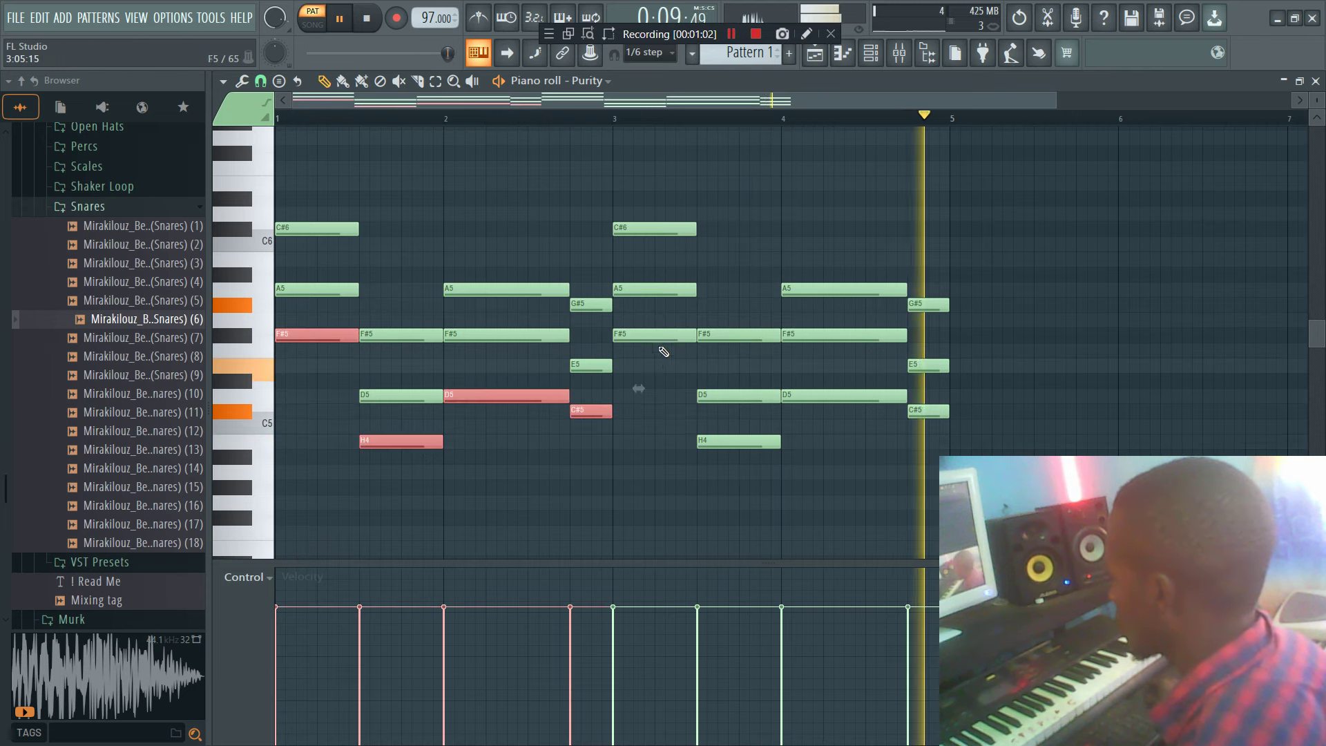
{"action": "left_click", "coordinate": [745, 437], "text": "ctrl"}
{"action": "left_click", "coordinate": [826, 394], "text": "ctrl"}
{"action": "left_click", "coordinate": [925, 411], "text": "ctrl"}
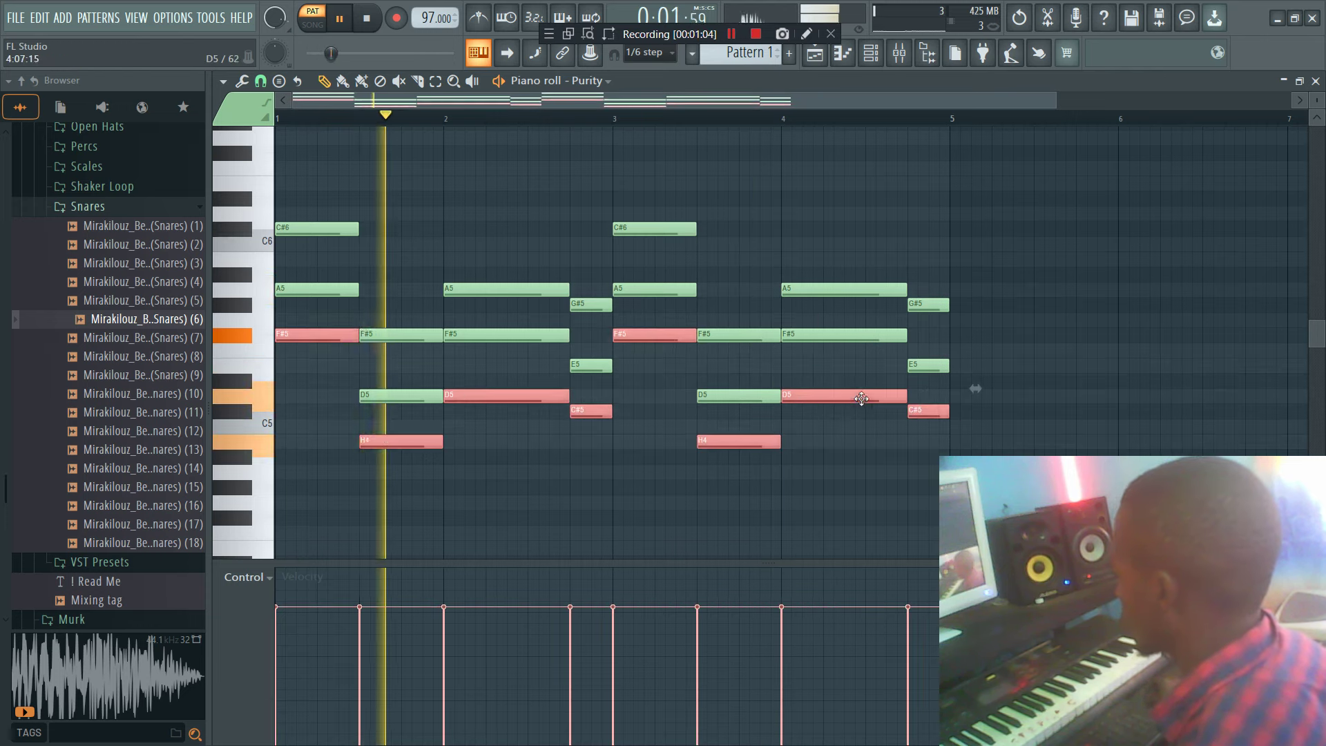
{"action": "key", "text": "ctrl+Down"}
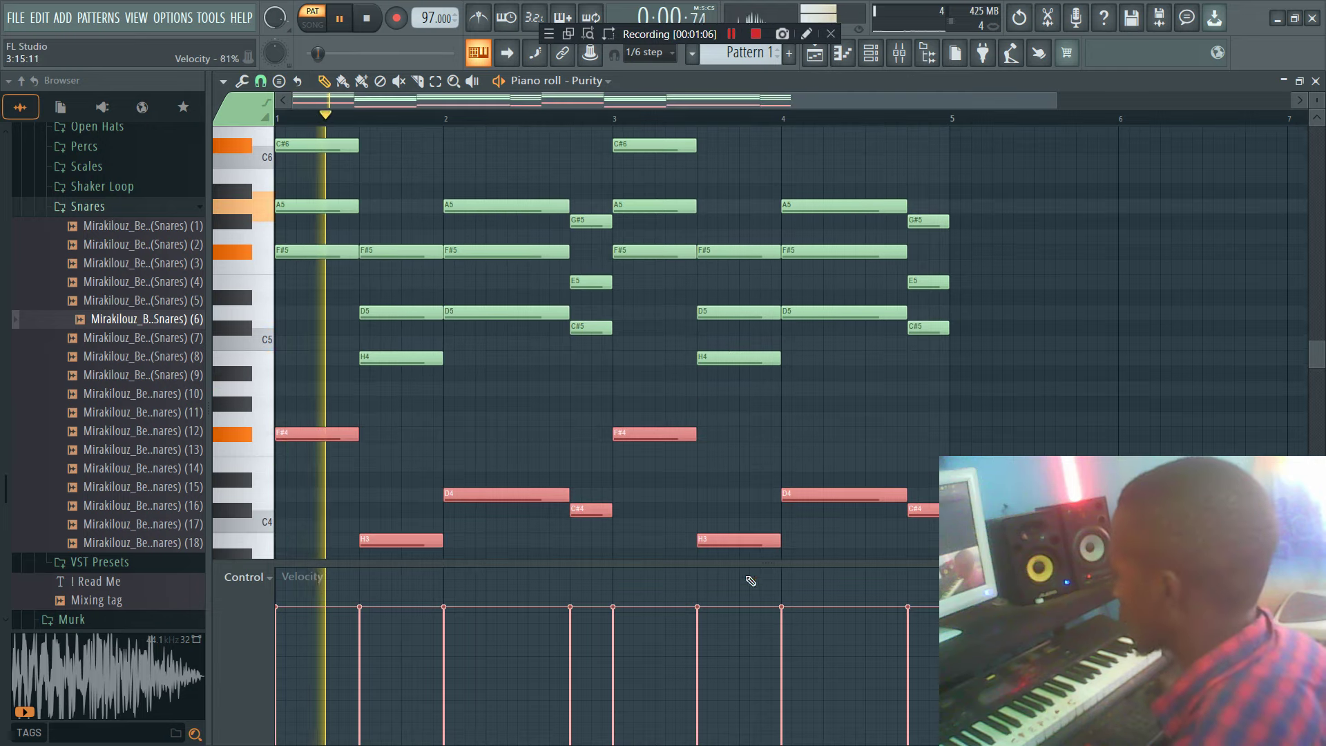
Step: Transpose all notes of the pattern down five semitones and clear the selection
{"action": "key", "text": "ctrl+a"}
{"action": "key", "text": "Down"}
{"action": "key", "text": "Down"}
{"action": "key", "text": "Down"}
{"action": "key", "text": "Down"}
{"action": "key", "text": "Down"}
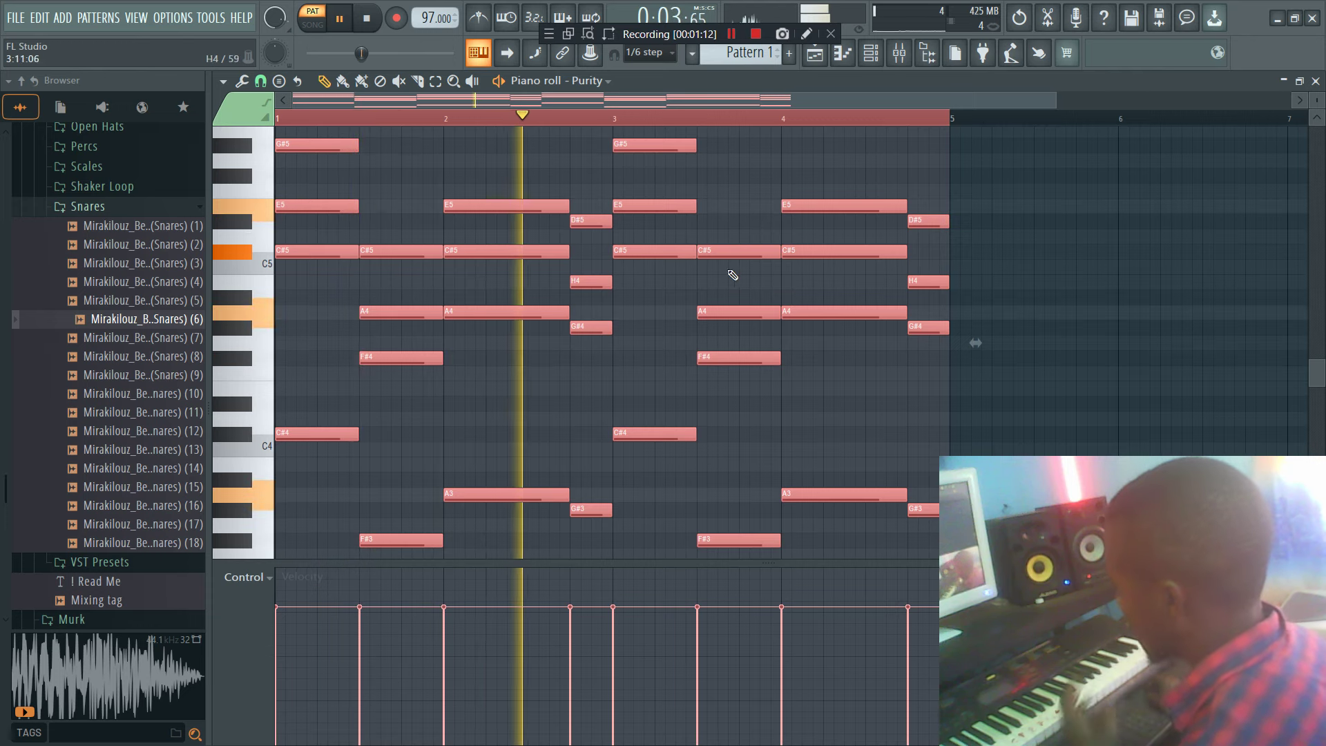
{"action": "left_click", "coordinate": [731, 176]}
{"action": "right_click", "coordinate": [732, 178]}
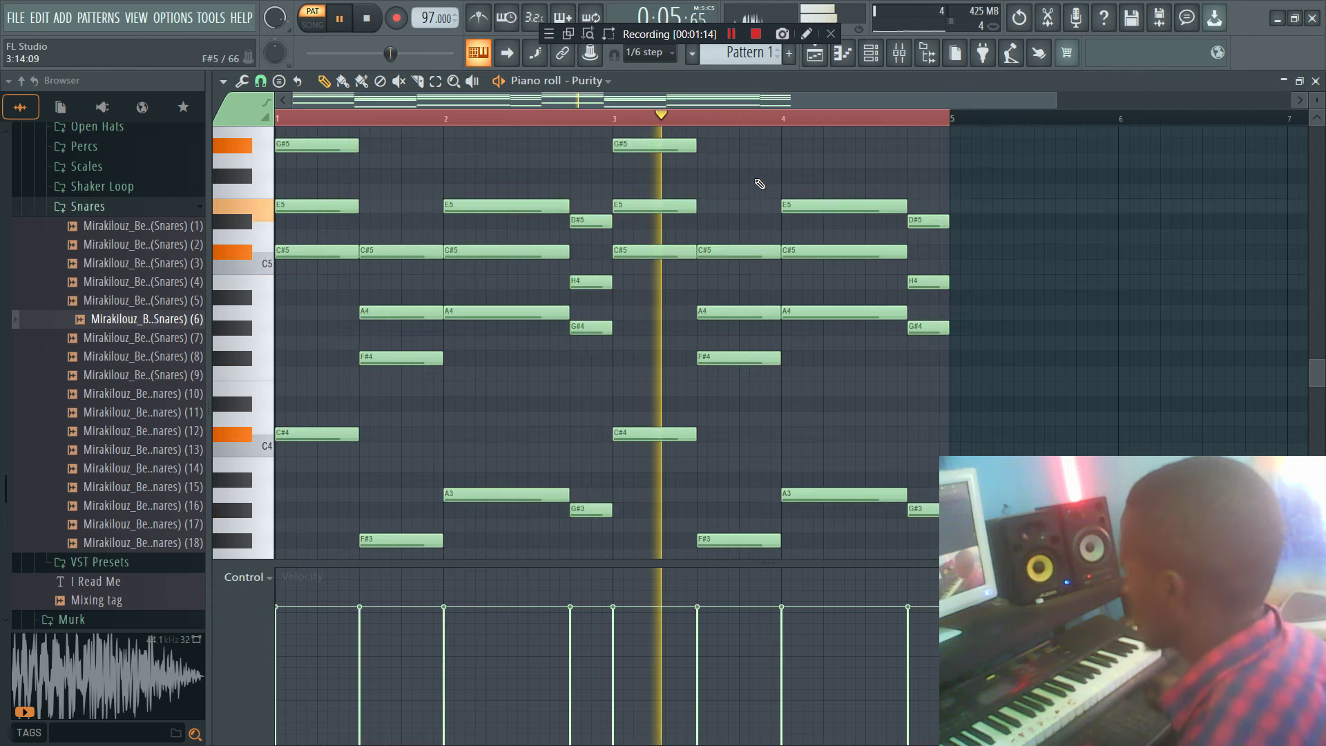
Step: Duplicate the inner line E5, A4, C#5, H4 one octave higher across all four bars
{"action": "scroll", "coordinate": [757, 206], "scroll_direction": "up", "scroll_amount": 2}
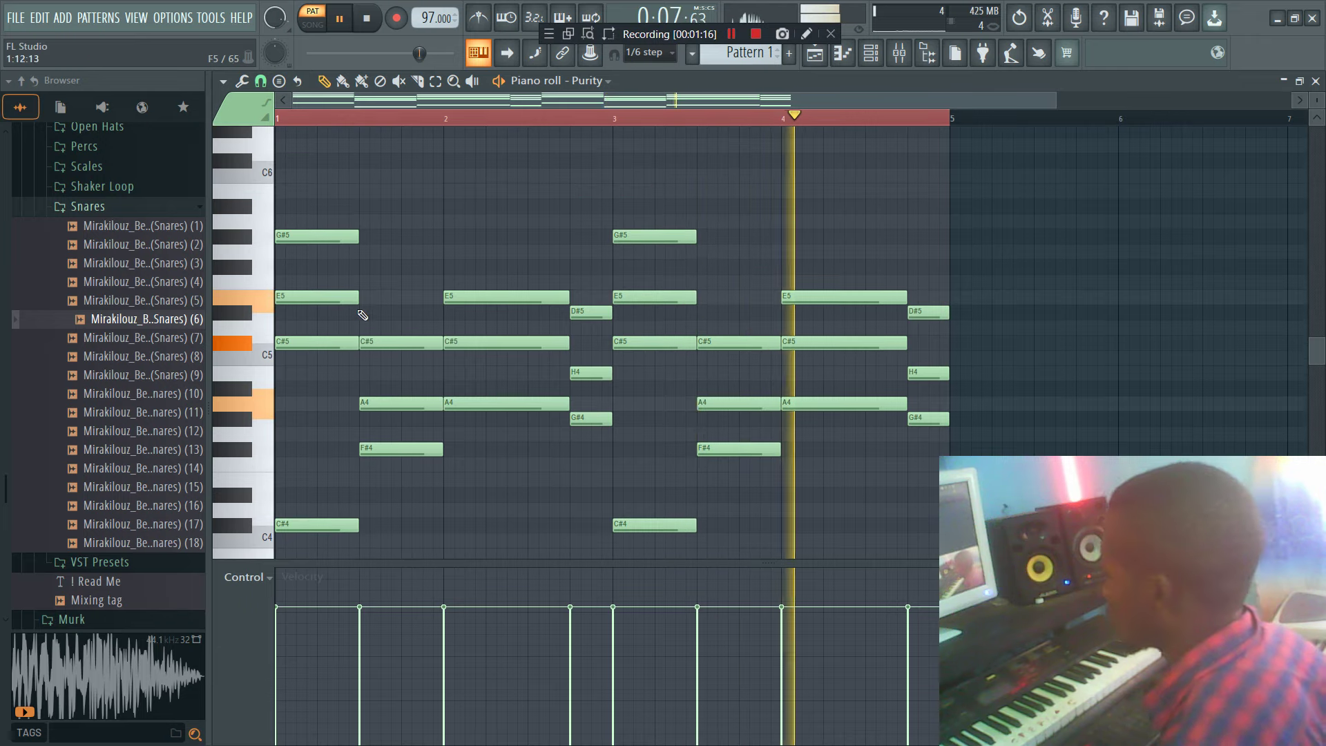
{"action": "left_click_drag", "start_coordinate": [318, 280], "coordinate": [370, 325]}
{"action": "left_click", "coordinate": [397, 404], "text": "ctrl+shift"}
{"action": "left_click", "coordinate": [491, 342], "text": "ctrl+shift"}
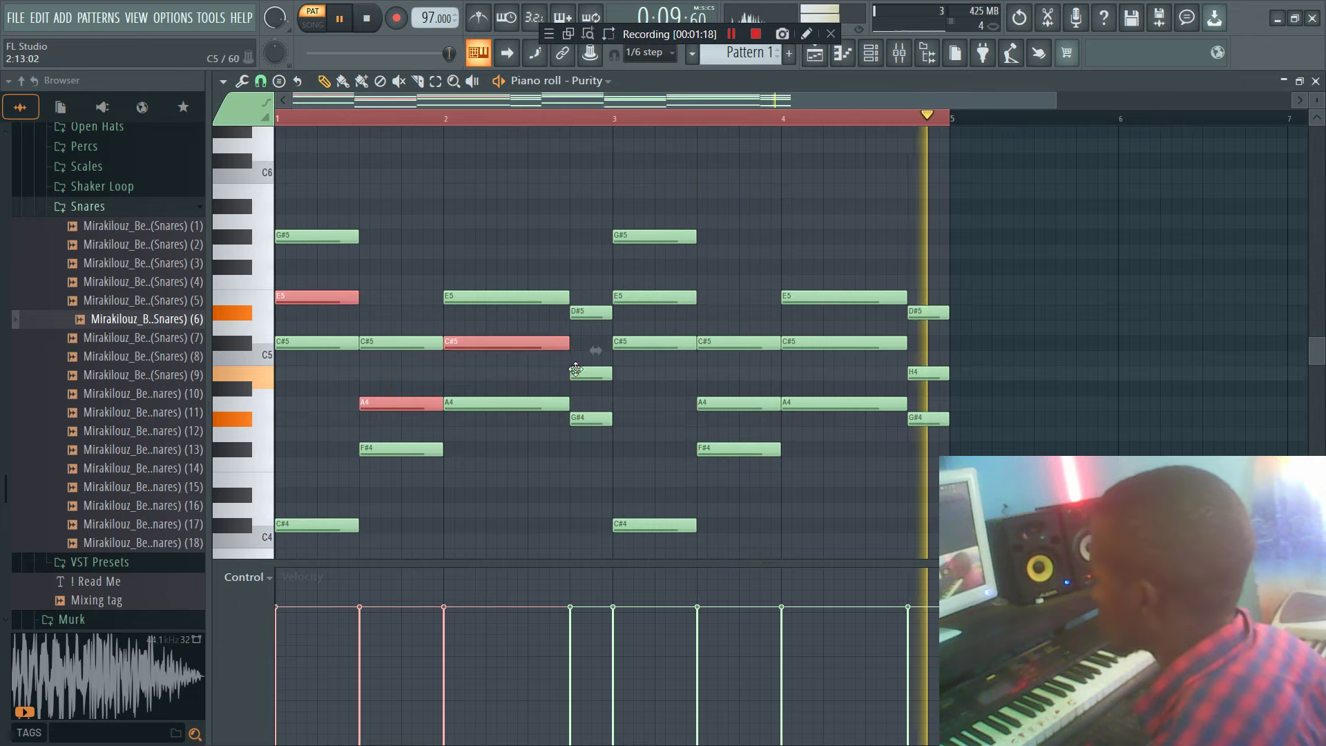
{"action": "left_click", "coordinate": [585, 374], "text": "ctrl+shift"}
{"action": "left_click", "coordinate": [664, 297], "text": "shift"}
{"action": "left_click", "coordinate": [739, 403], "text": "shift"}
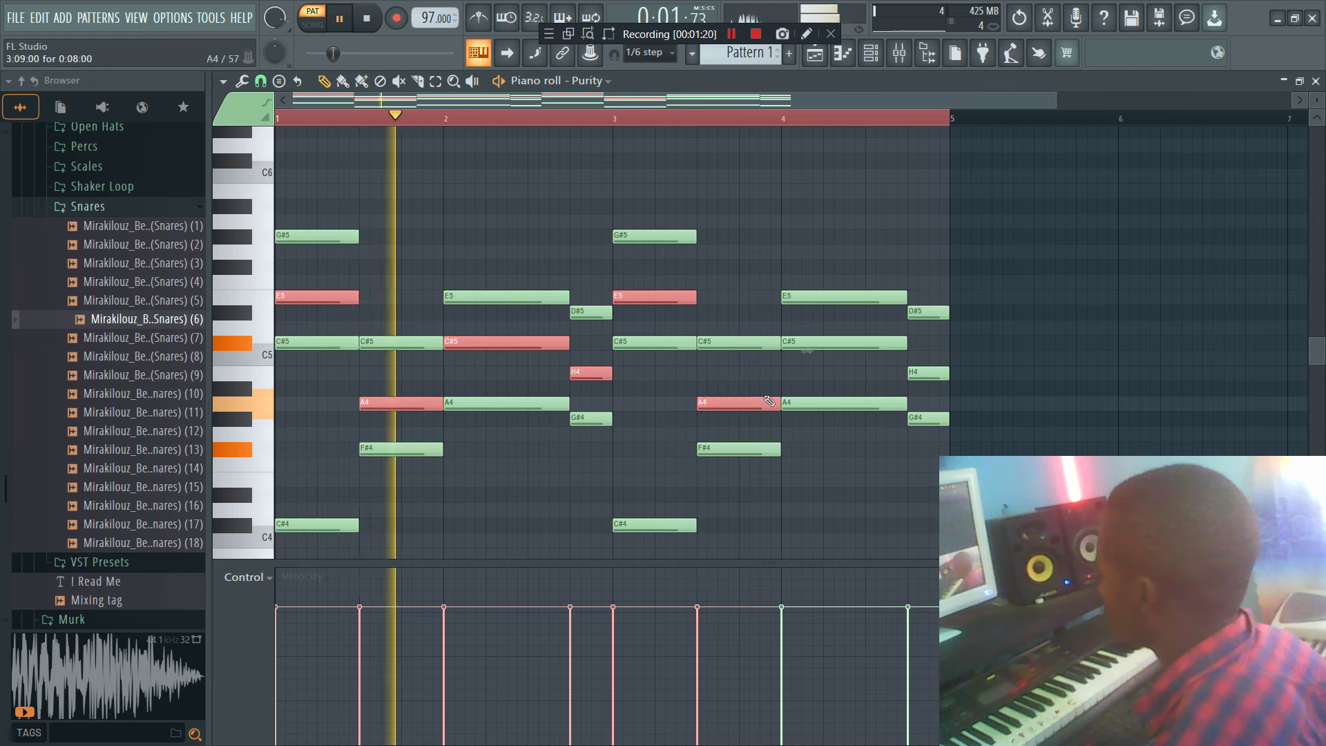
{"action": "left_click", "coordinate": [838, 343], "text": "shift"}
{"action": "left_click", "coordinate": [914, 373], "text": "shift"}
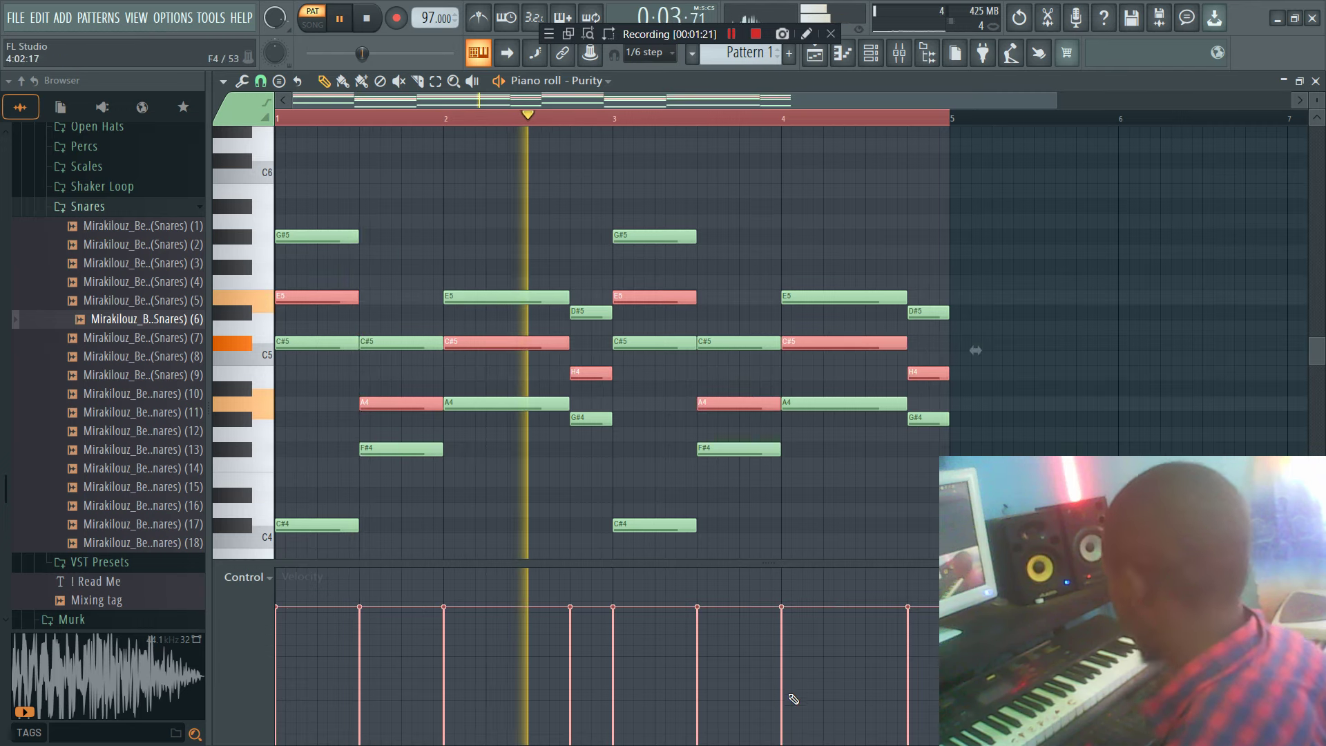
{"action": "key", "text": "ctrl+Up"}
{"action": "left_click_drag", "start_coordinate": [1316, 97], "coordinate": [1315, 102]}
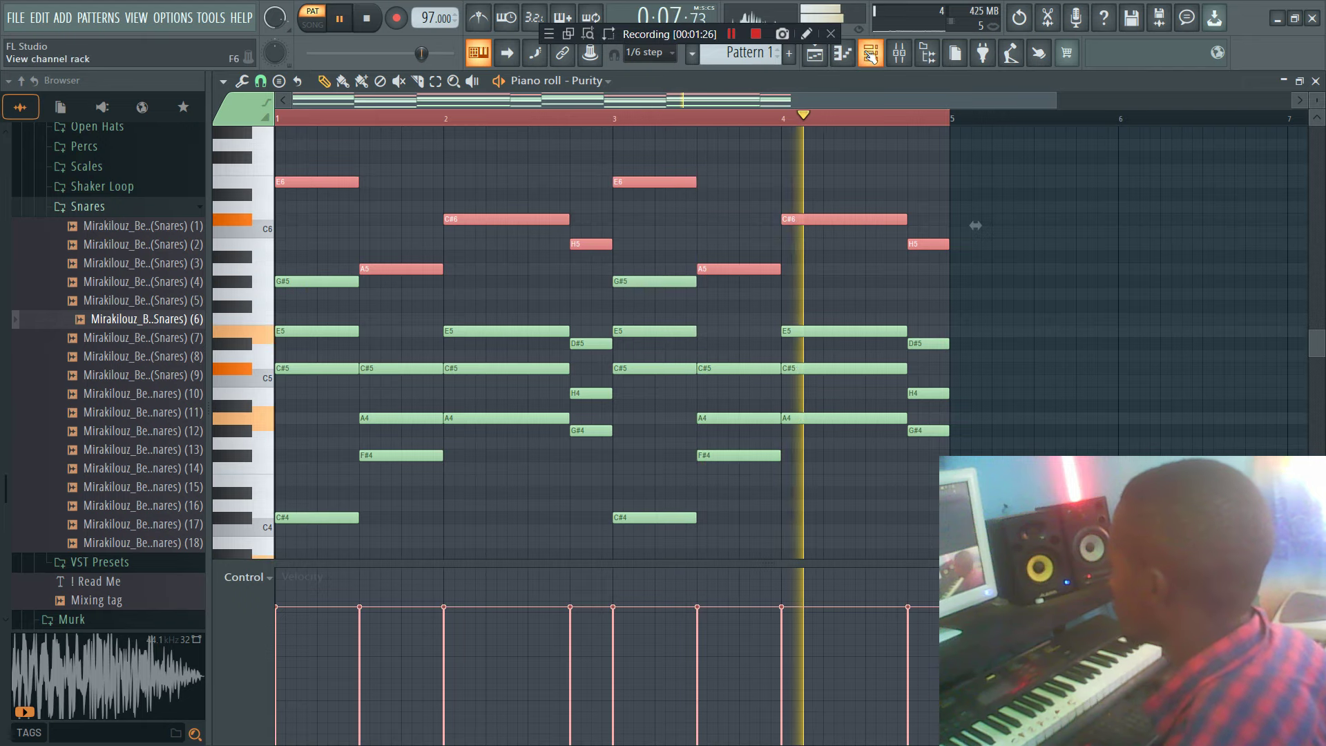
Step: Copy the Purity channel's notes into the Lounge Lizard EP-4 channel and solo that channel
{"action": "key", "text": "F6"}
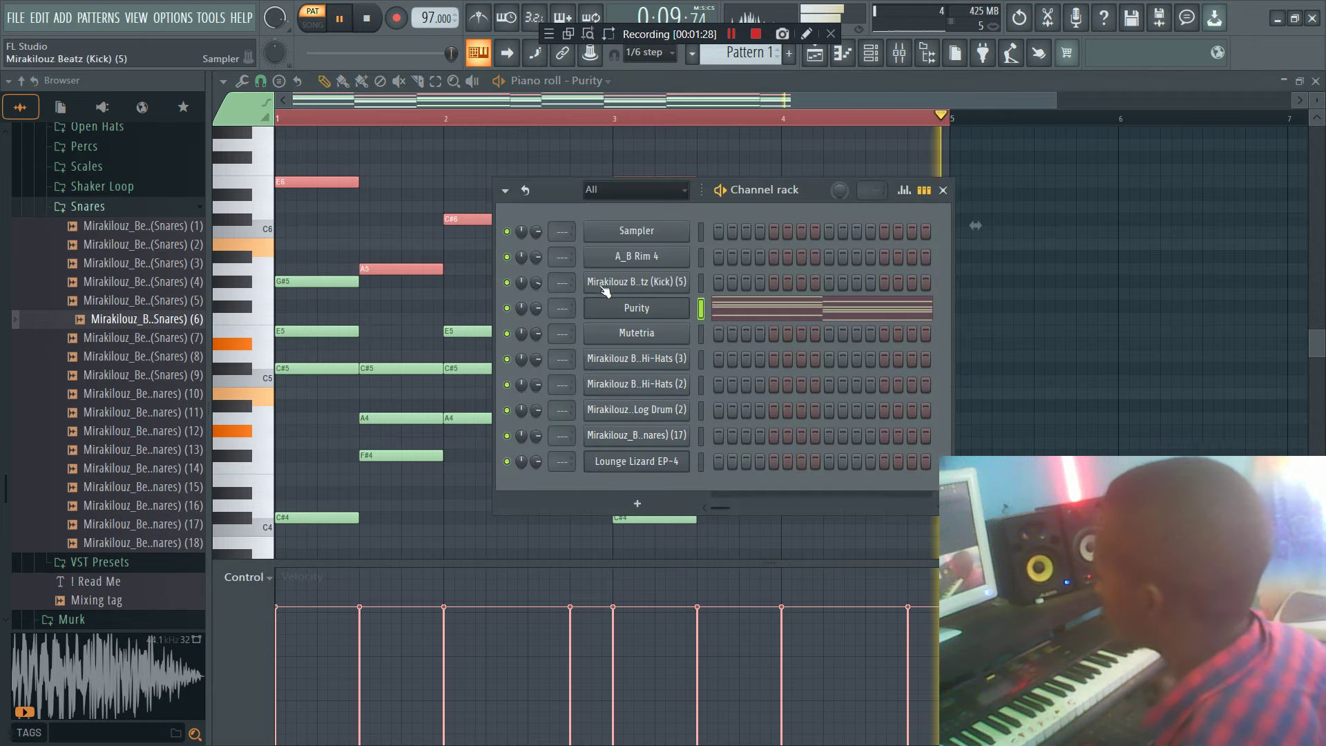
{"action": "right_click", "coordinate": [688, 304]}
{"action": "left_click", "coordinate": [874, 321]}
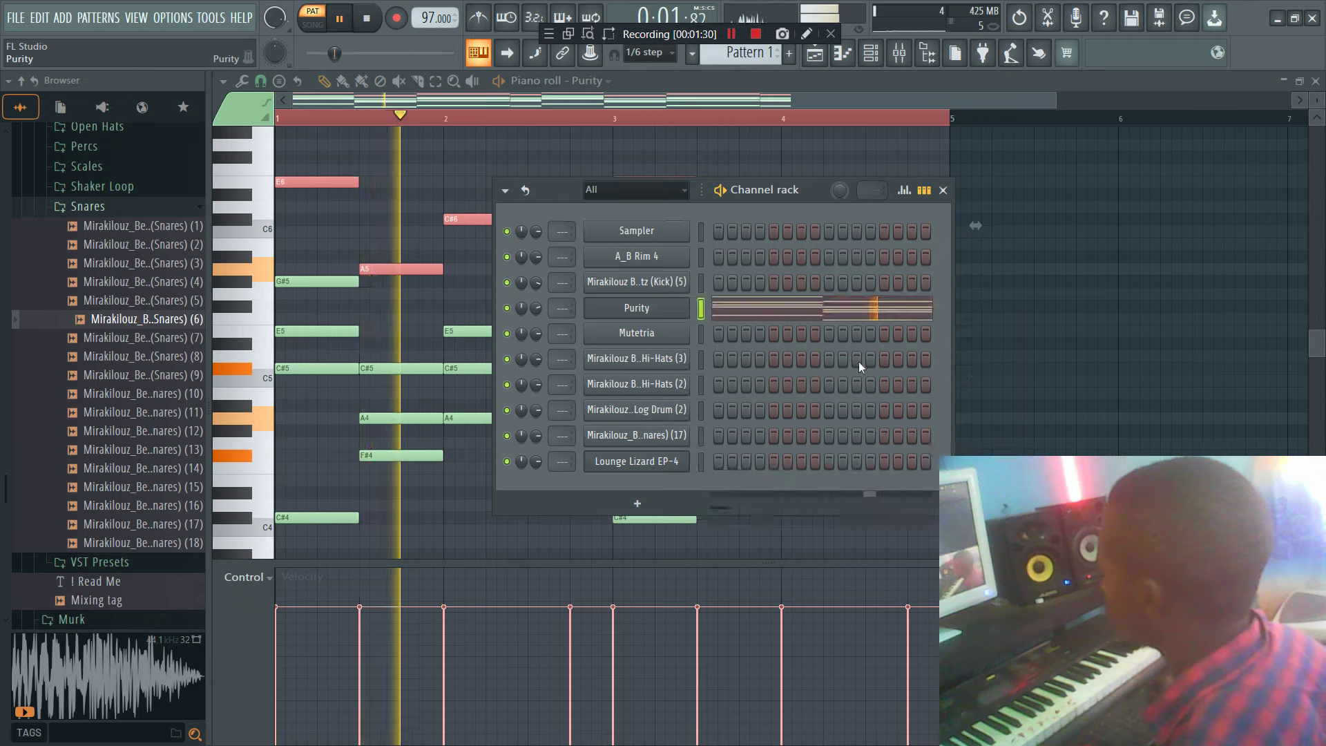
{"action": "right_click", "coordinate": [688, 458]}
{"action": "left_click", "coordinate": [874, 489]}
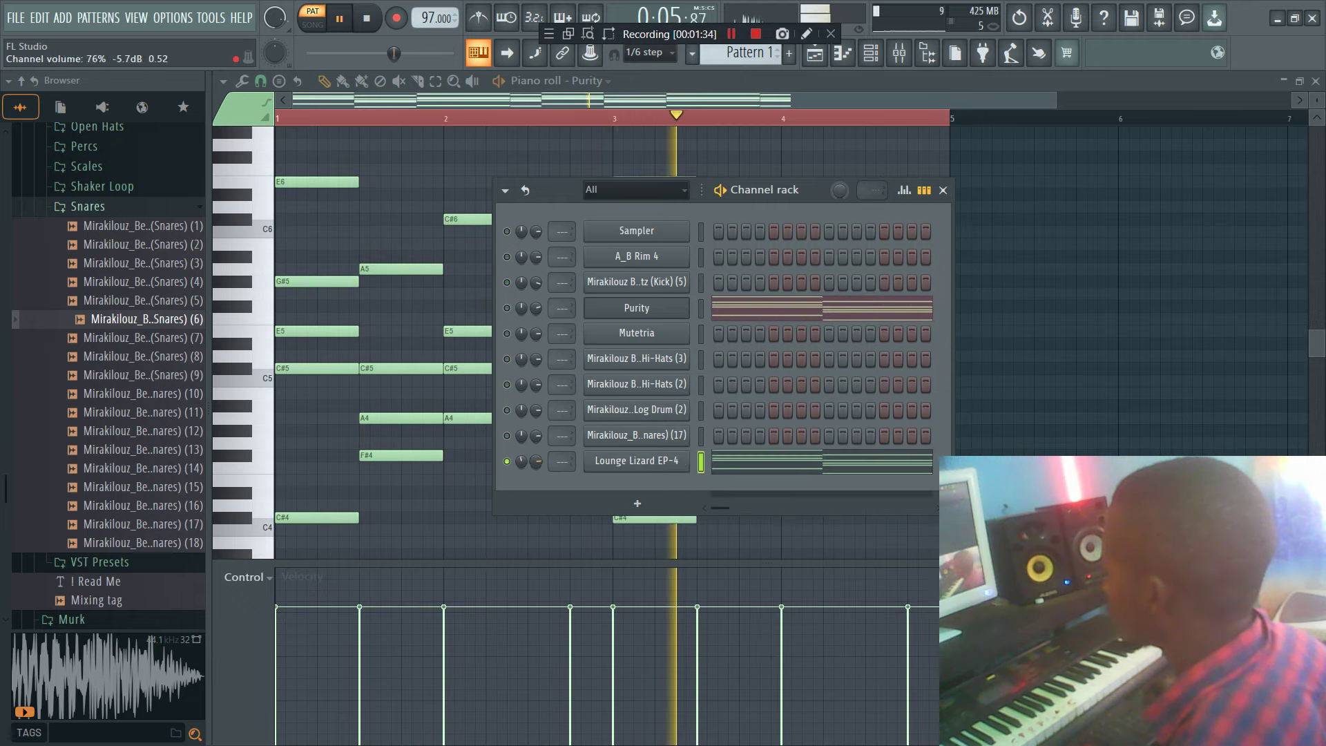
Step: Load program 62 - Tinefull 4 in Lounge Lizard EP-4 and close its window
{"action": "left_click", "coordinate": [623, 472]}
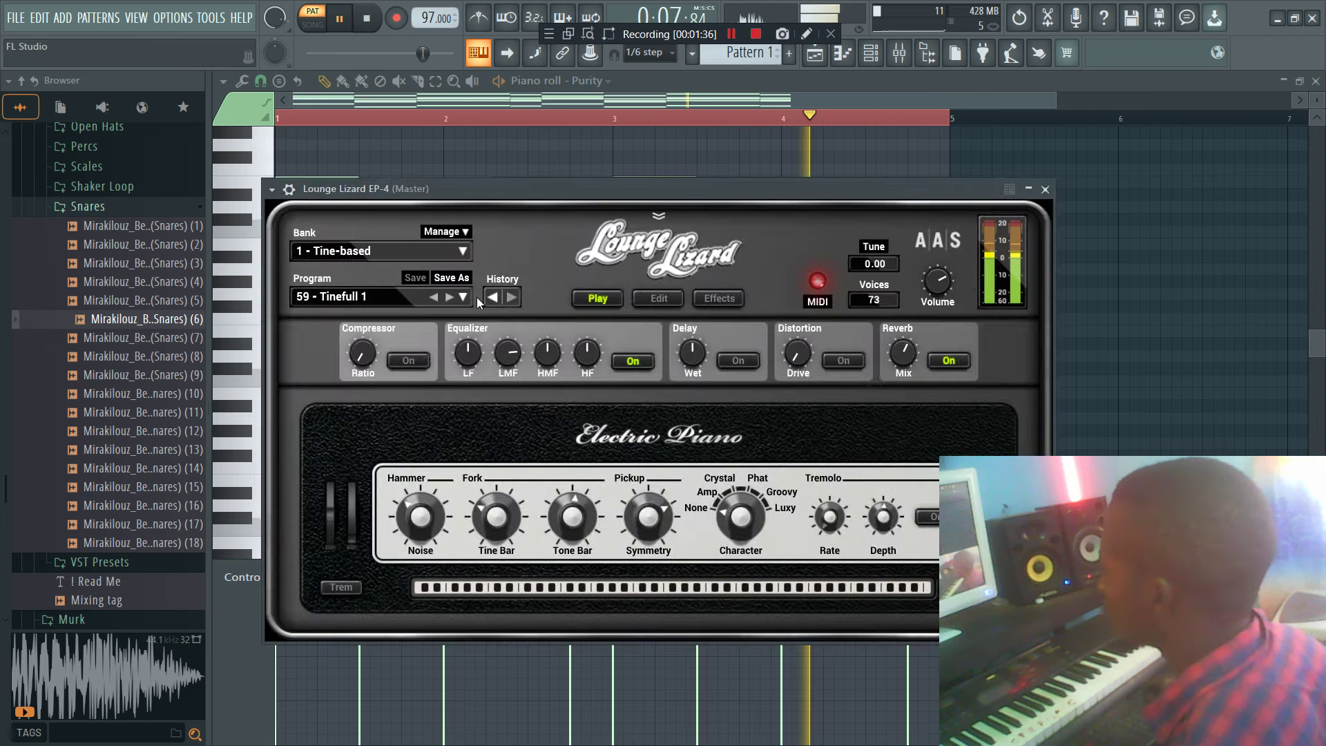
{"action": "left_click", "coordinate": [457, 296]}
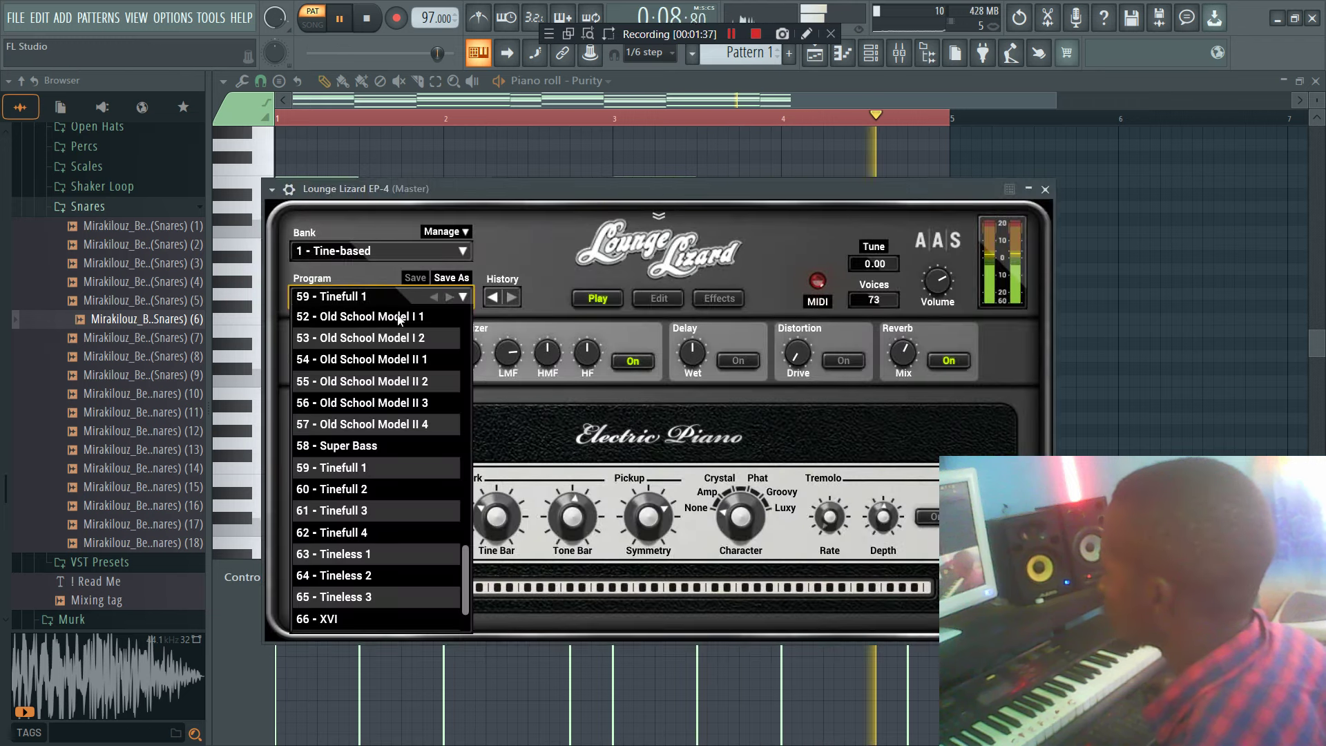
{"action": "left_click", "coordinate": [365, 536]}
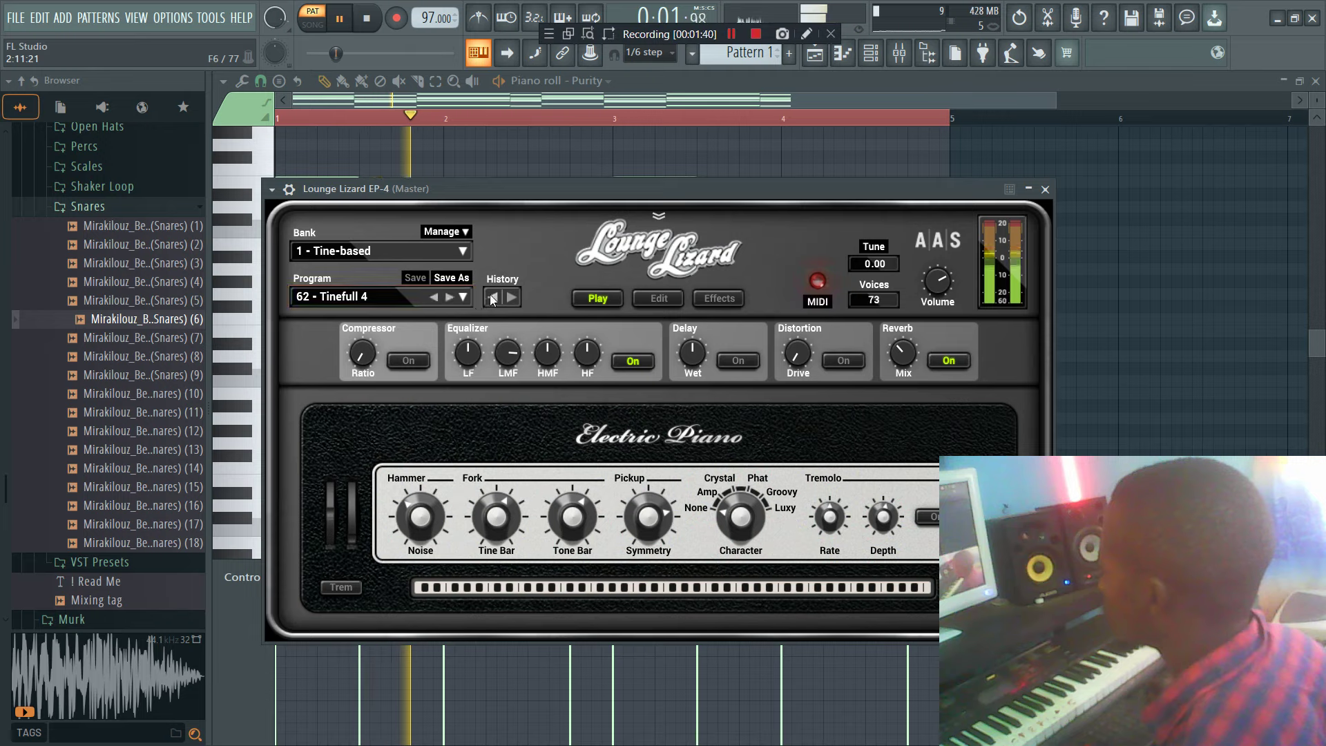
{"action": "left_click", "coordinate": [842, 52]}
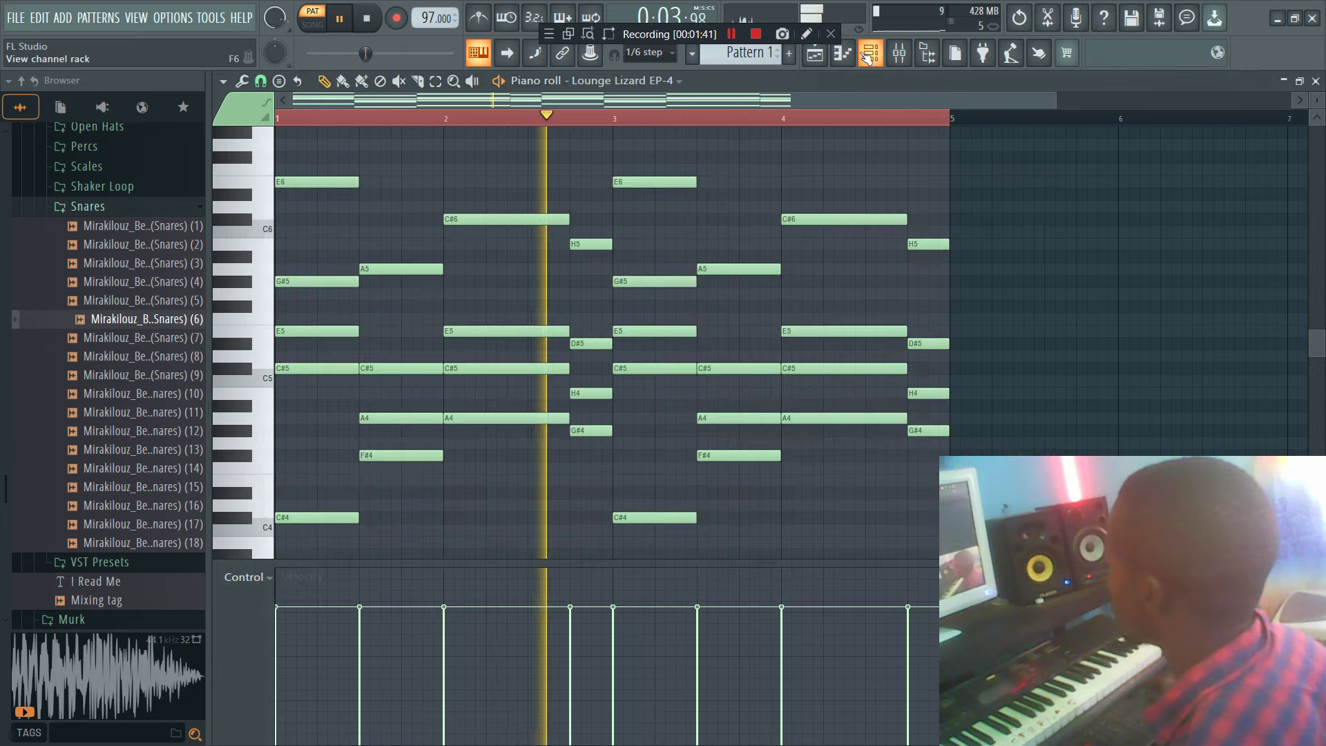
Step: Slightly lower the Lounge Lizard EP-4 channel volume and turn all muted channels back on
{"action": "left_click", "coordinate": [871, 53]}
{"action": "left_click_drag", "start_coordinate": [536, 461], "coordinate": [536, 465]}
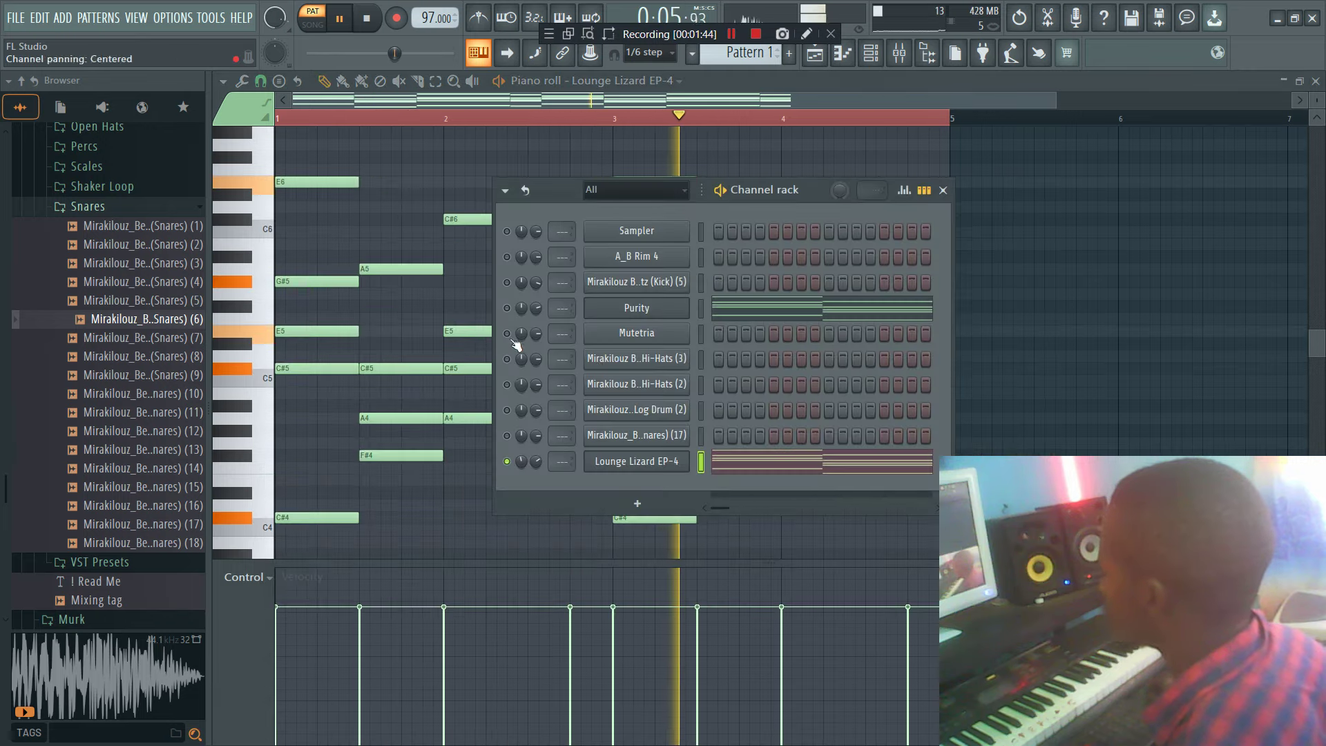
{"action": "right_click", "coordinate": [508, 309]}
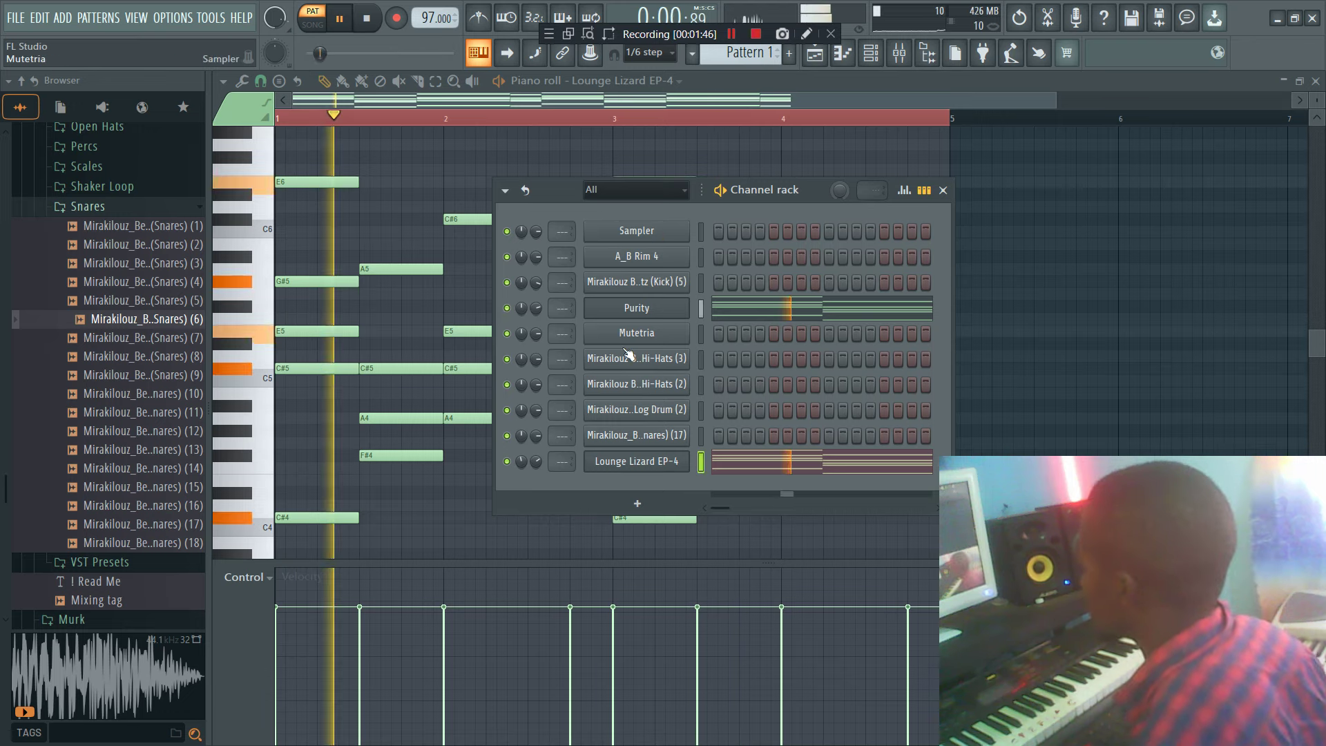
Step: Program C5 kick notes on steps 1 and 11 of bars 1 and 2 and duplicate them into bars 3 and 4
{"action": "right_click", "coordinate": [675, 283]}
{"action": "left_click", "coordinate": [733, 281]}
{"action": "key", "text": "space"}
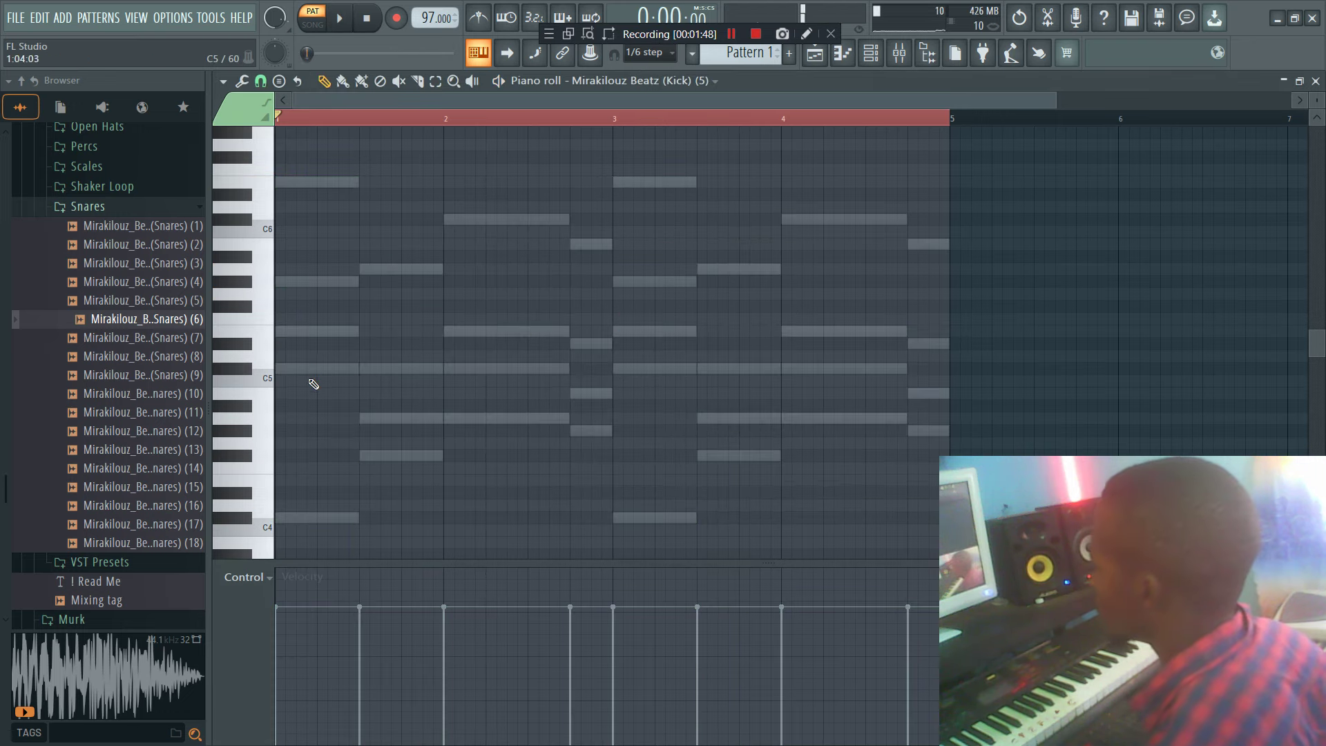
{"action": "left_click", "coordinate": [385, 381]}
{"action": "left_click", "coordinate": [449, 381]}
{"action": "left_click", "coordinate": [556, 381]}
{"action": "left_click_drag", "start_coordinate": [652, 413], "coordinate": [658, 386]}
{"action": "key", "text": "space"}
{"action": "key", "text": "space"}
Step: Program short C5 notes for A_B Rim 4 on steps 4 and 13 of bars 1 and 2 and duplicate them into bars 3 and 4
{"action": "left_click", "coordinate": [871, 53]}
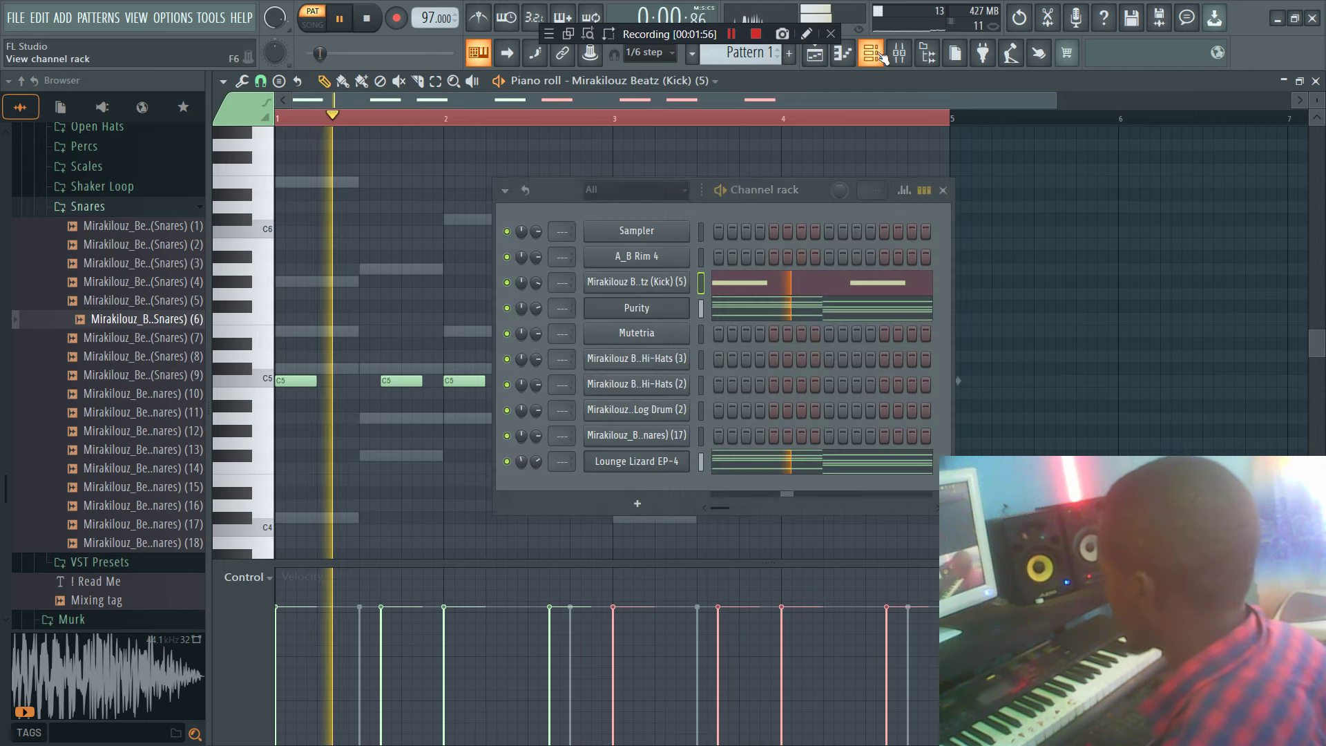
{"action": "key", "text": "space"}
{"action": "right_click", "coordinate": [637, 251]}
{"action": "left_click", "coordinate": [719, 257]}
{"action": "key", "text": "space"}
{"action": "key", "text": "space"}
{"action": "left_click", "coordinate": [322, 382]}
{"action": "left_click_drag", "start_coordinate": [338, 380], "coordinate": [326, 380]}
{"action": "left_click", "coordinate": [387, 380]}
{"action": "left_click", "coordinate": [407, 382]}
{"action": "left_click_drag", "start_coordinate": [519, 414], "coordinate": [479, 382], "text": "ctrl"}
{"action": "left_click_drag", "start_coordinate": [664, 414], "coordinate": [781, 378], "text": "ctrl"}
Step: Set the project tempo to 96 BPM
{"action": "key", "text": "F6"}
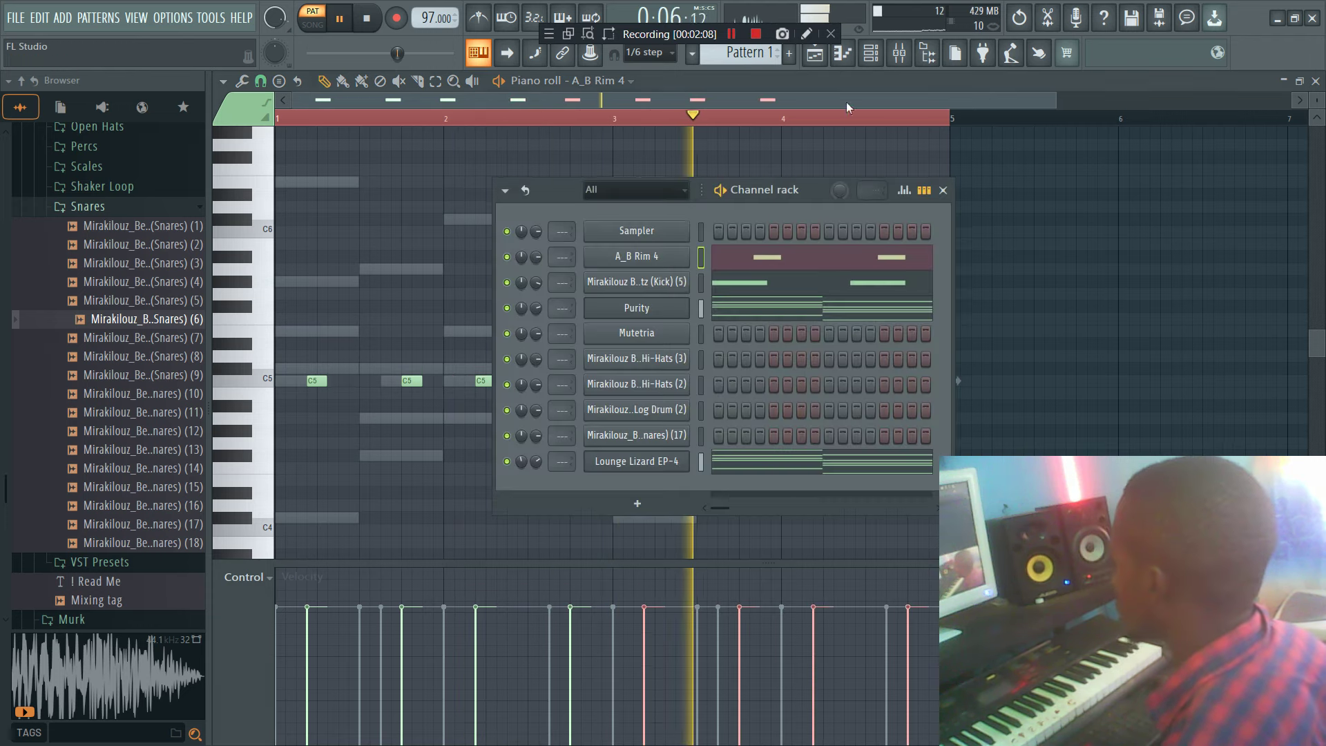
{"action": "scroll", "coordinate": [424, 29], "scroll_direction": "down", "scroll_amount": 1}
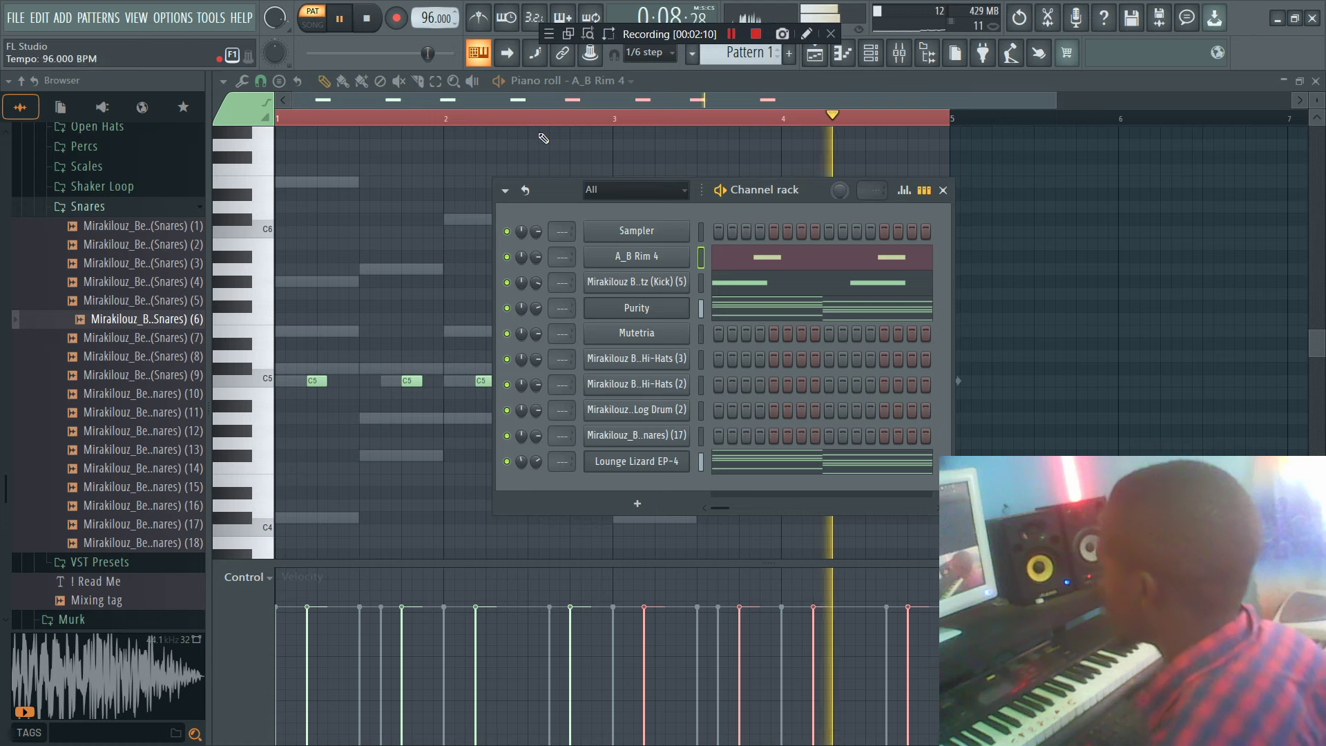
Step: Place C5 notes for Hi-Hats (3) on steps 1 to 4 of bar 1, lowering steps 3 and 4 to about 60% velocity
{"action": "right_click", "coordinate": [681, 359]}
{"action": "left_click", "coordinate": [724, 357]}
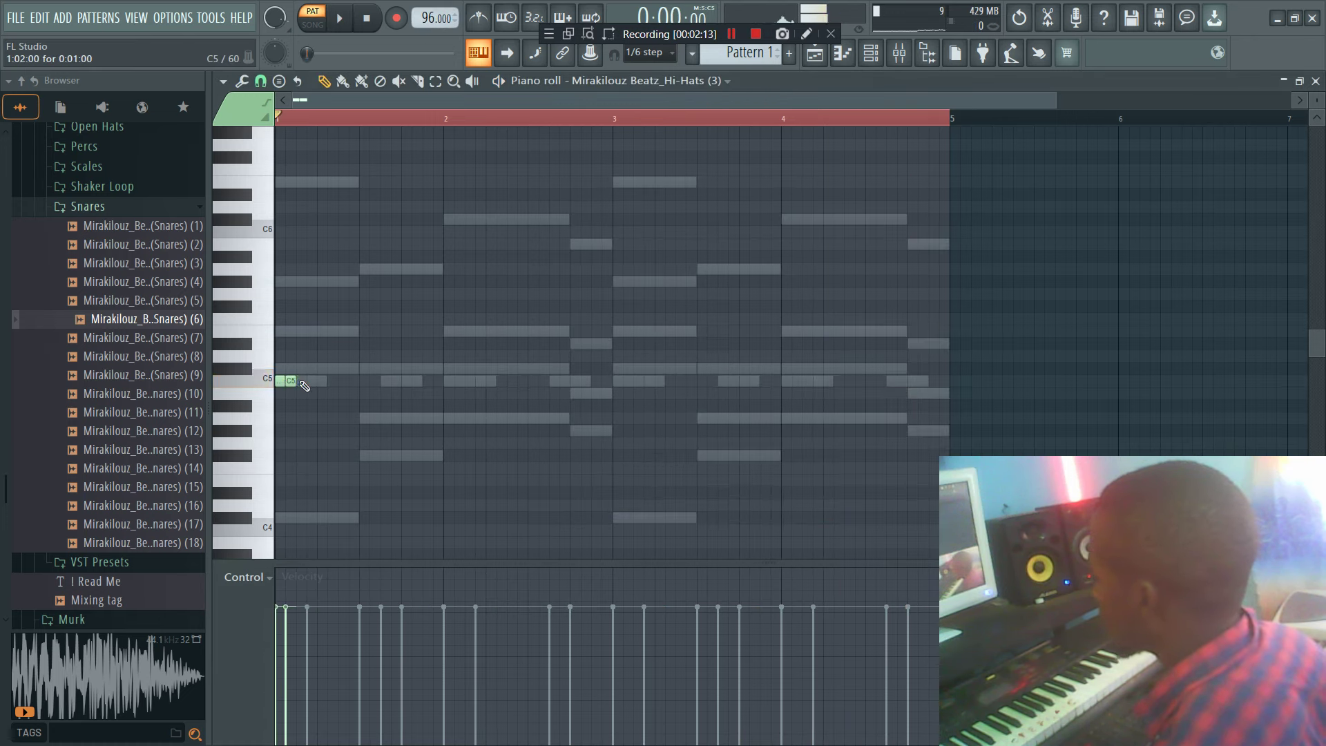
{"action": "key", "text": "space"}
{"action": "left_click_drag", "start_coordinate": [316, 610], "coordinate": [309, 646]}
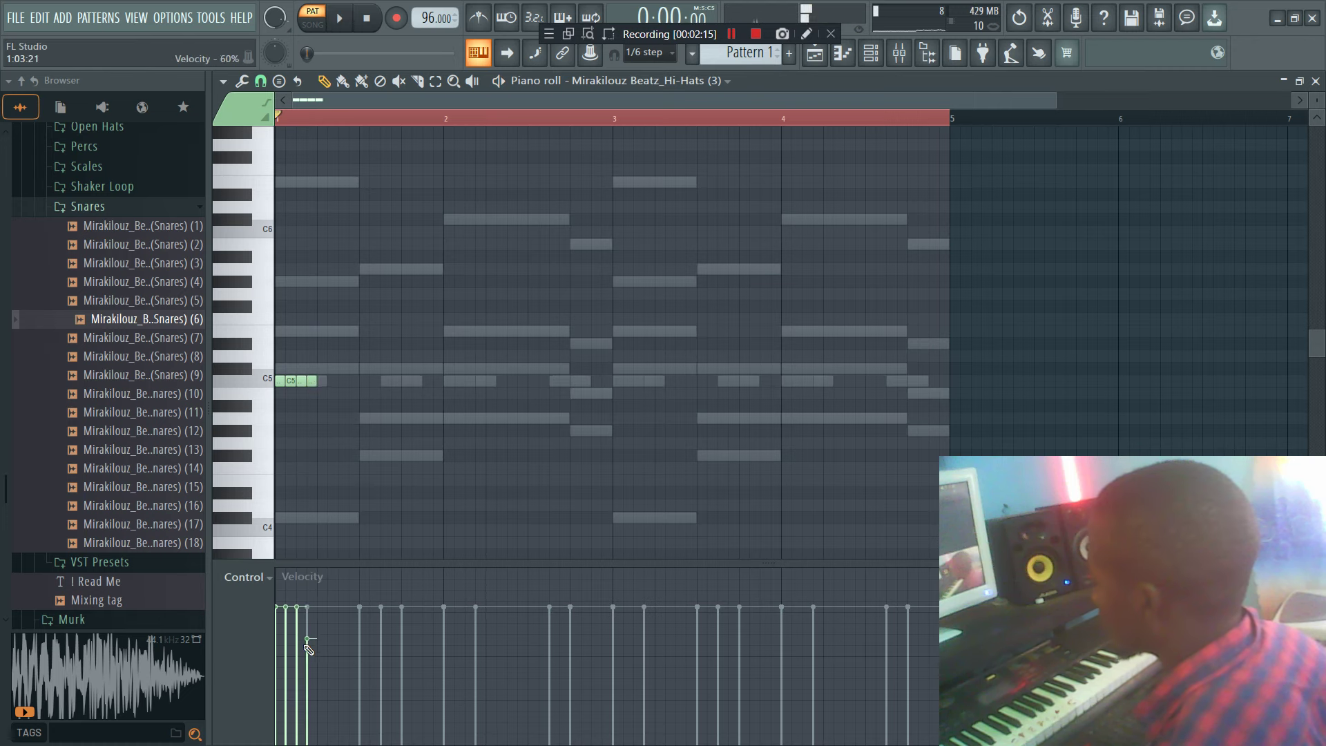
Step: Add short C5 hi-hat notes on steps 7, 10, 11 and 13 to 16 of bar 1
{"action": "left_click", "coordinate": [343, 381]}
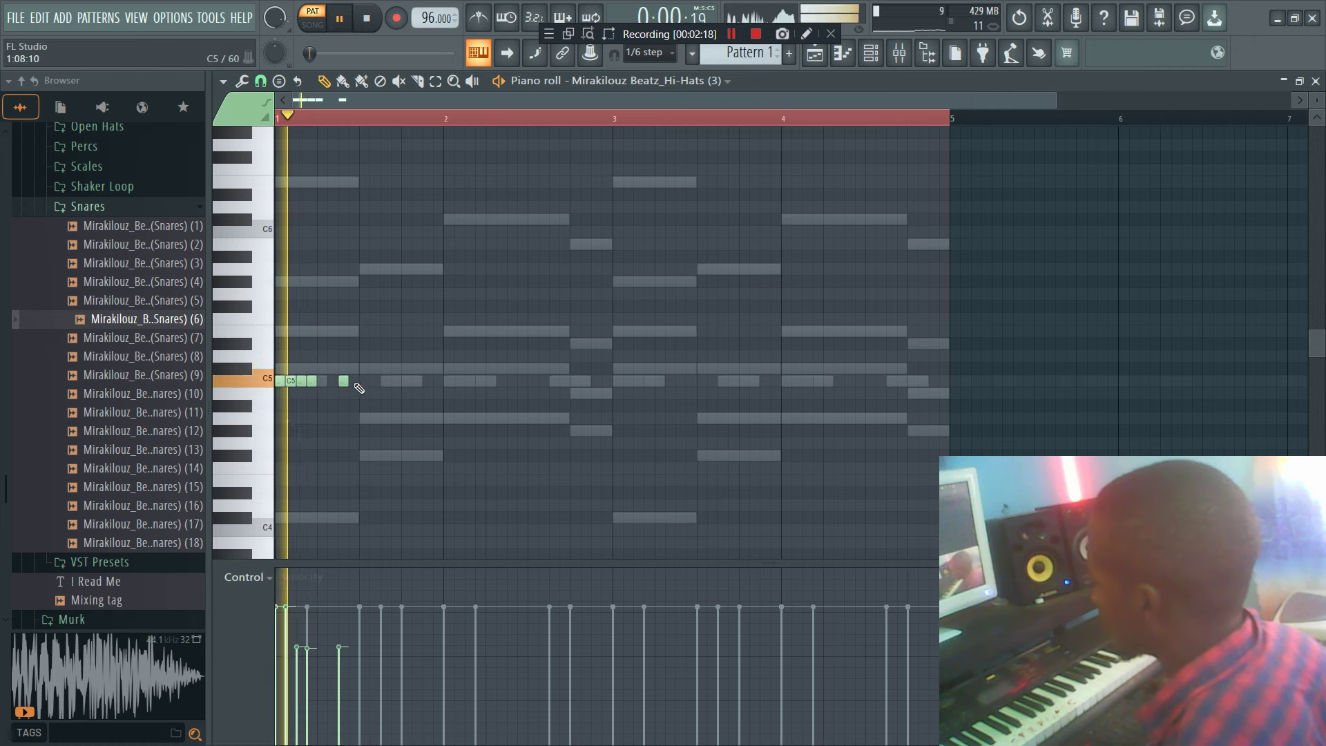
{"action": "left_click", "coordinate": [374, 381]}
{"action": "key", "text": "space"}
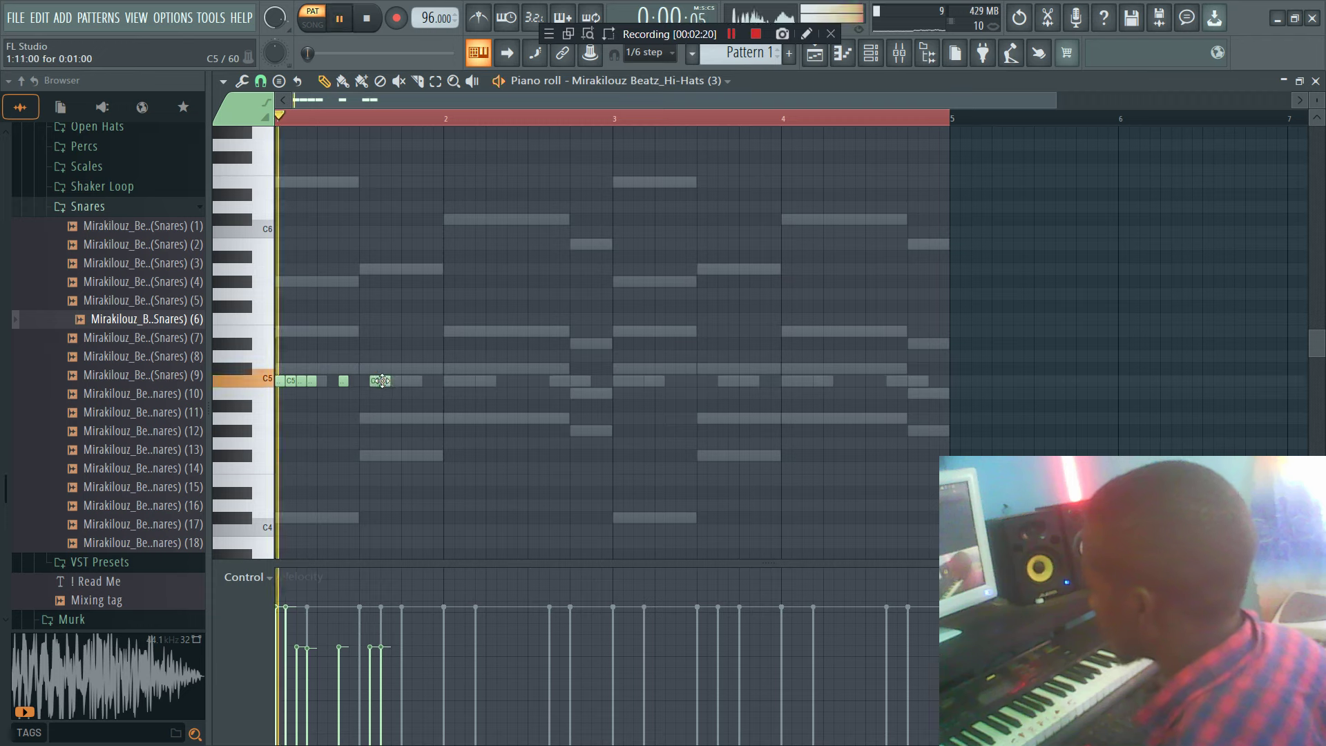
{"action": "left_click", "coordinate": [407, 381]}
{"action": "left_click", "coordinate": [427, 382]}
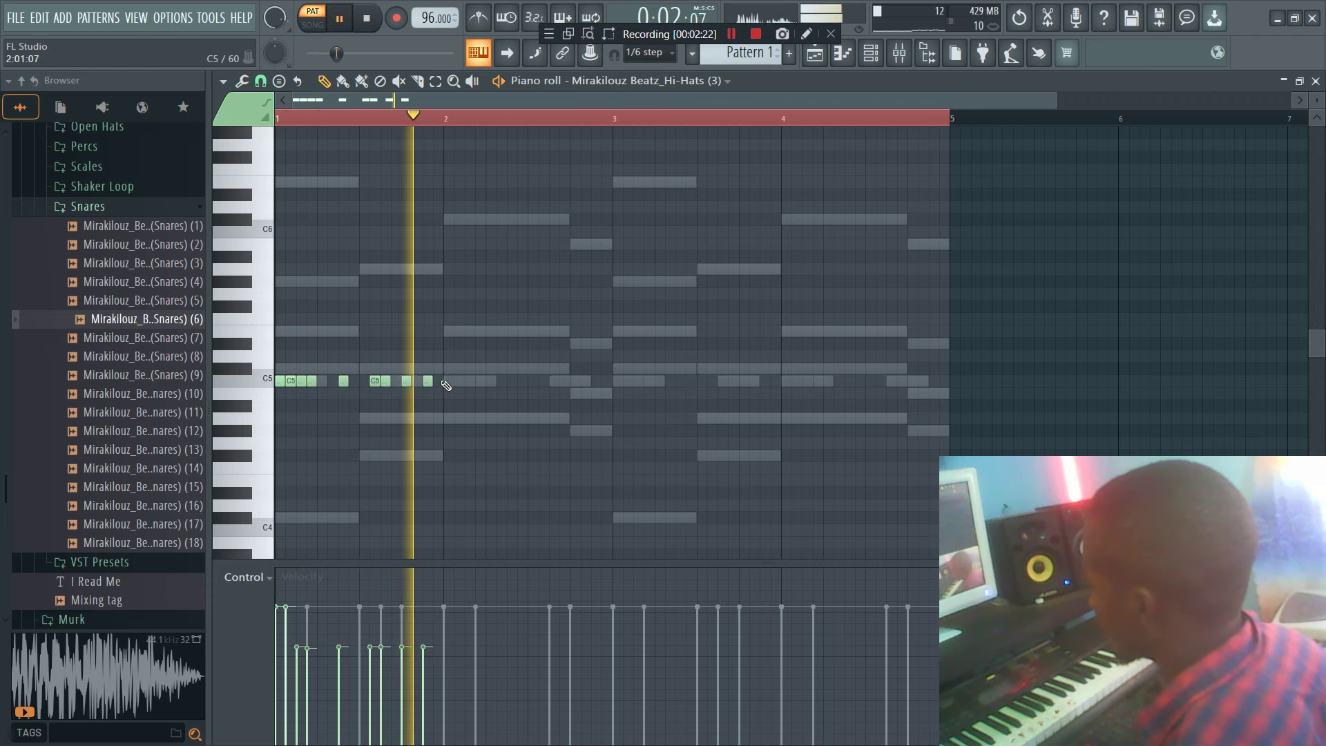
{"action": "left_click", "coordinate": [438, 382]}
{"action": "left_click", "coordinate": [417, 382]}
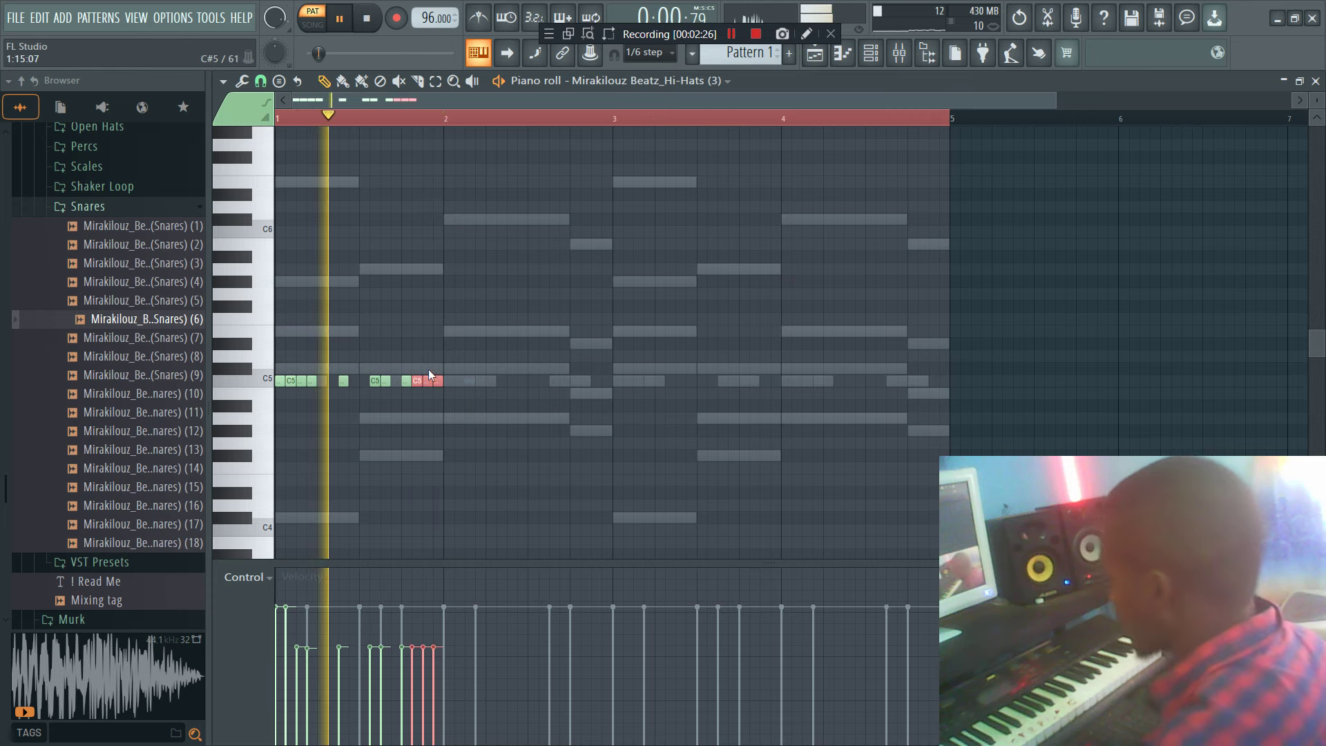
Step: Chop the hi-hat notes on steps 14 to 16 of bar 1 into a faster roll with rising velocity
{"action": "key", "text": "alt+u"}
{"action": "left_click", "coordinate": [735, 483]}
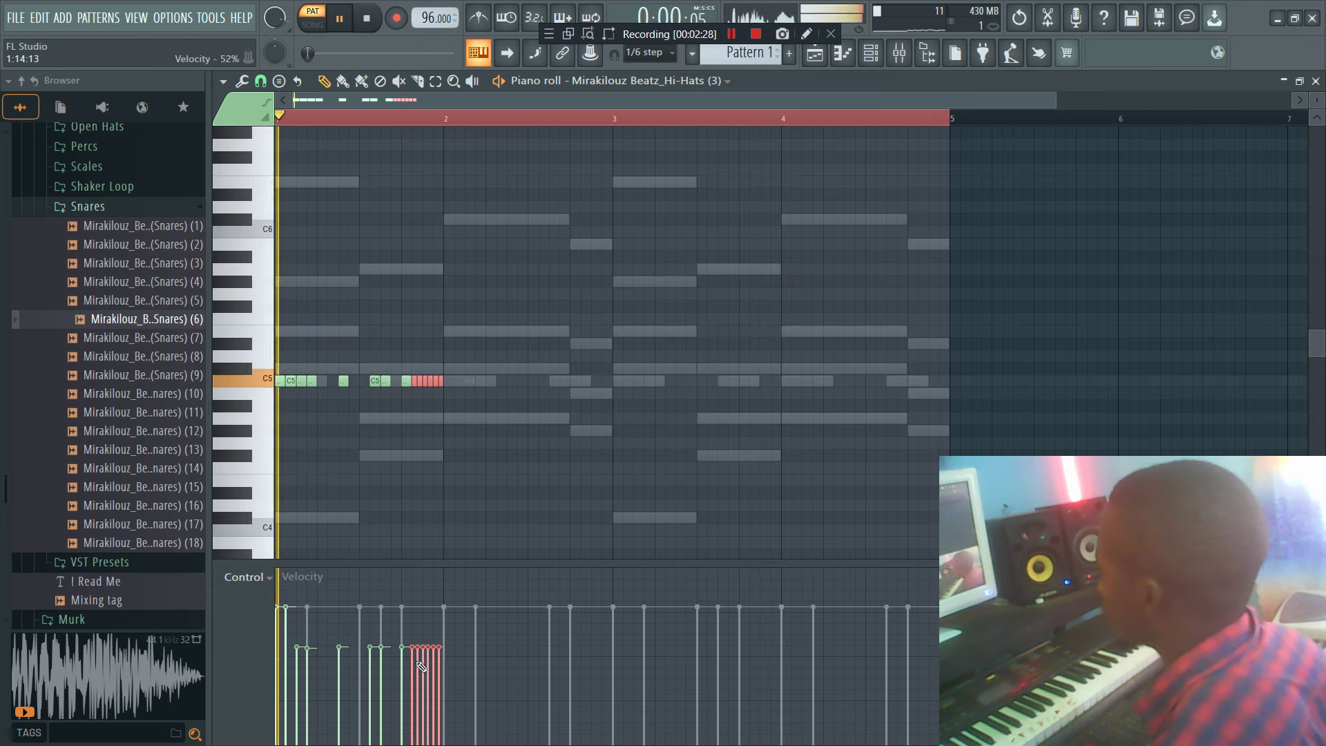
{"action": "mouse_move", "coordinate": [431, 670]}
{"action": "left_mouse_down"}
{"action": "mouse_move", "coordinate": [439, 652]}
{"action": "mouse_move", "coordinate": [412, 687]}
{"action": "left_mouse_up"}
Step: Extend the hi-hat pattern across all four bars by duplication, shortening the roll that ends bars 1 and 3
{"action": "left_click_drag", "start_coordinate": [451, 423], "coordinate": [279, 370]}
{"action": "key", "text": "ctrl+a"}
{"action": "key", "text": "ctrl+b"}
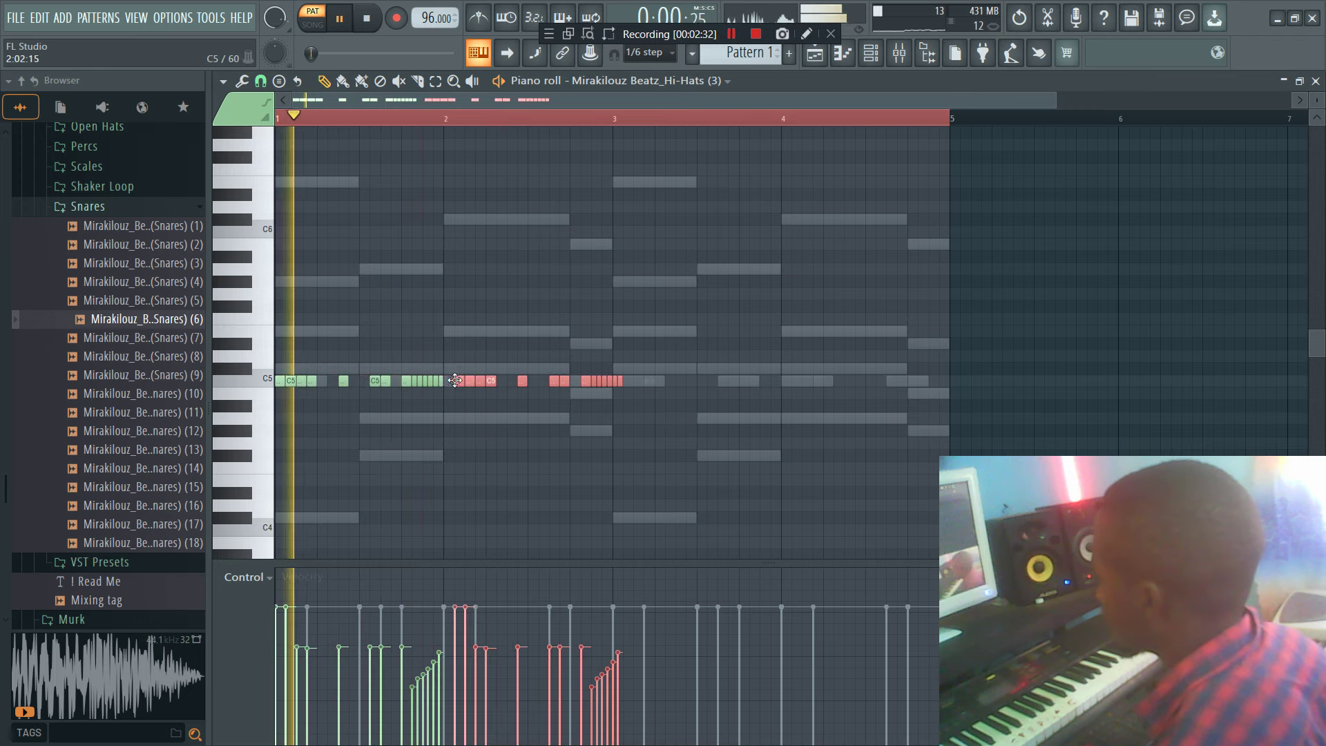
{"action": "right_click", "coordinate": [440, 380]}
{"action": "left_click_drag", "start_coordinate": [668, 422], "coordinate": [273, 360]}
{"action": "key", "text": "ctrl+b"}
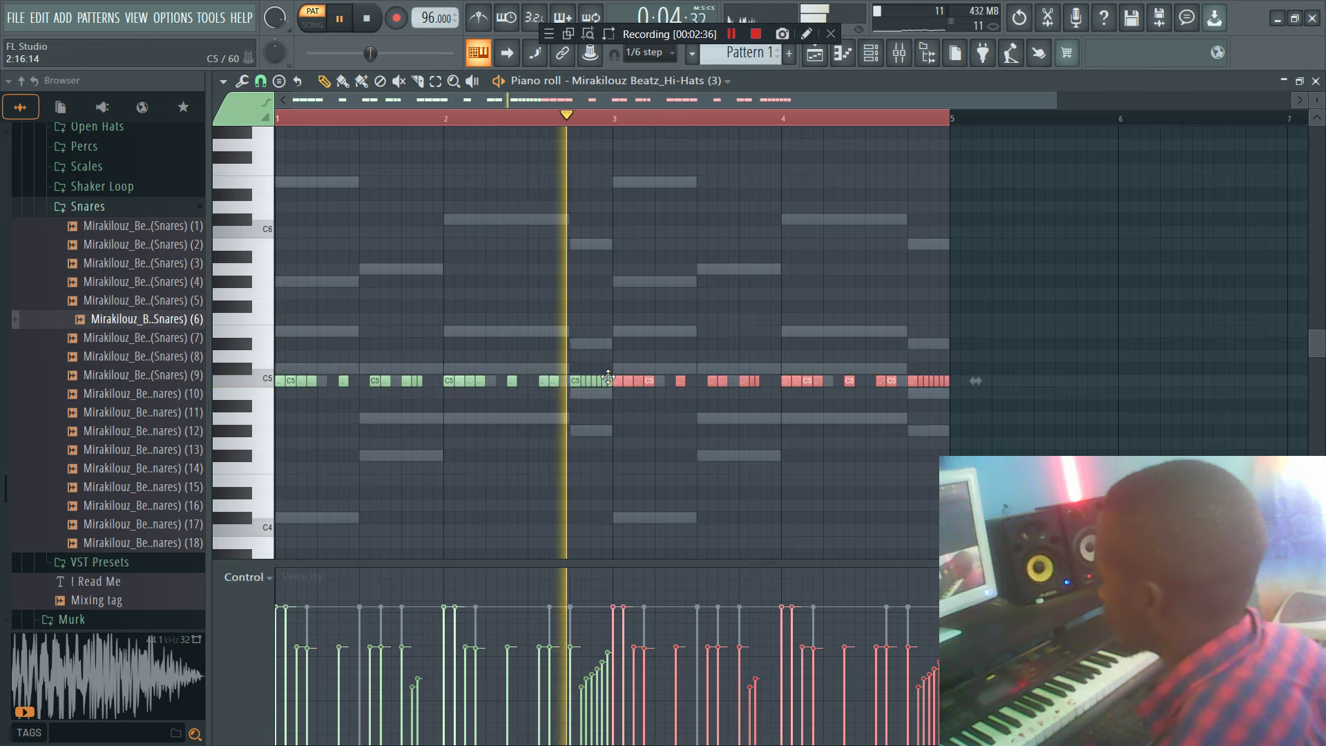
Step: Try a copy of the Hi-Hats (3) notes on the Hi-Hats (2) channel
{"action": "key", "text": "F6"}
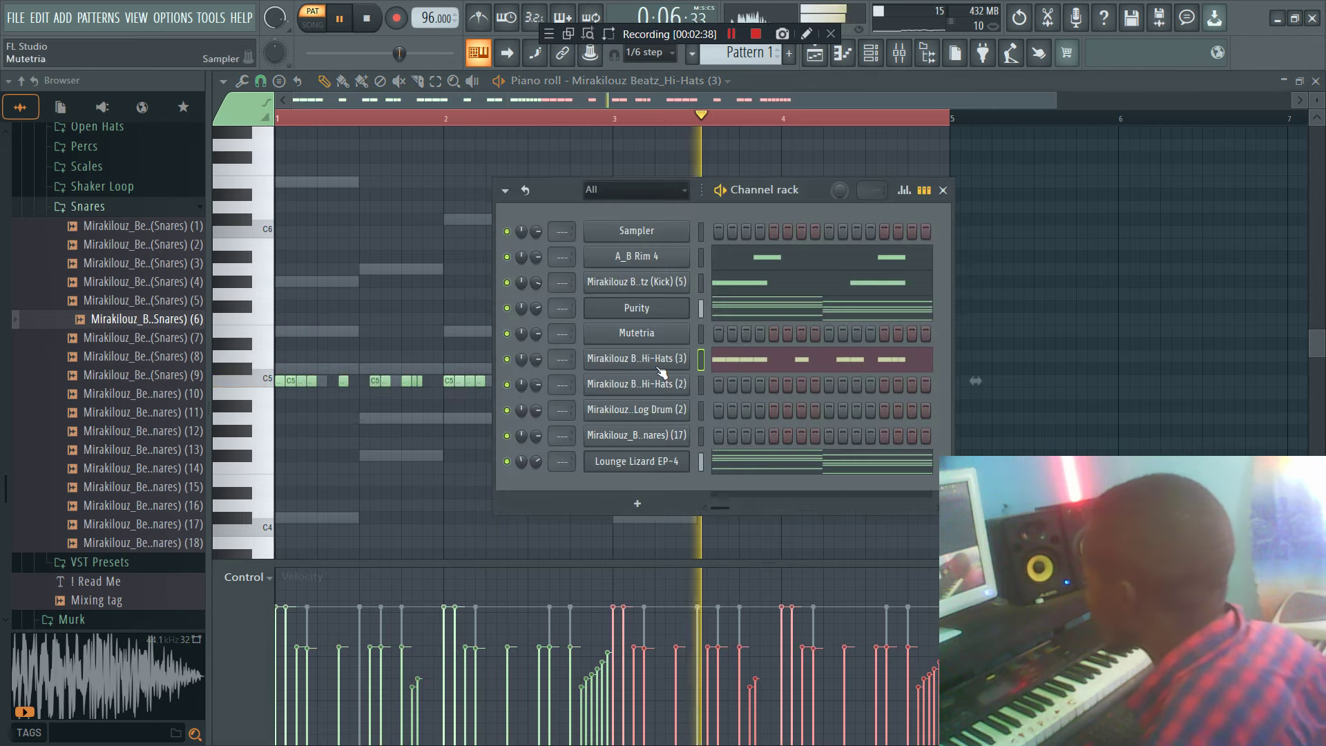
{"action": "right_click", "coordinate": [653, 361]}
{"action": "left_click", "coordinate": [869, 375]}
{"action": "right_click", "coordinate": [663, 381]}
{"action": "left_click", "coordinate": [898, 413]}
{"action": "key", "text": "space"}
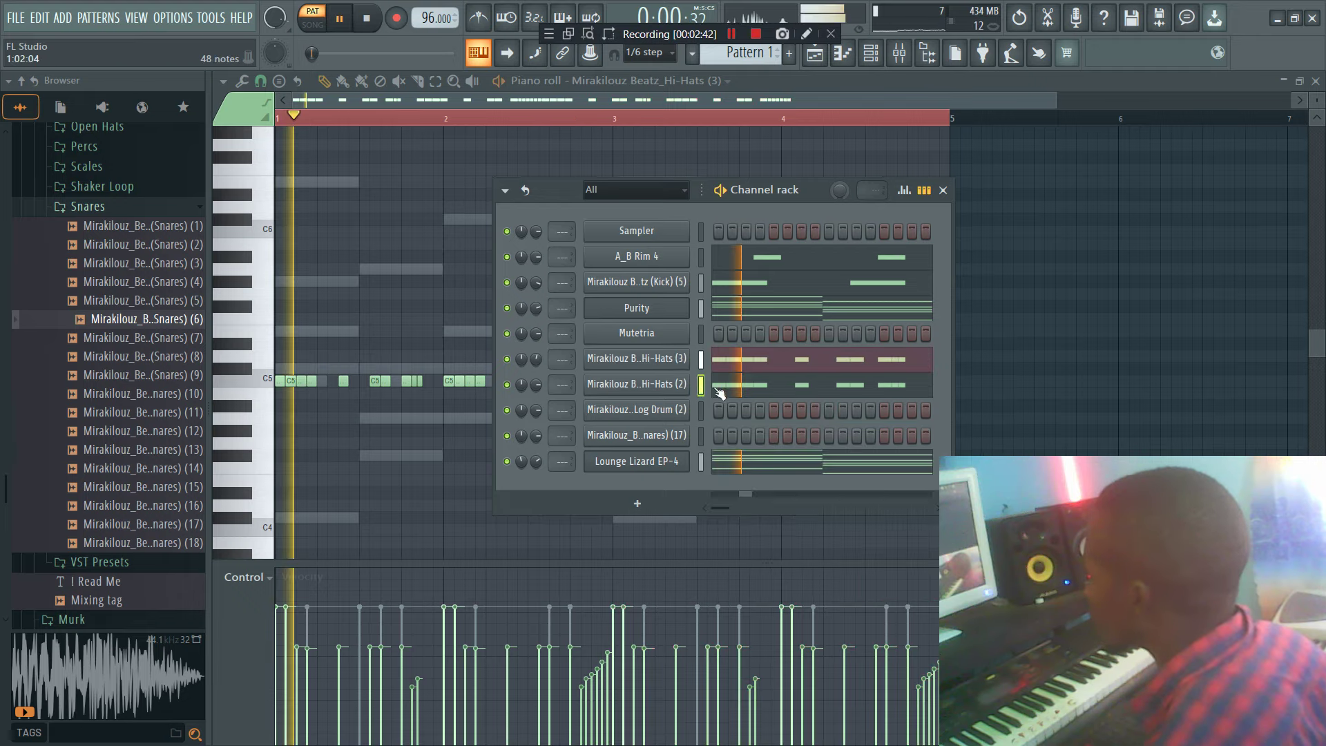
{"action": "key", "text": "ctrl+z"}
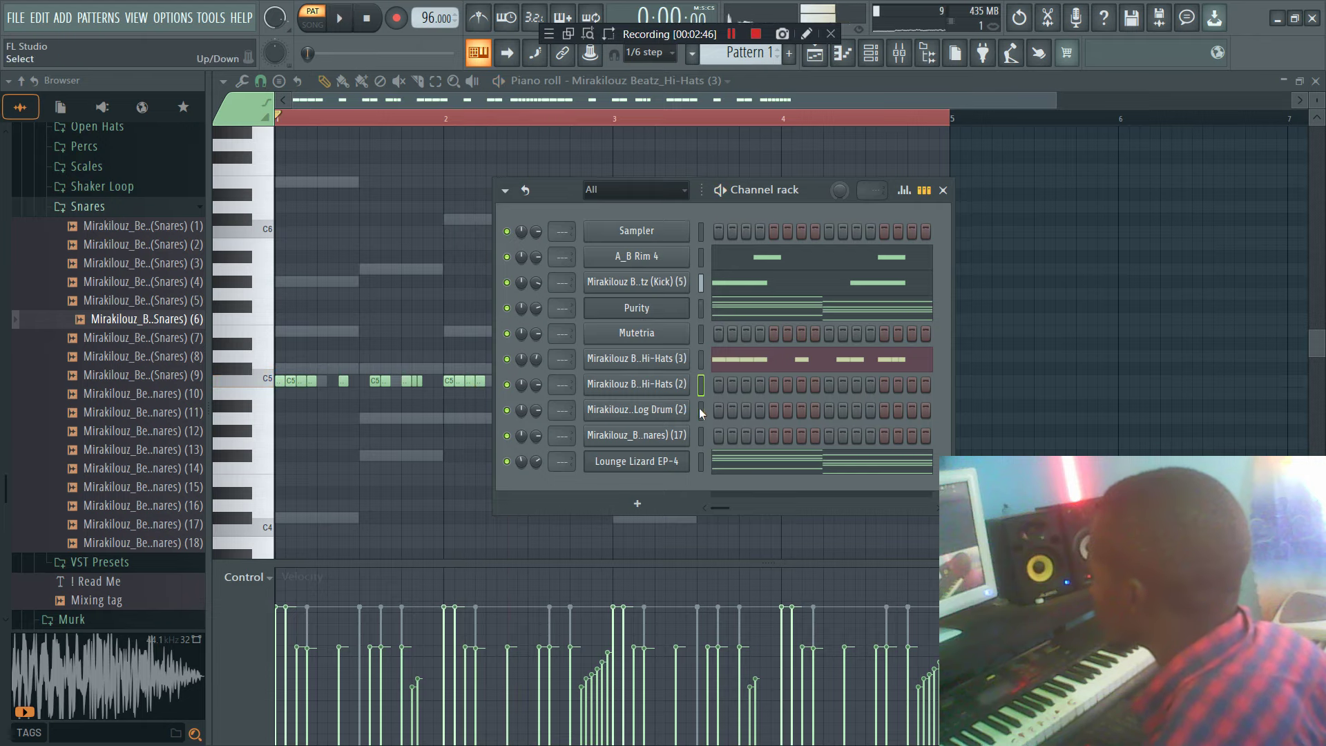
Step: Program C5 notes for Snares (17) on steps 4 and 13 of bars 1 and 2 and duplicate them into bars 3 and 4
{"action": "left_click", "coordinate": [671, 434]}
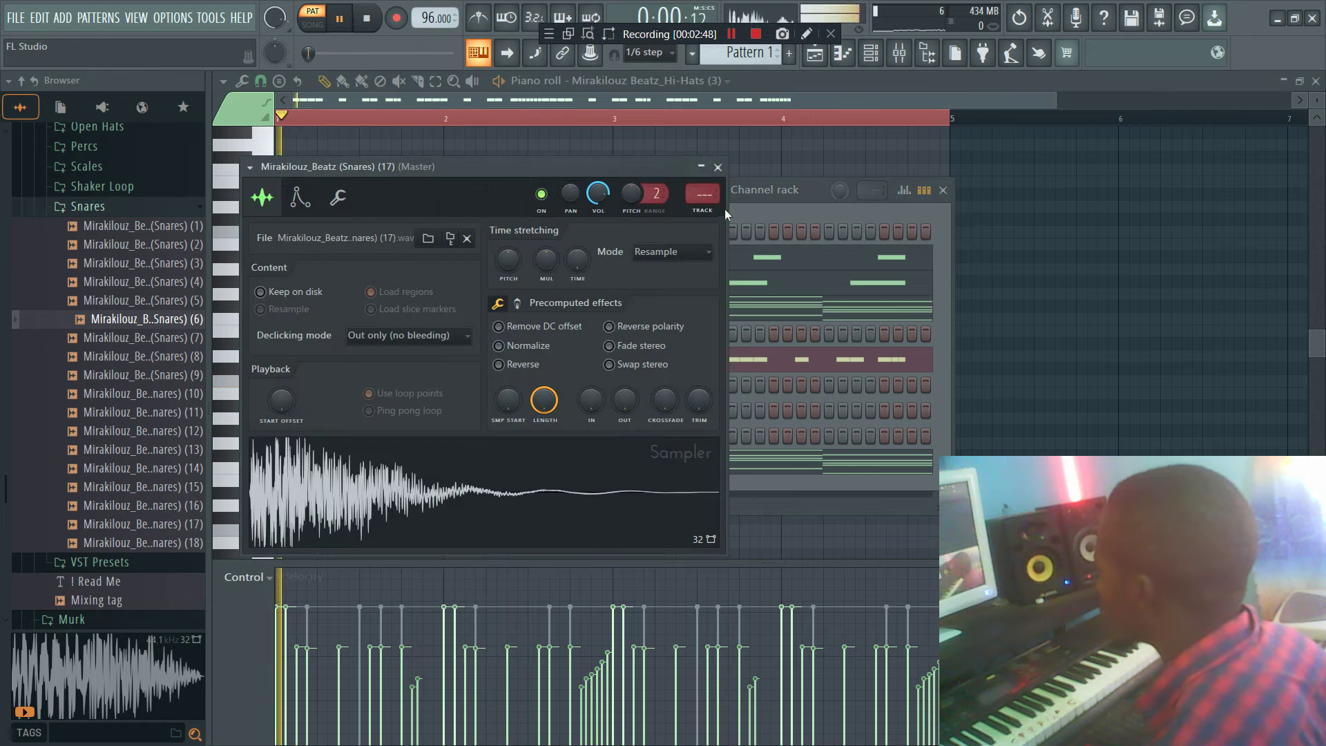
{"action": "left_click", "coordinate": [718, 168]}
{"action": "right_click", "coordinate": [686, 414]}
{"action": "left_click", "coordinate": [721, 434]}
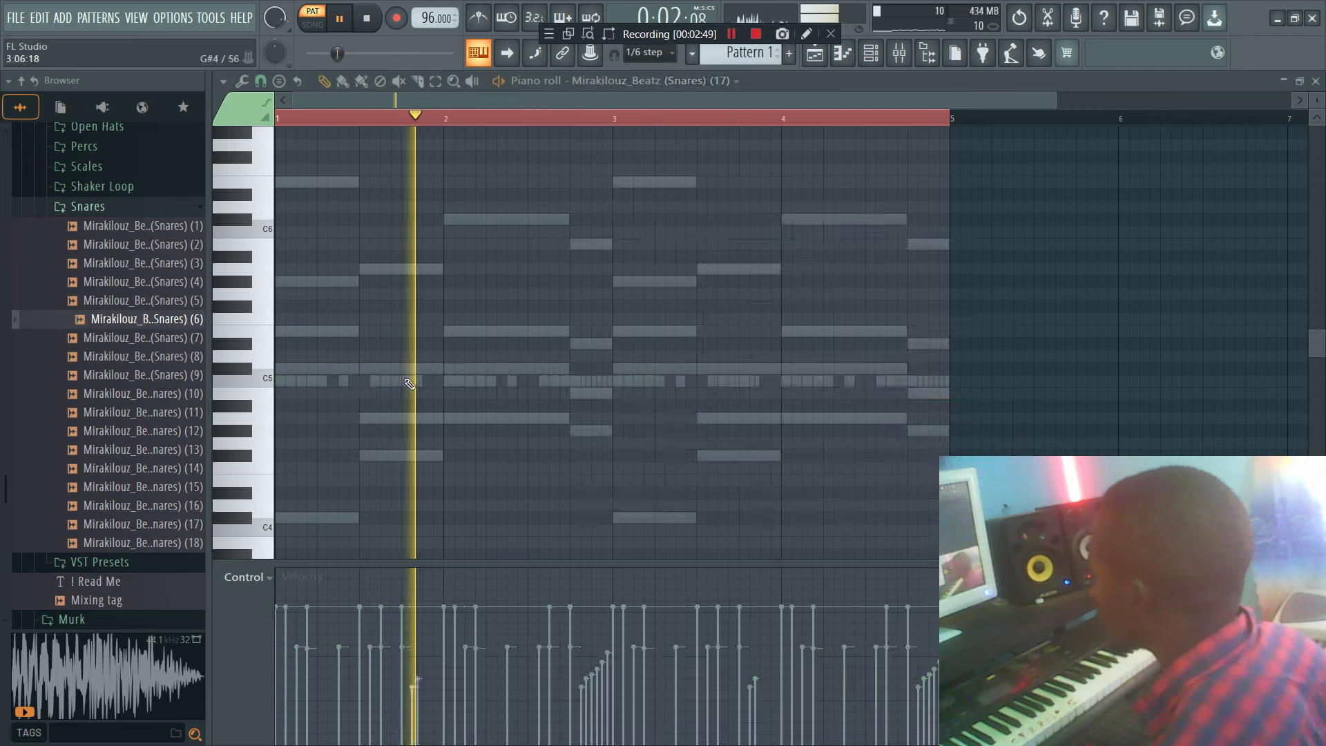
{"action": "key", "text": "space"}
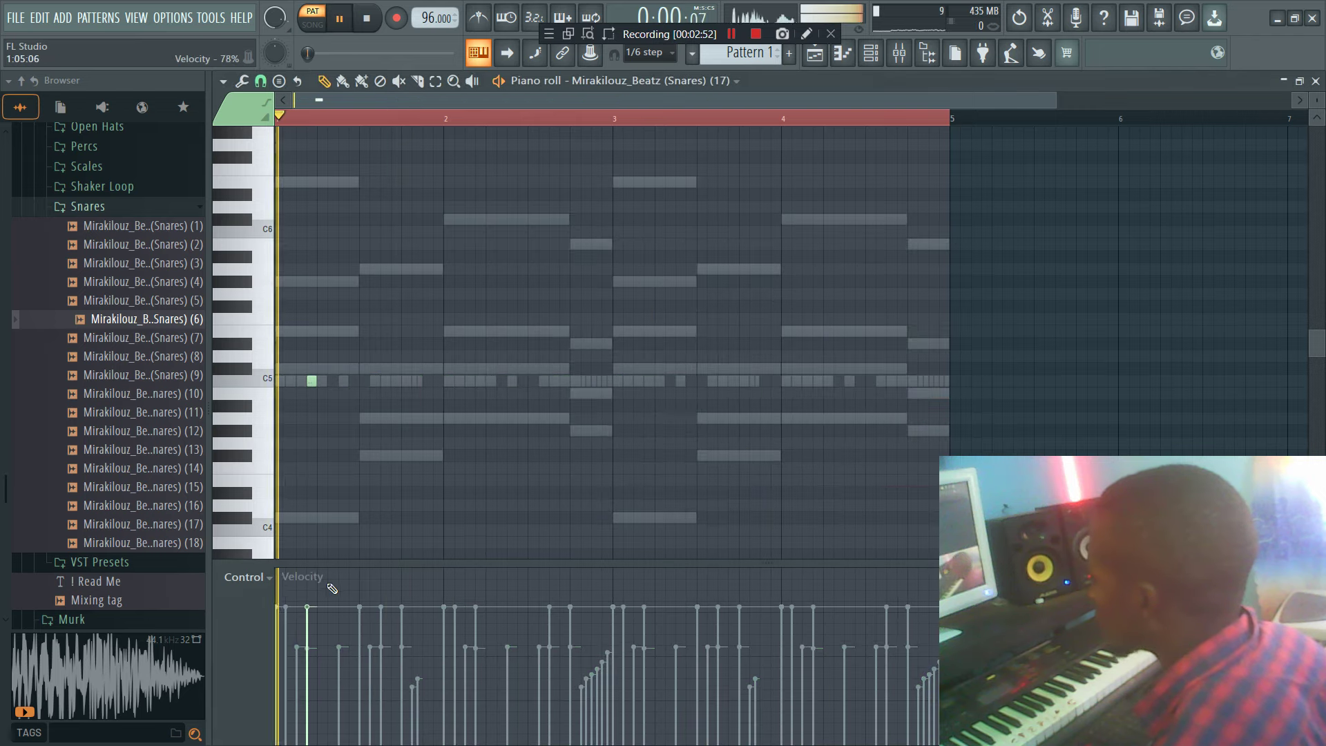
{"action": "left_click", "coordinate": [404, 382]}
{"action": "left_click", "coordinate": [474, 380]}
{"action": "left_click", "coordinate": [571, 379]}
{"action": "left_click_drag", "start_coordinate": [657, 411], "coordinate": [275, 349]}
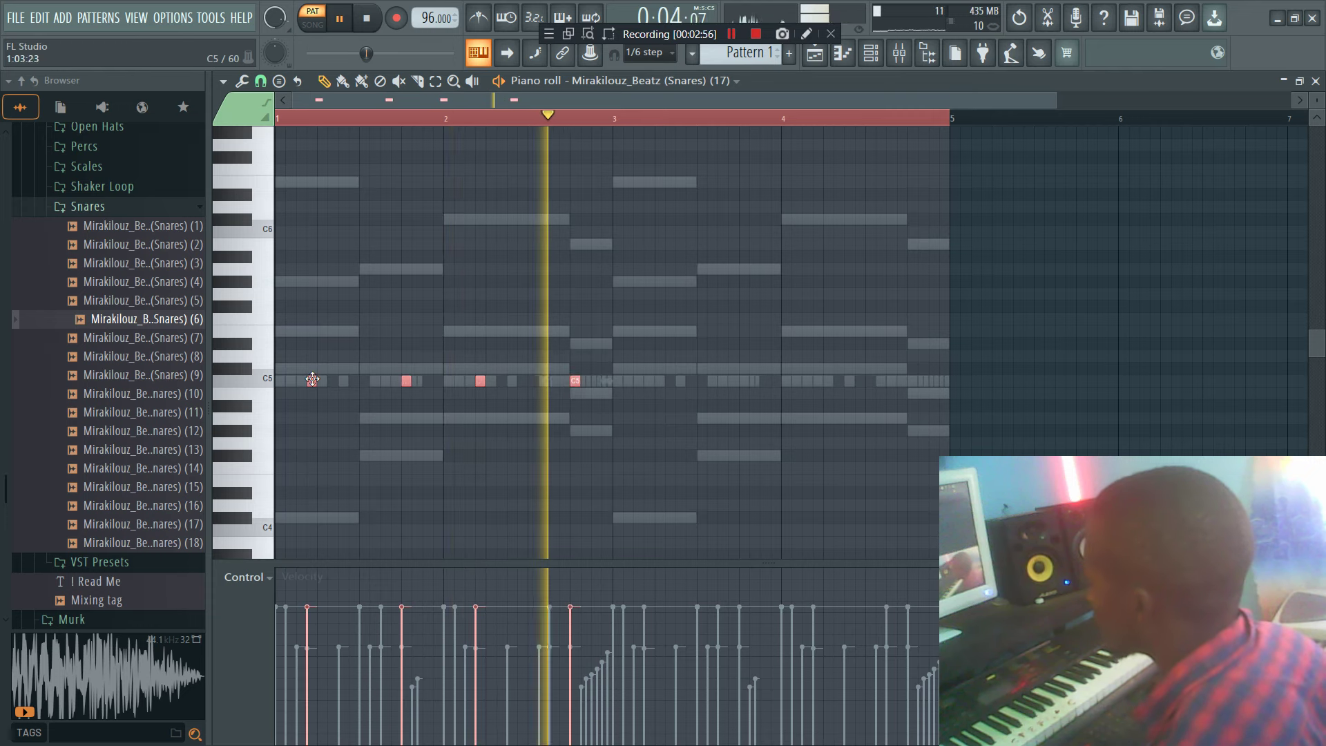
{"action": "key", "text": "ctrl+b"}
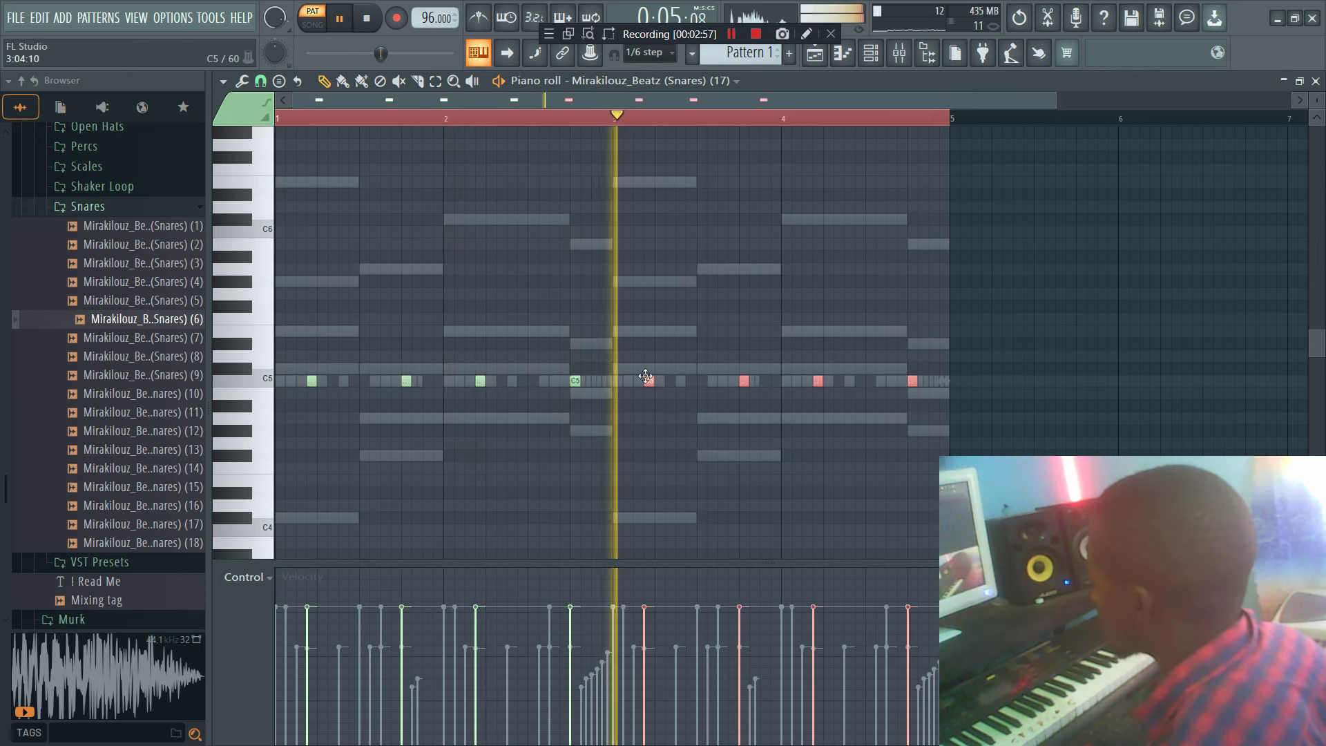
Step: Stop playback and add a 3x Osc instrument channel
{"action": "left_click", "coordinate": [871, 61]}
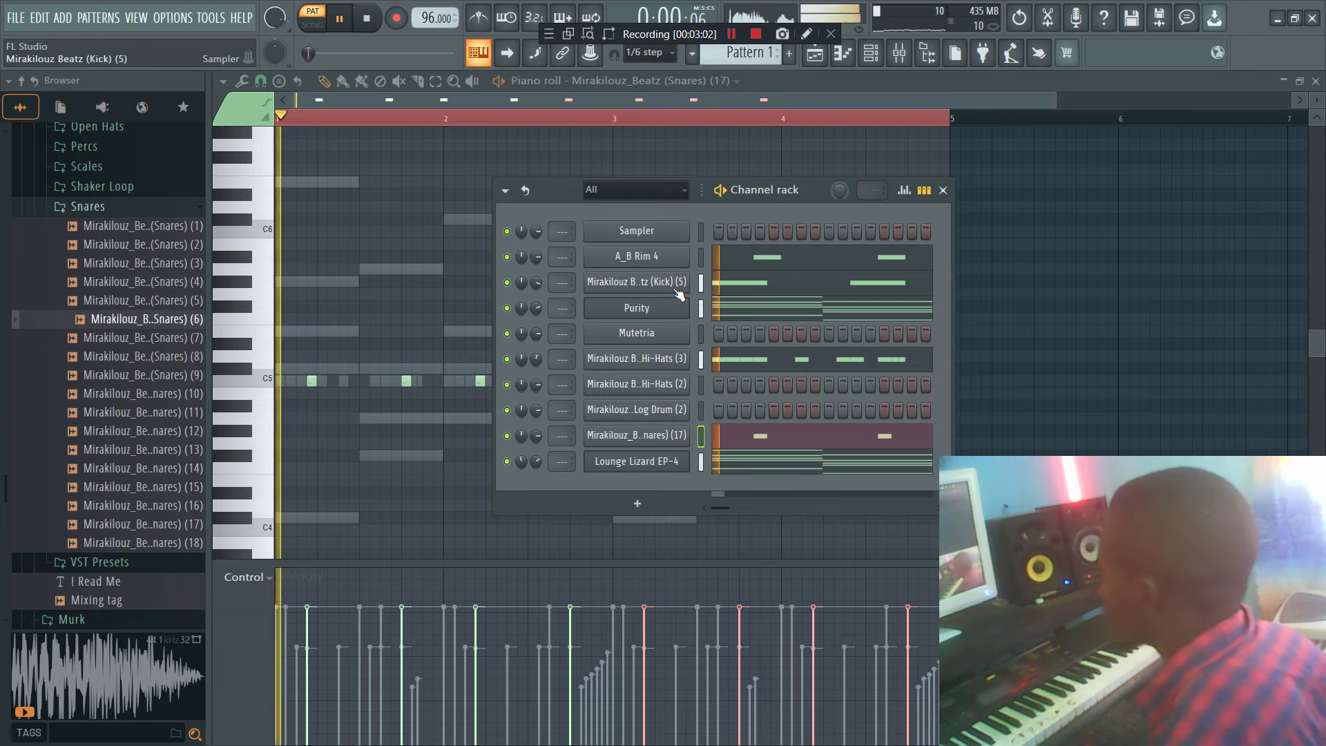
{"action": "key", "text": "space"}
{"action": "left_click", "coordinate": [625, 504]}
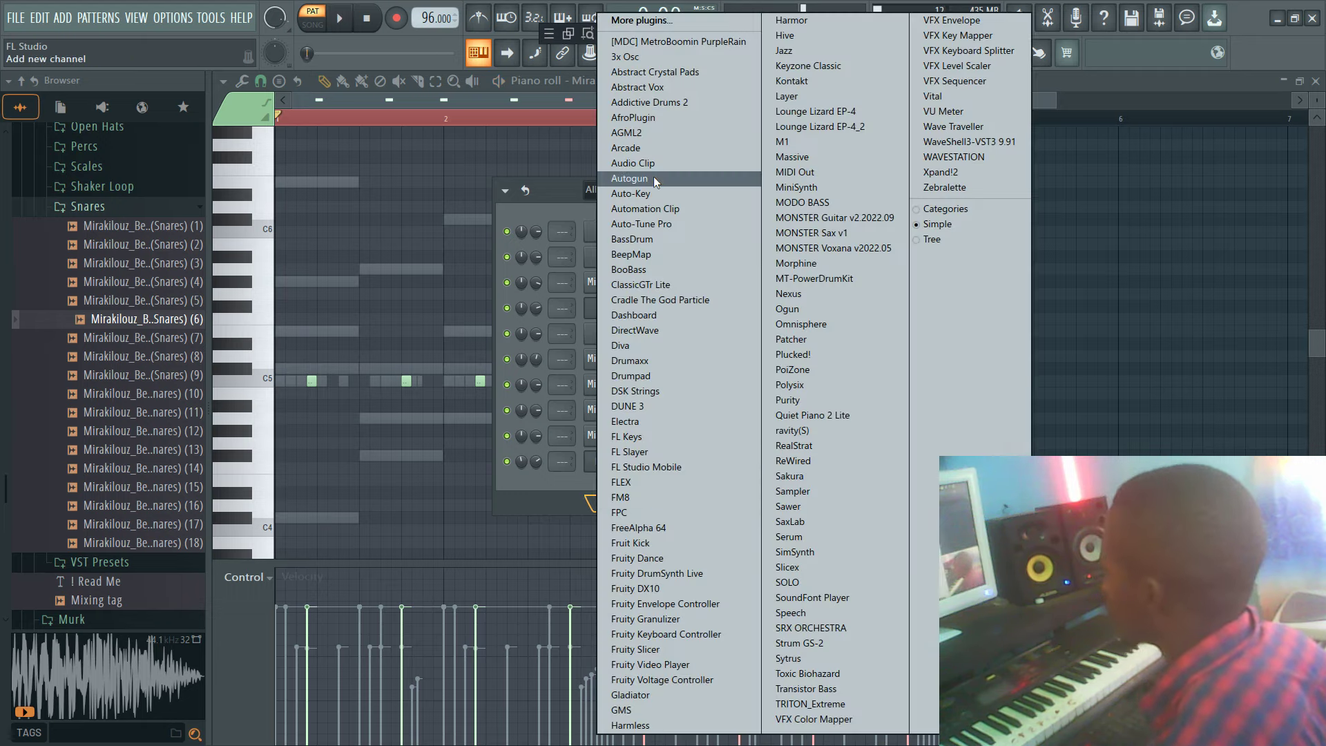
{"action": "left_click", "coordinate": [671, 60]}
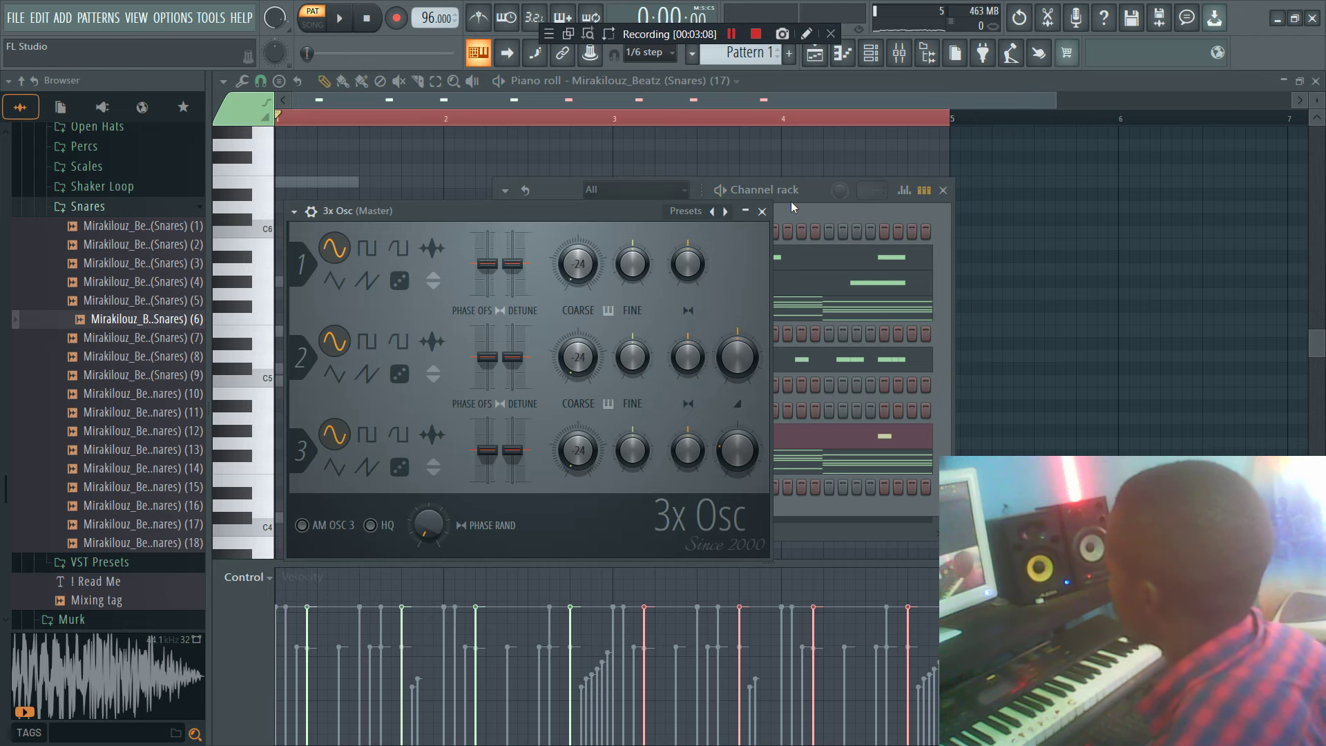
{"action": "left_click_drag", "start_coordinate": [792, 202], "coordinate": [787, 217]}
{"action": "key", "text": "space"}
Step: Program half-bar 3x Osc bass notes at the start of each bar: C#4 in bars 1 and 3, A3 in bars 2 and 4
{"action": "right_click", "coordinate": [690, 494]}
{"action": "left_click", "coordinate": [718, 503]}
{"action": "scroll", "coordinate": [311, 444], "scroll_direction": "down", "scroll_amount": 3}
{"action": "key", "text": "space"}
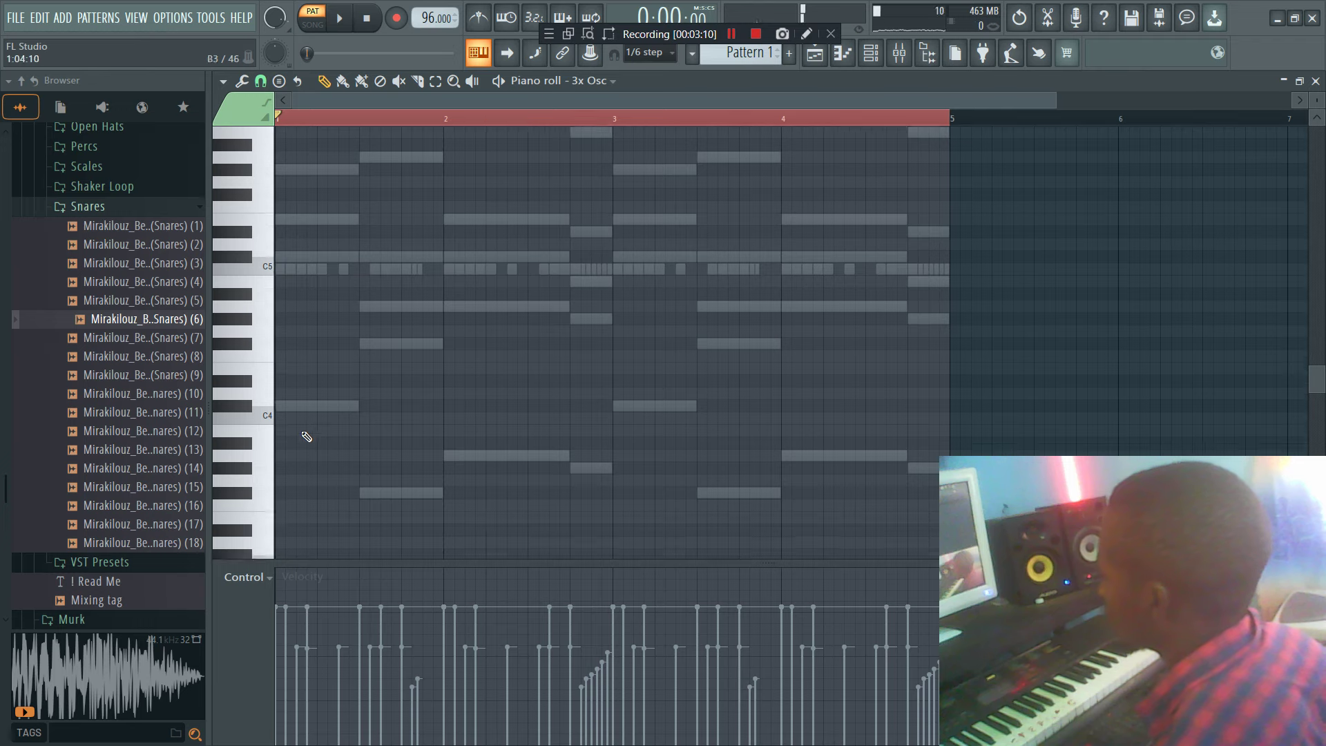
{"action": "left_click_drag", "start_coordinate": [371, 421], "coordinate": [355, 417]}
{"action": "key", "text": "space"}
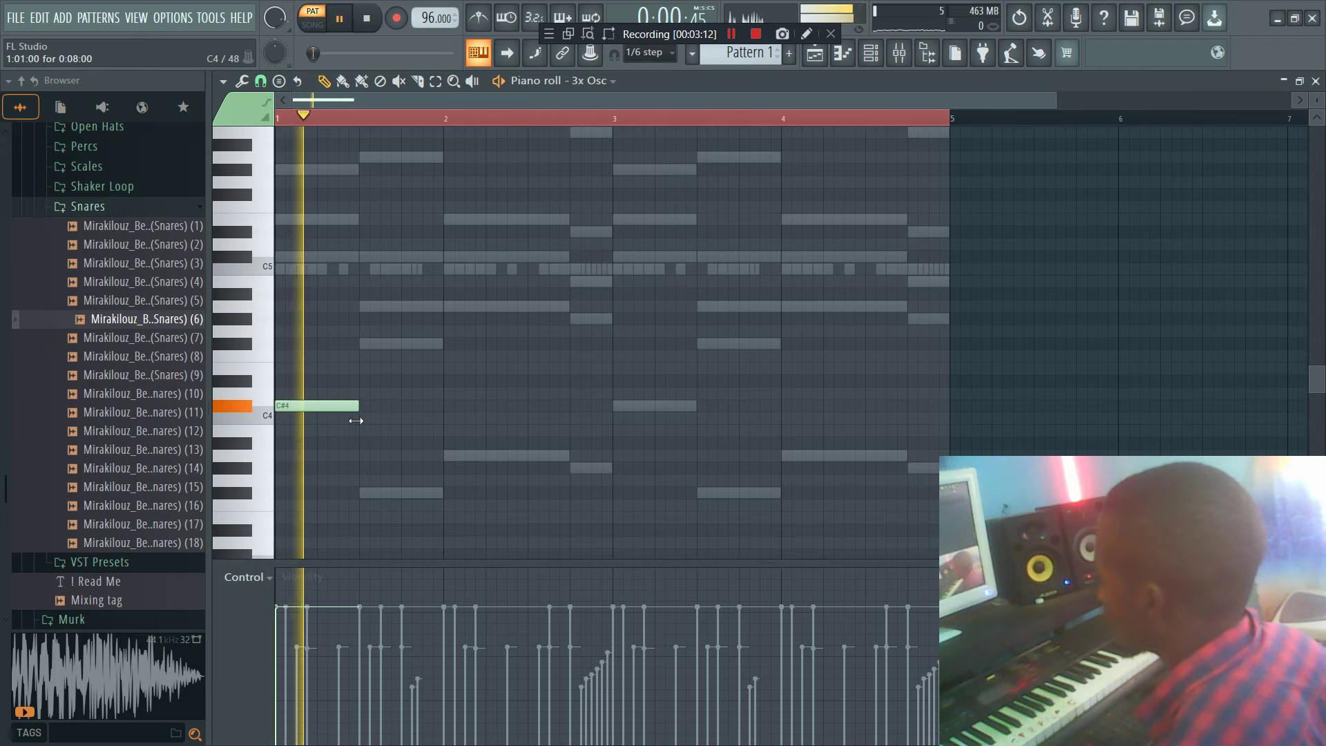
{"action": "left_click", "coordinate": [445, 456]}
{"action": "left_click", "coordinate": [637, 407]}
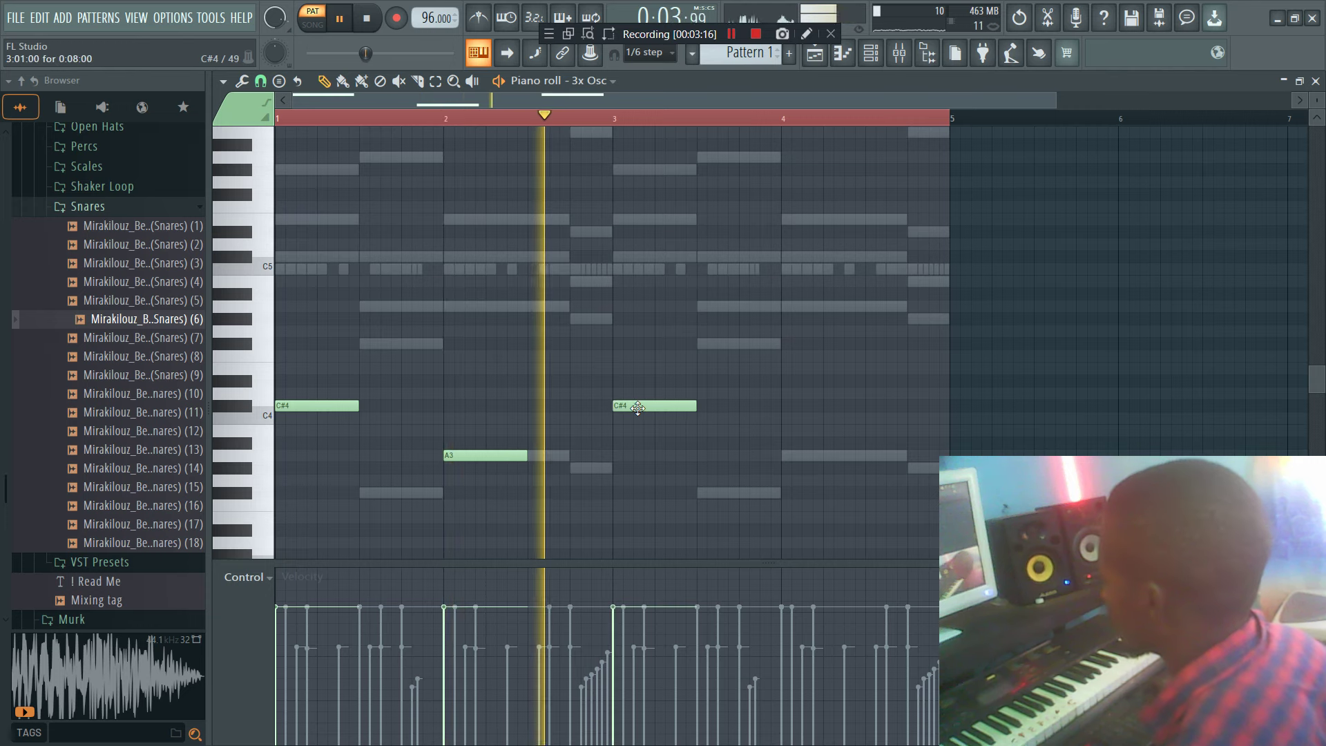
{"action": "left_click", "coordinate": [788, 456]}
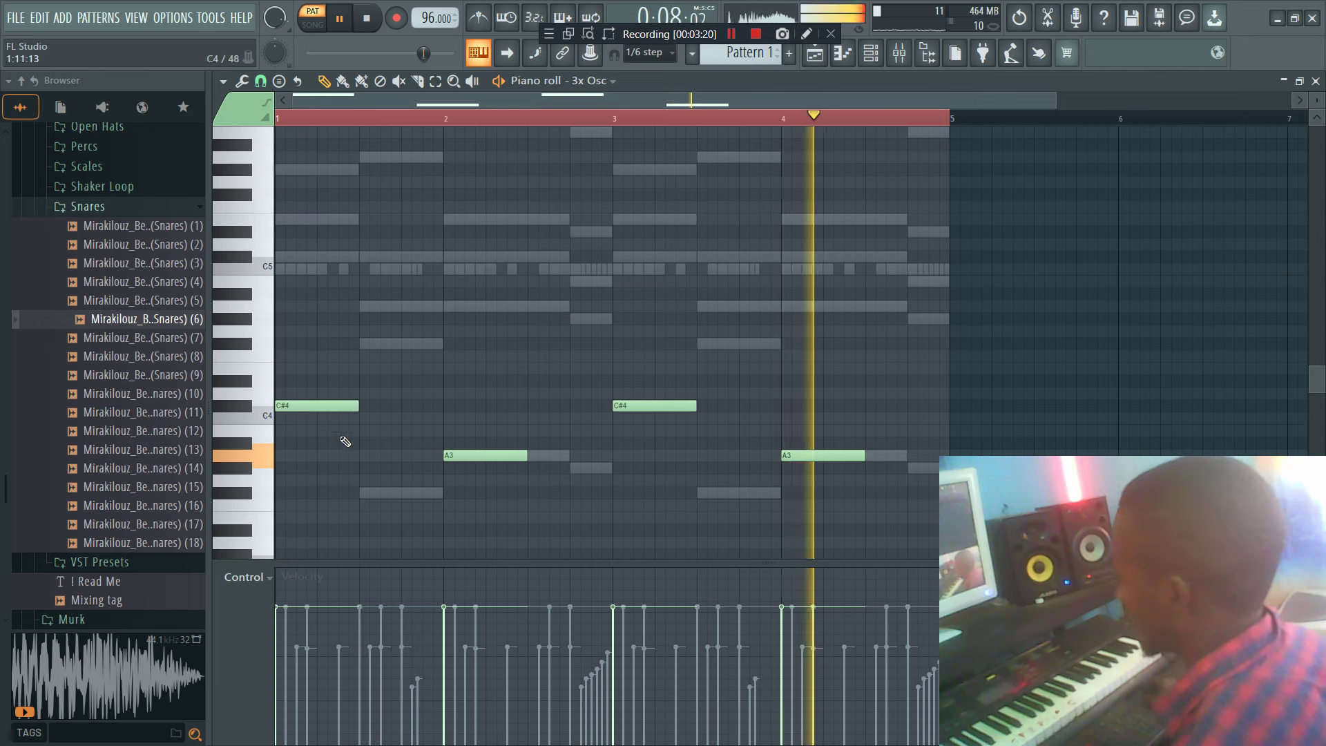
Step: Try F#3 and F3 notes in bar 1 of the 3x Osc part, with a slide note starting on step 5
{"action": "key", "text": "space"}
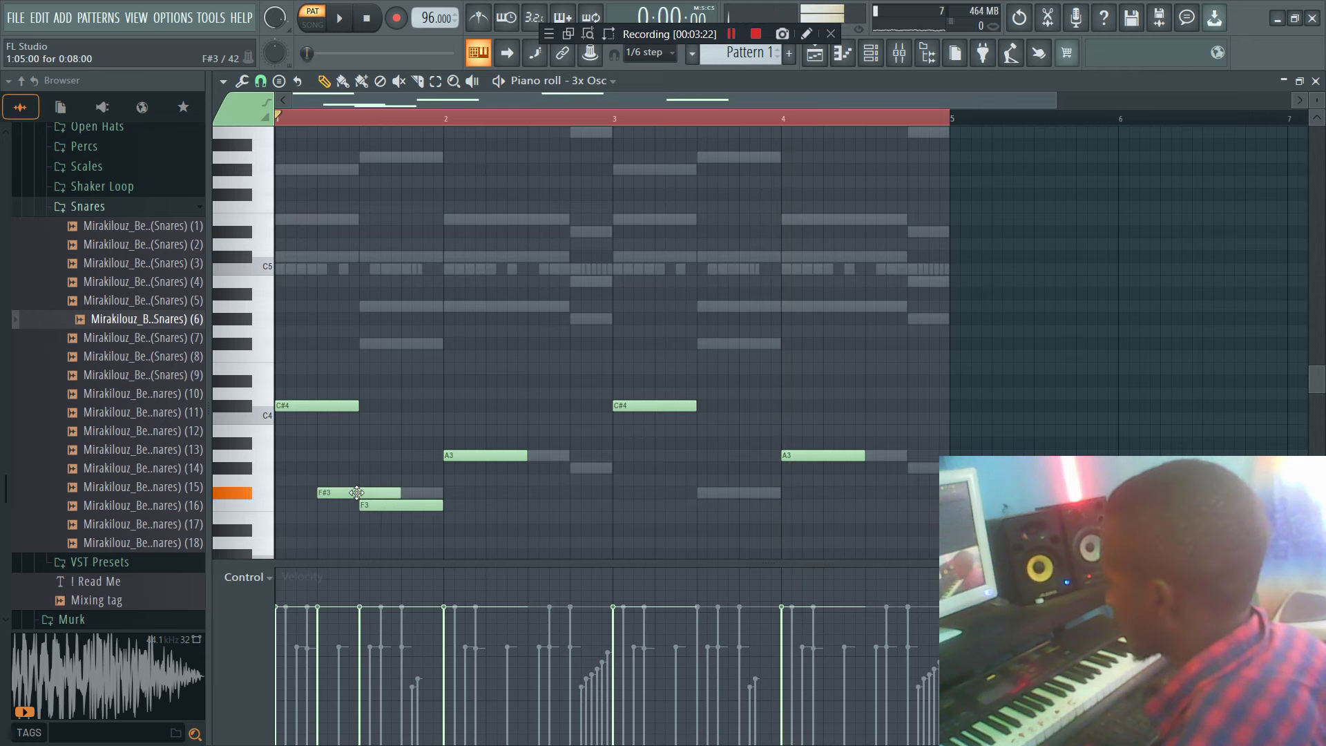
{"action": "double_click", "coordinate": [356, 493]}
{"action": "left_click", "coordinate": [752, 478]}
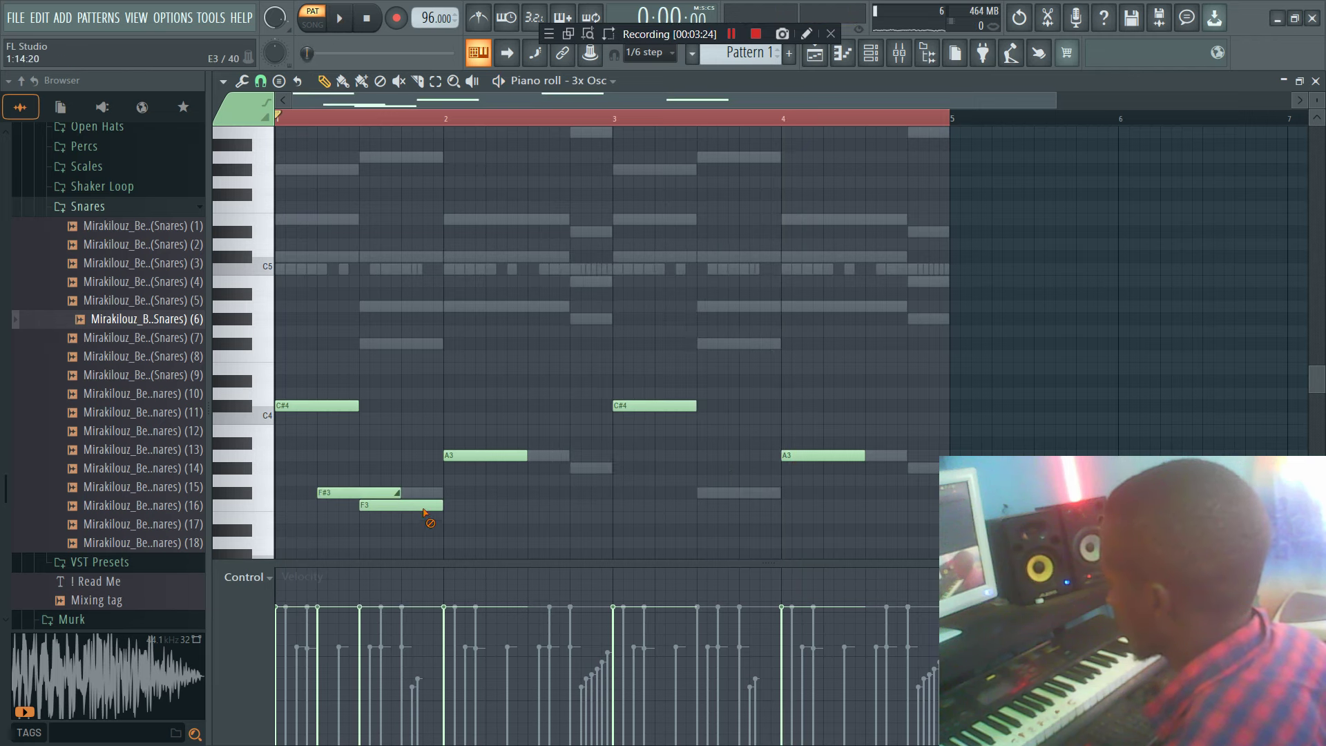
{"action": "left_click_drag", "start_coordinate": [321, 495], "coordinate": [298, 496]}
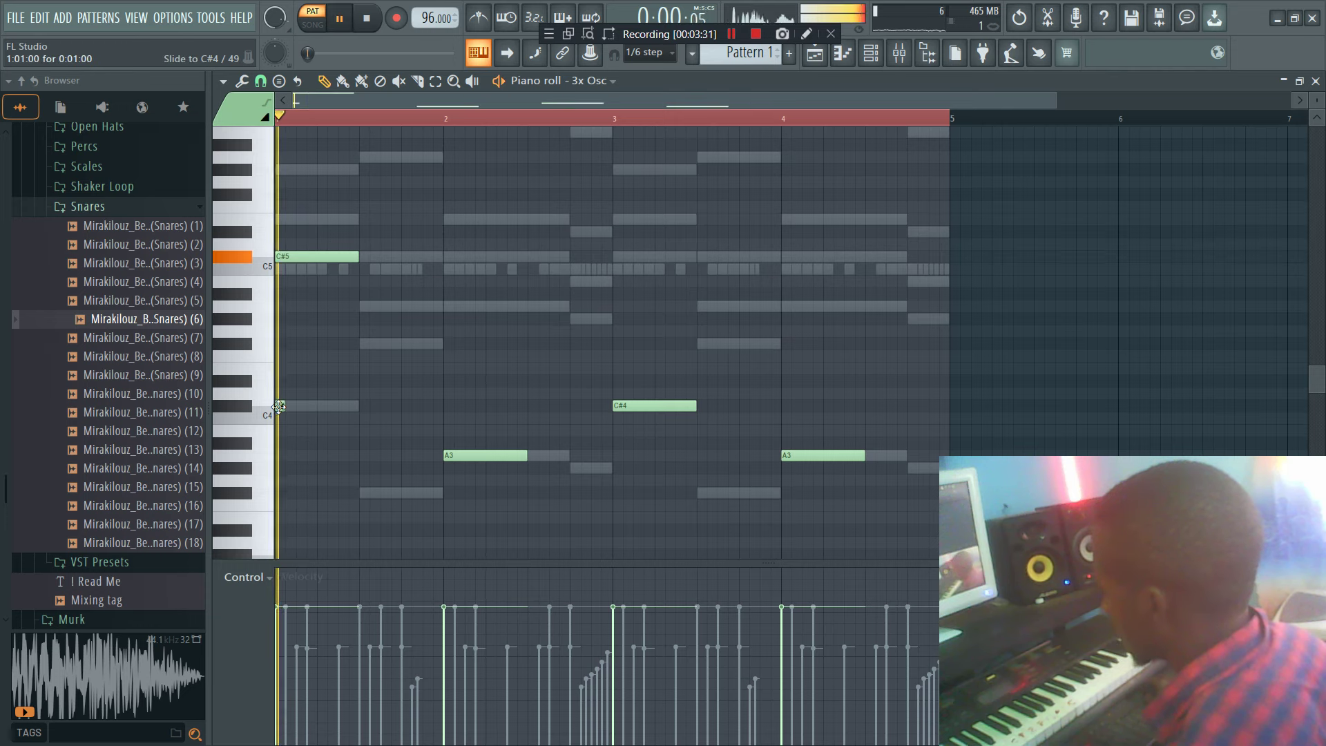
Step: Try a slide from C#5 down to C#4 in bar 1 of the 3x Osc part
{"action": "key", "text": "space"}
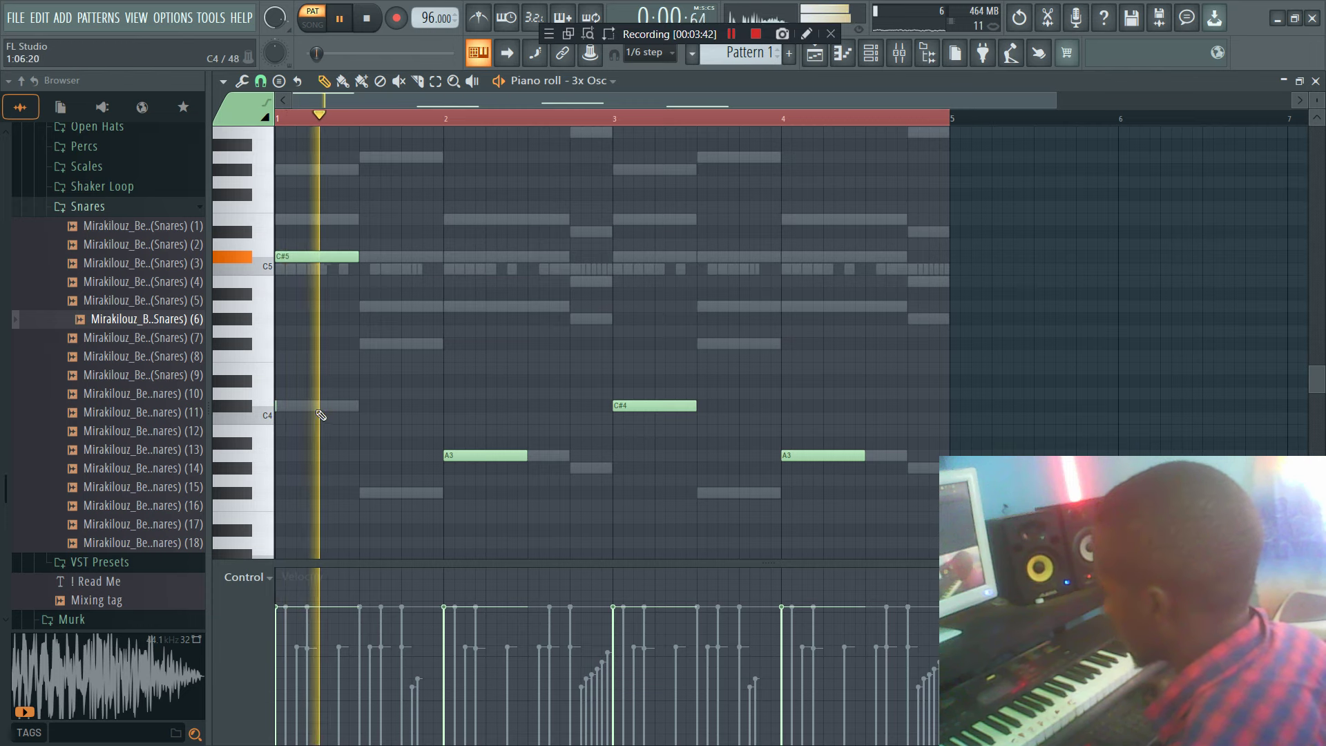
{"action": "key", "text": "space"}
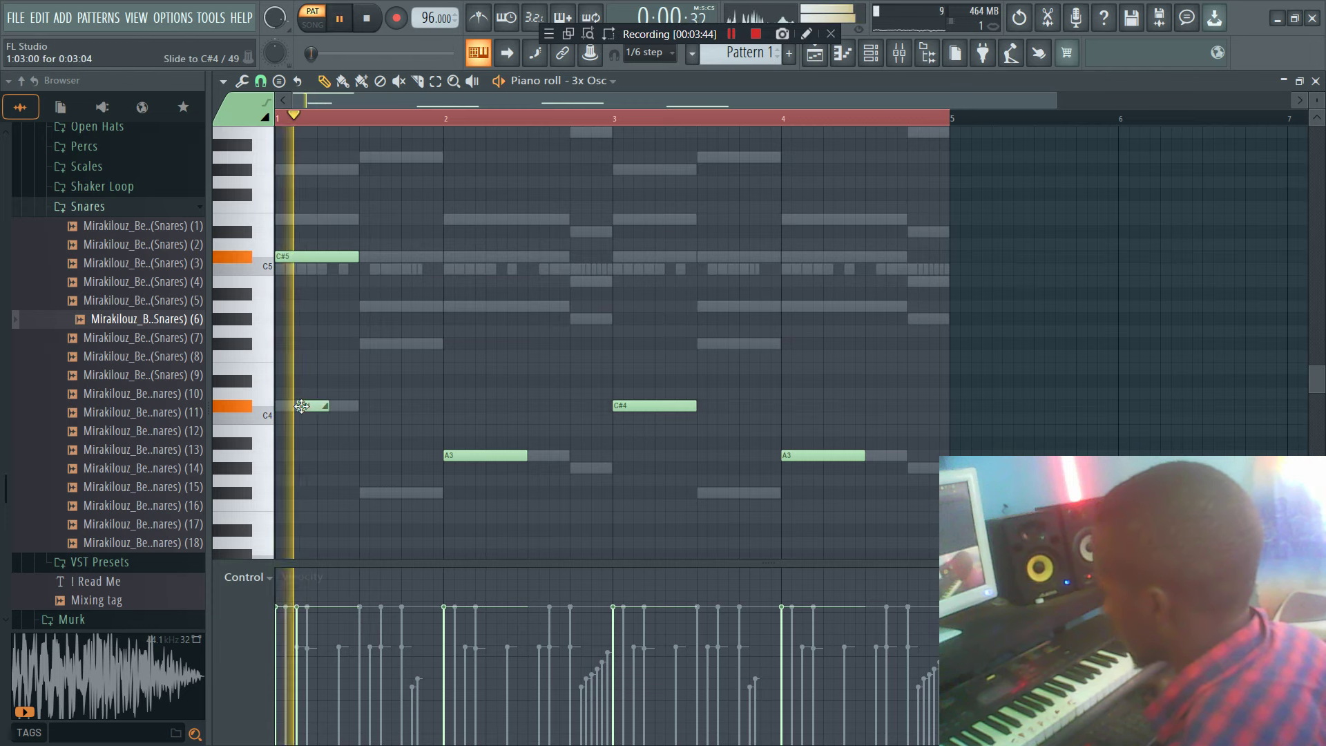
{"action": "right_click", "coordinate": [297, 406]}
{"action": "key", "text": "space"}
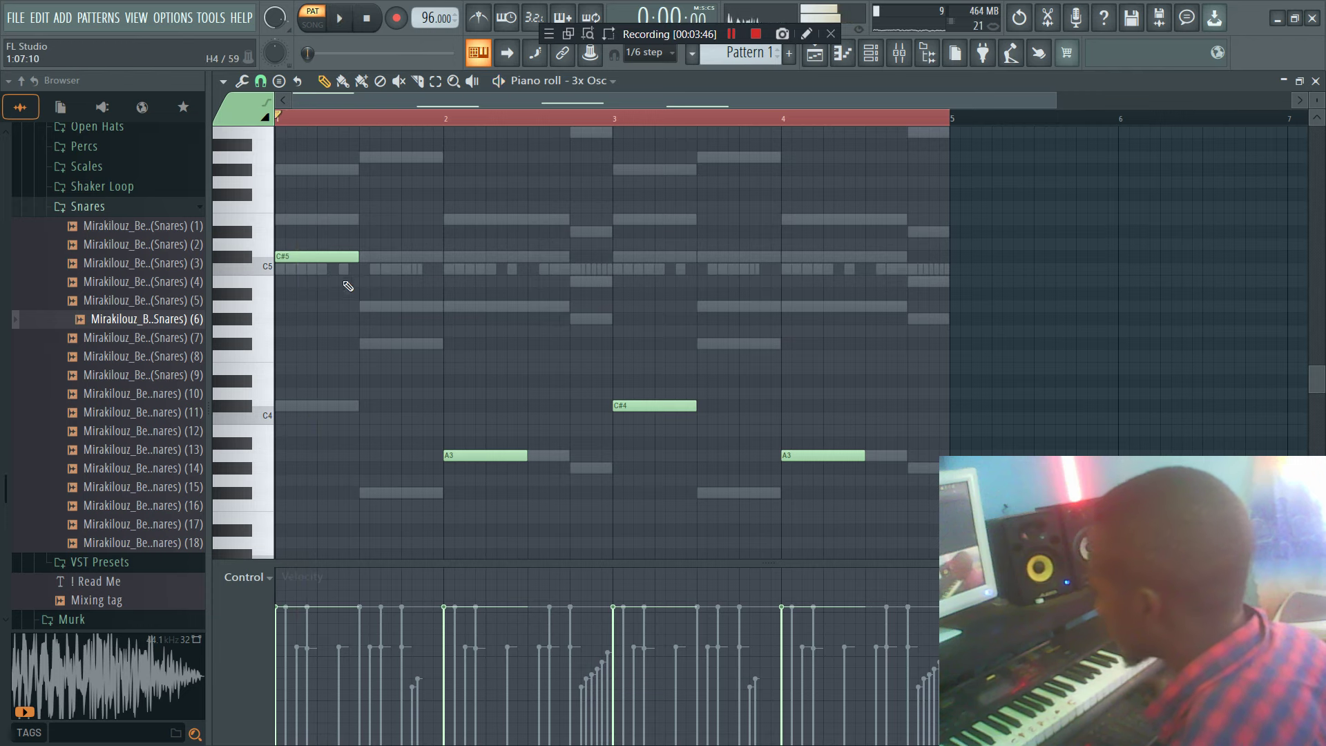
{"action": "key", "text": "space"}
{"action": "left_click", "coordinate": [438, 382]}
{"action": "right_click", "coordinate": [446, 382]}
Step: Add four-step 3x Osc notes on step 13 of each bar: F#3 in bars 1 and 3, G#4 in bar 2, G#3 in bar 4
{"action": "left_click", "coordinate": [404, 494]}
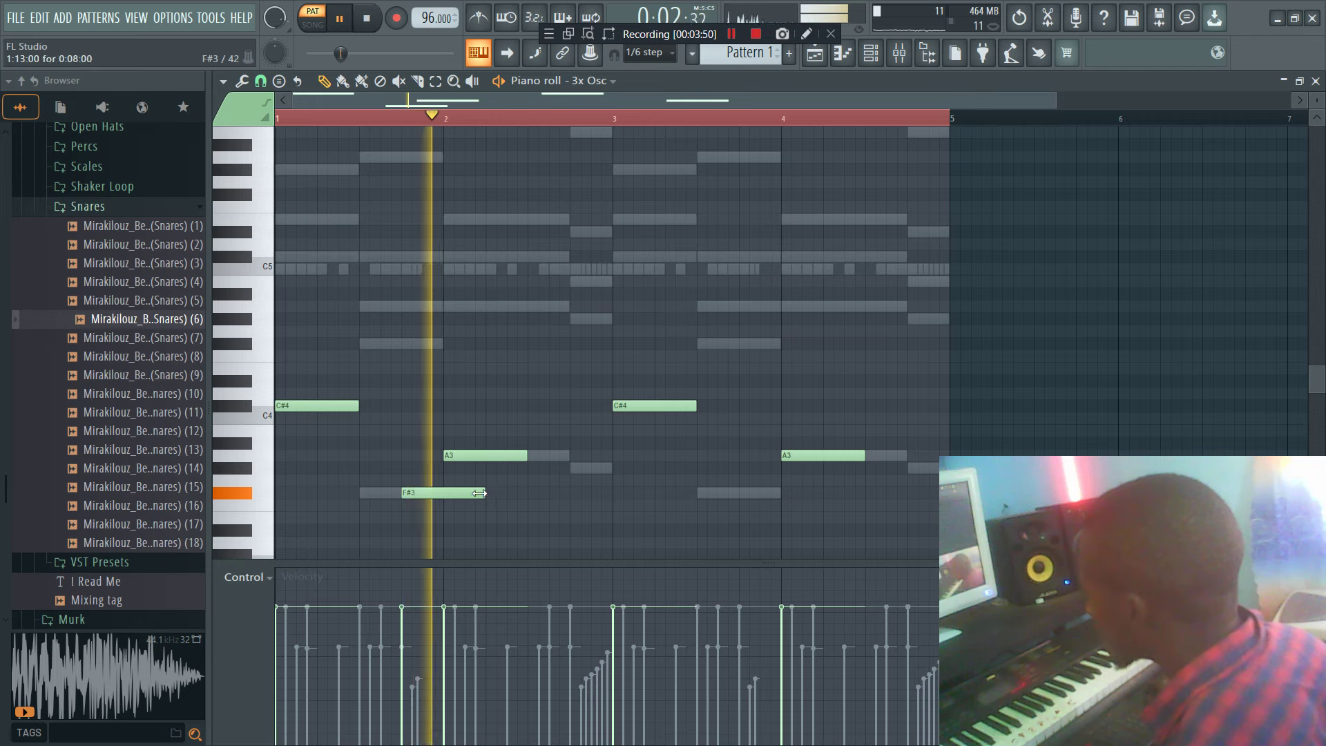
{"action": "left_click_drag", "start_coordinate": [485, 494], "coordinate": [443, 493]}
{"action": "left_click", "coordinate": [573, 319]}
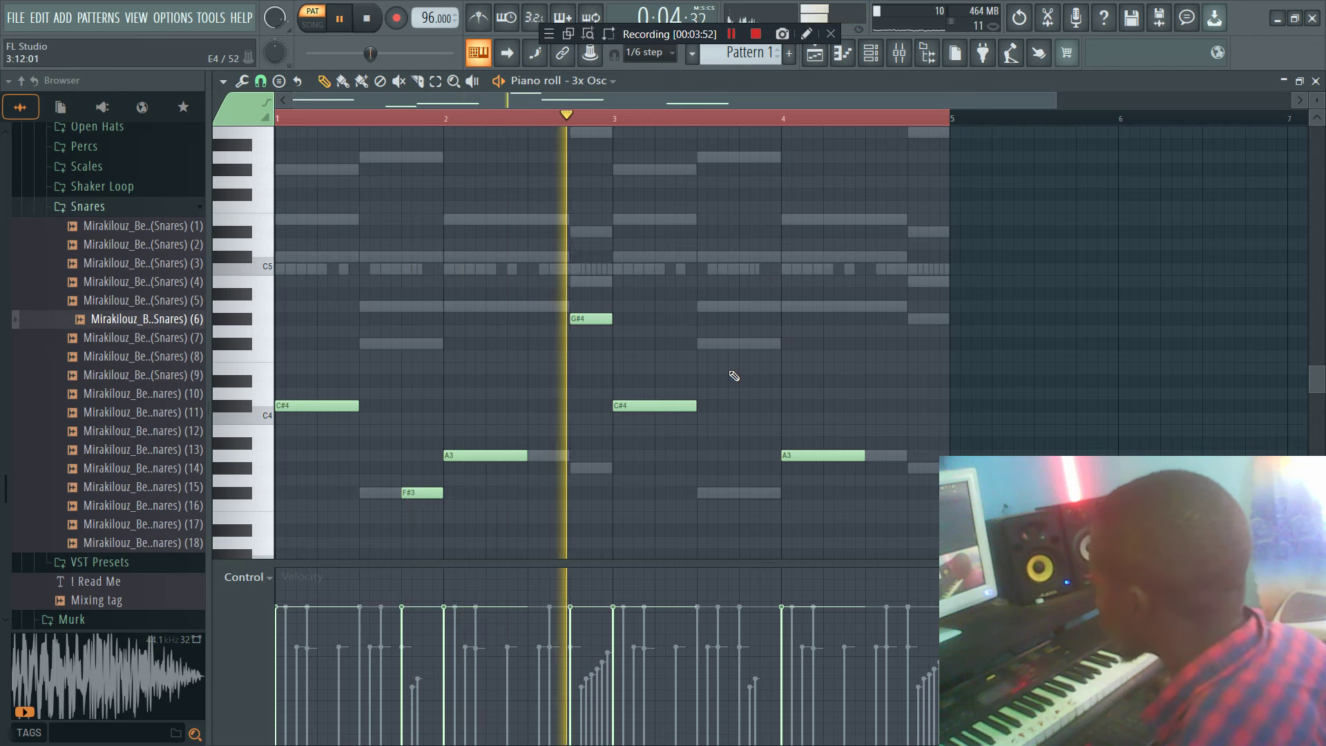
{"action": "left_click", "coordinate": [739, 495]}
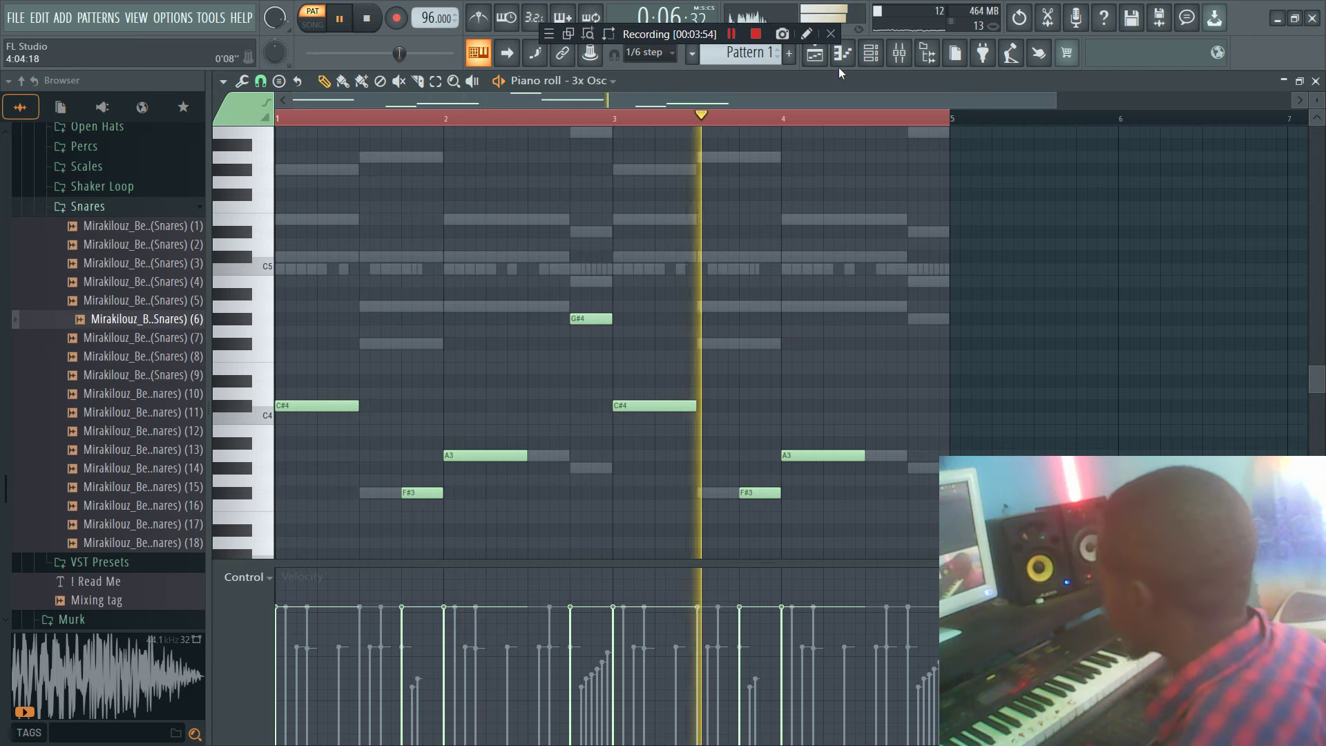
{"action": "left_click_drag", "start_coordinate": [859, 98], "coordinate": [928, 97]}
{"action": "left_click", "coordinate": [818, 470]}
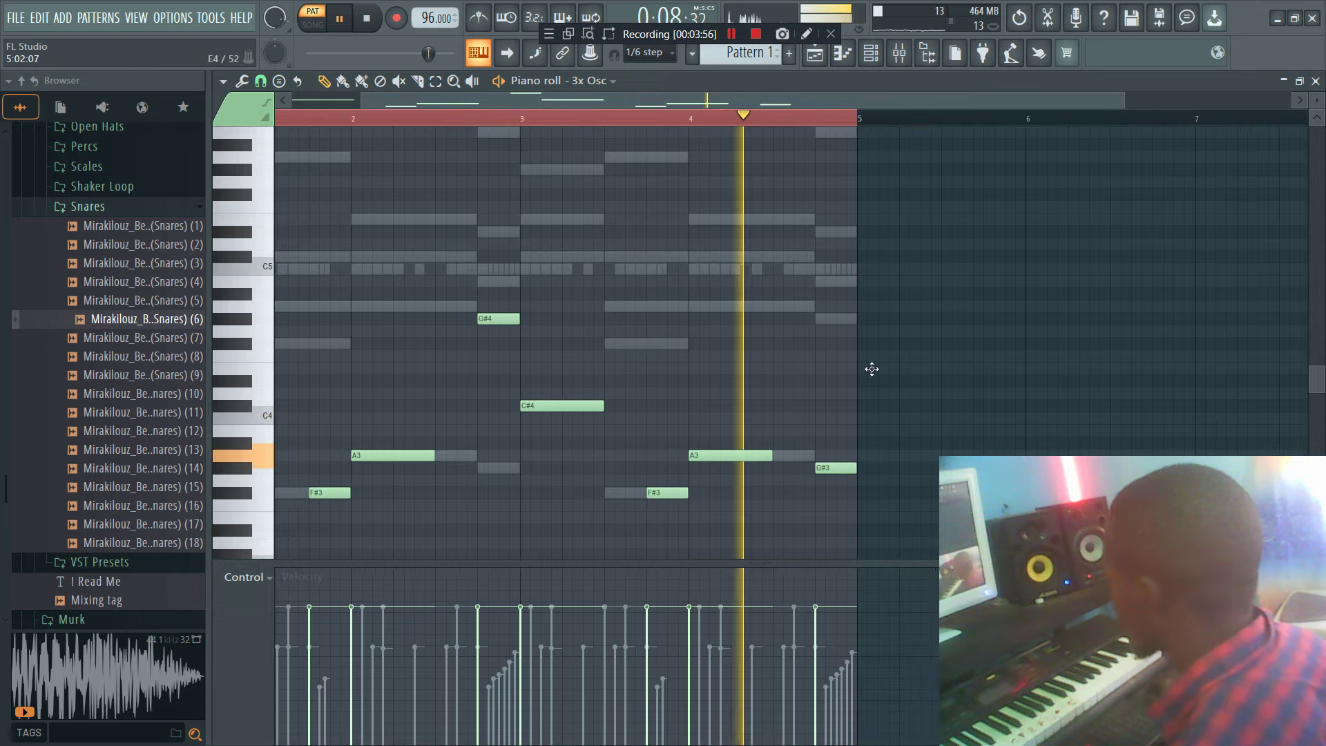
Step: Add one-step slide notes to the 3x Osc part on step 15: G#3 in bar 2 and F#4 in bar 3
{"action": "left_click", "coordinate": [871, 52]}
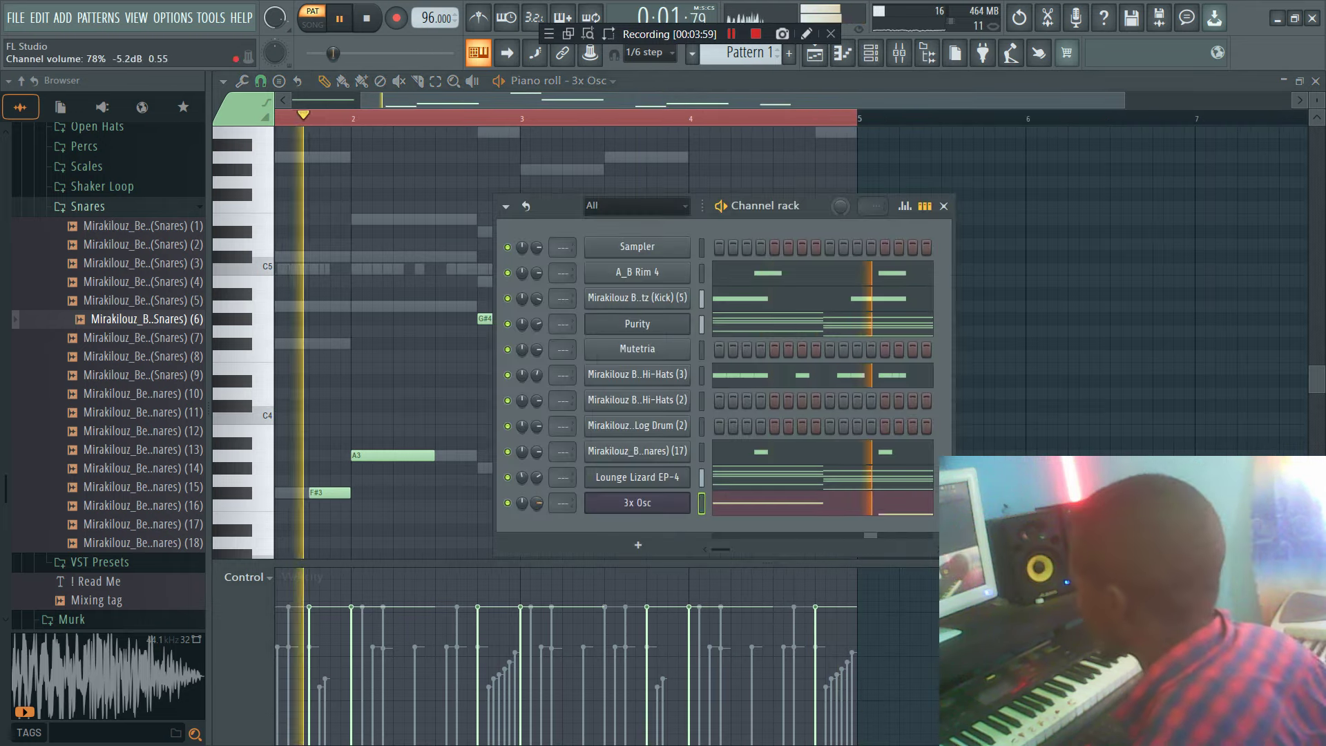
{"action": "left_click", "coordinate": [727, 507]}
{"action": "key", "text": "space"}
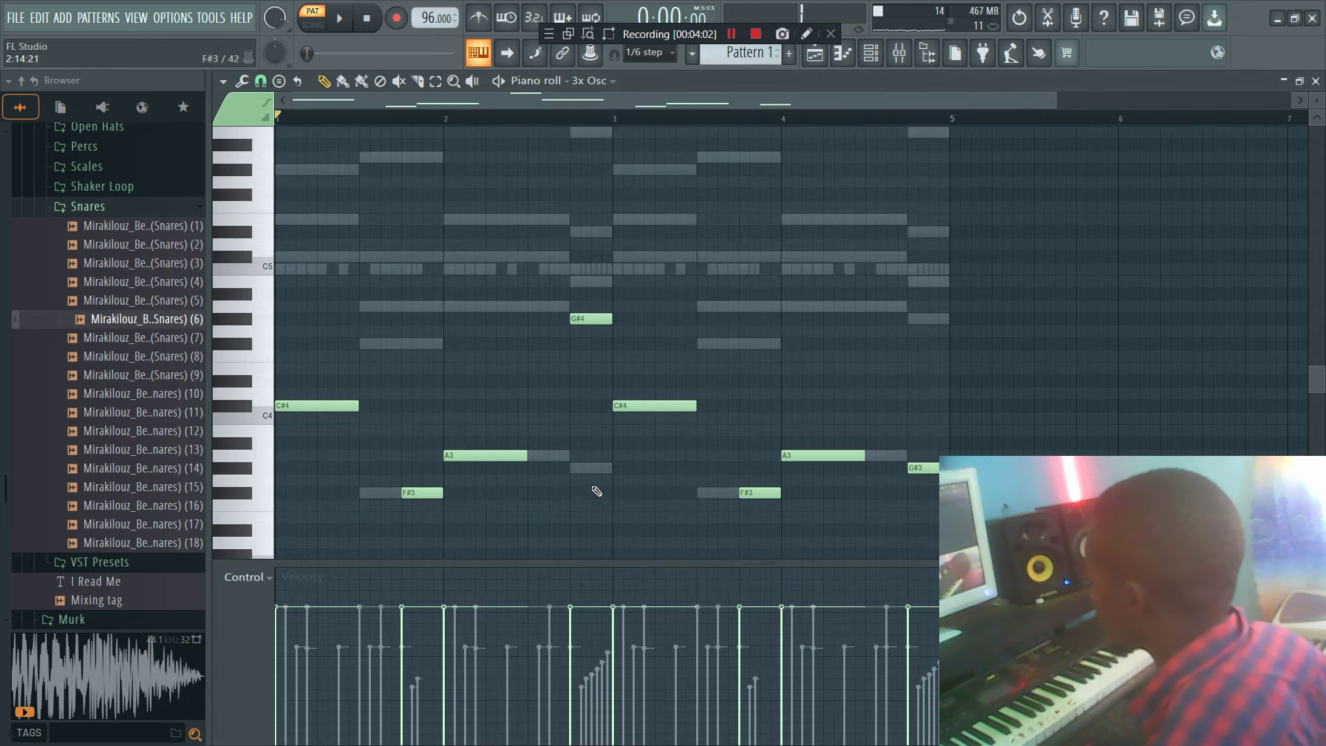
{"action": "double_click", "coordinate": [602, 470]}
{"action": "left_click", "coordinate": [758, 484]}
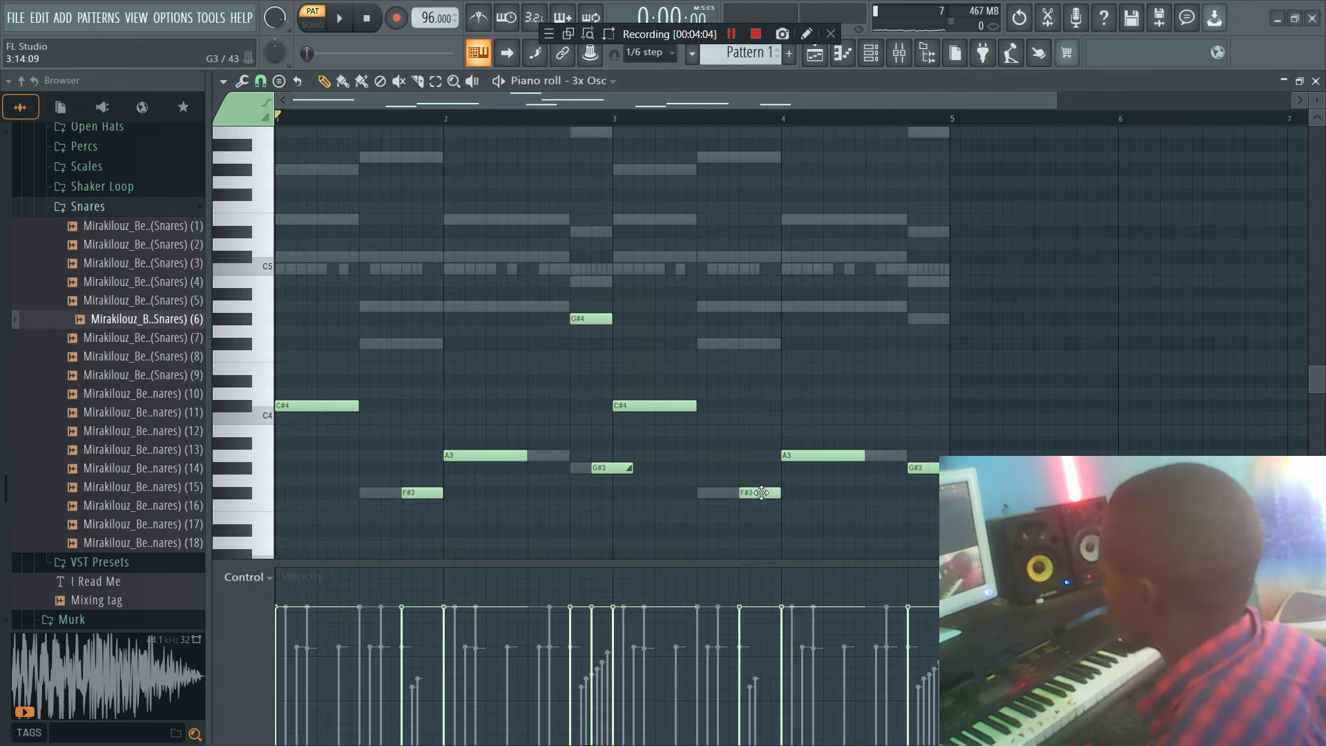
{"action": "key", "text": "space"}
{"action": "right_click", "coordinate": [596, 468]}
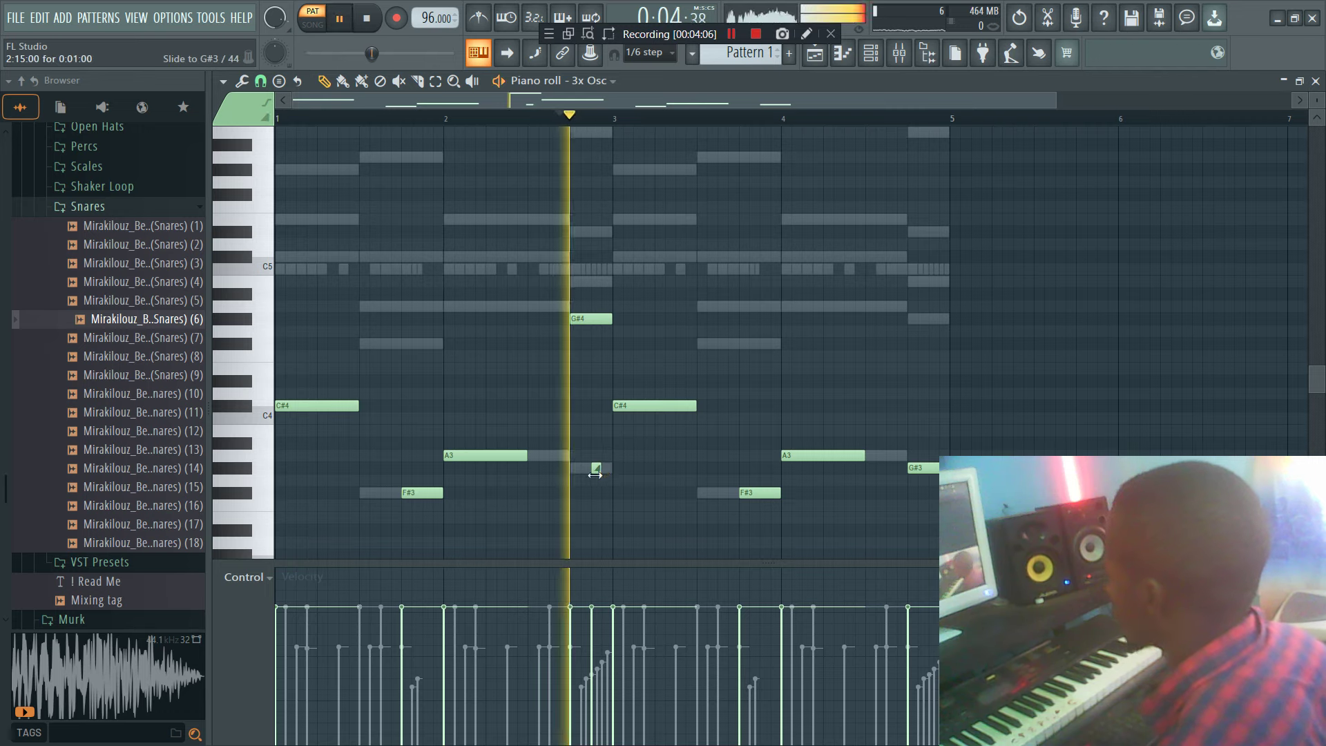
{"action": "left_click", "coordinate": [765, 343]}
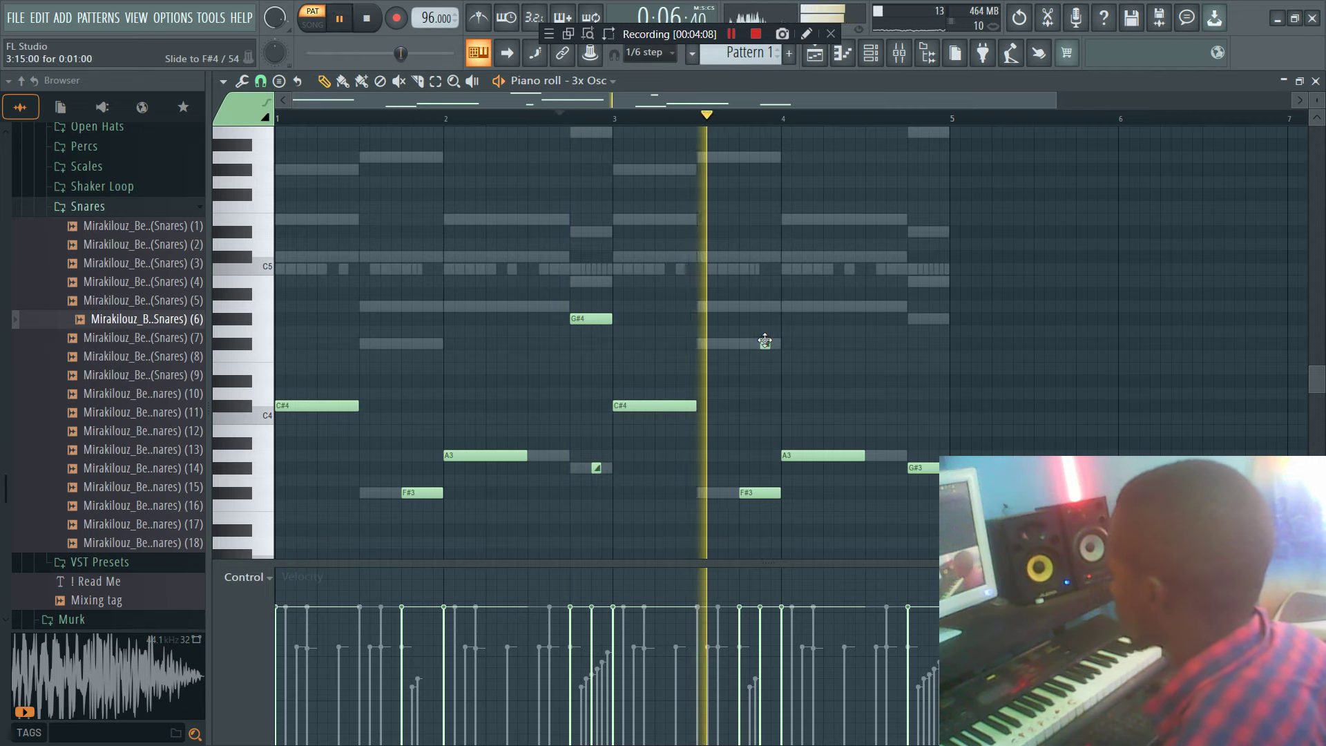
Step: Add a one-step 3x Osc slide to G#4 on step 13 of bar 4 and try another slide to H4 on step 15
{"action": "left_click_drag", "start_coordinate": [897, 101], "coordinate": [981, 101]}
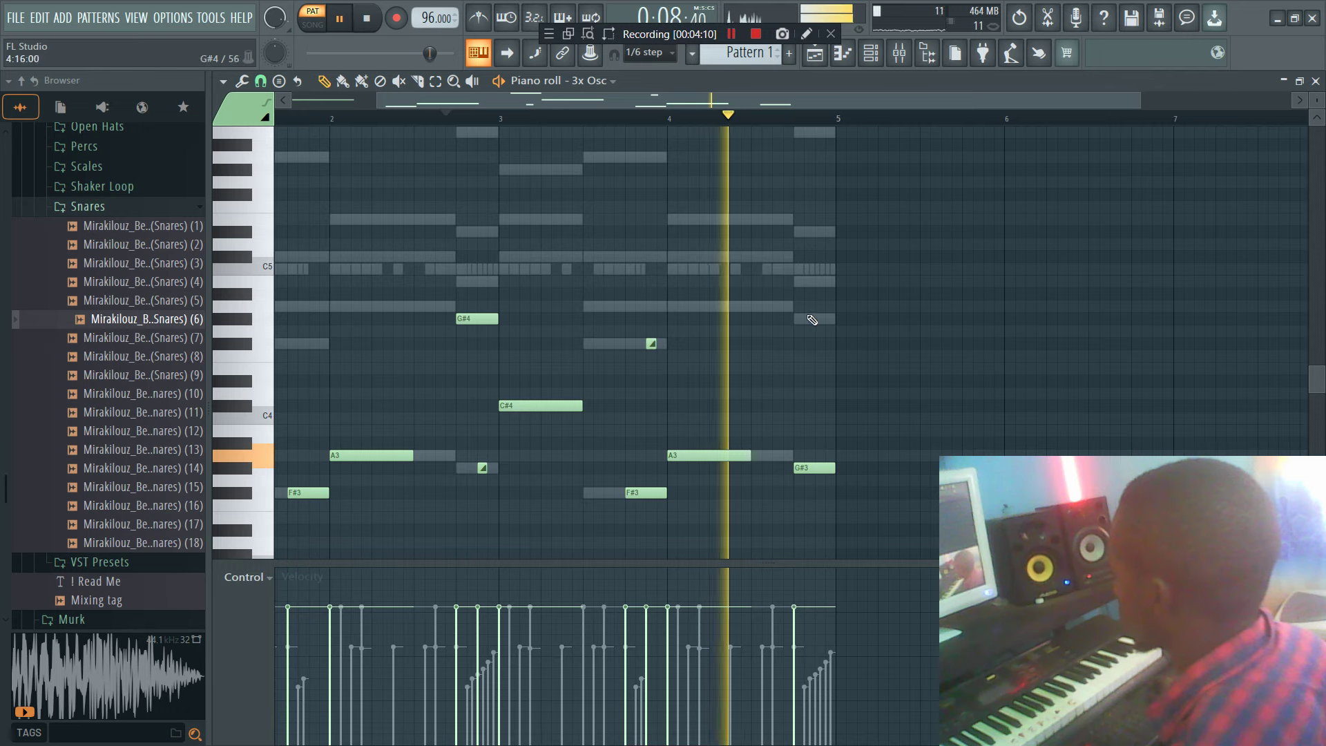
{"action": "left_click", "coordinate": [799, 319]}
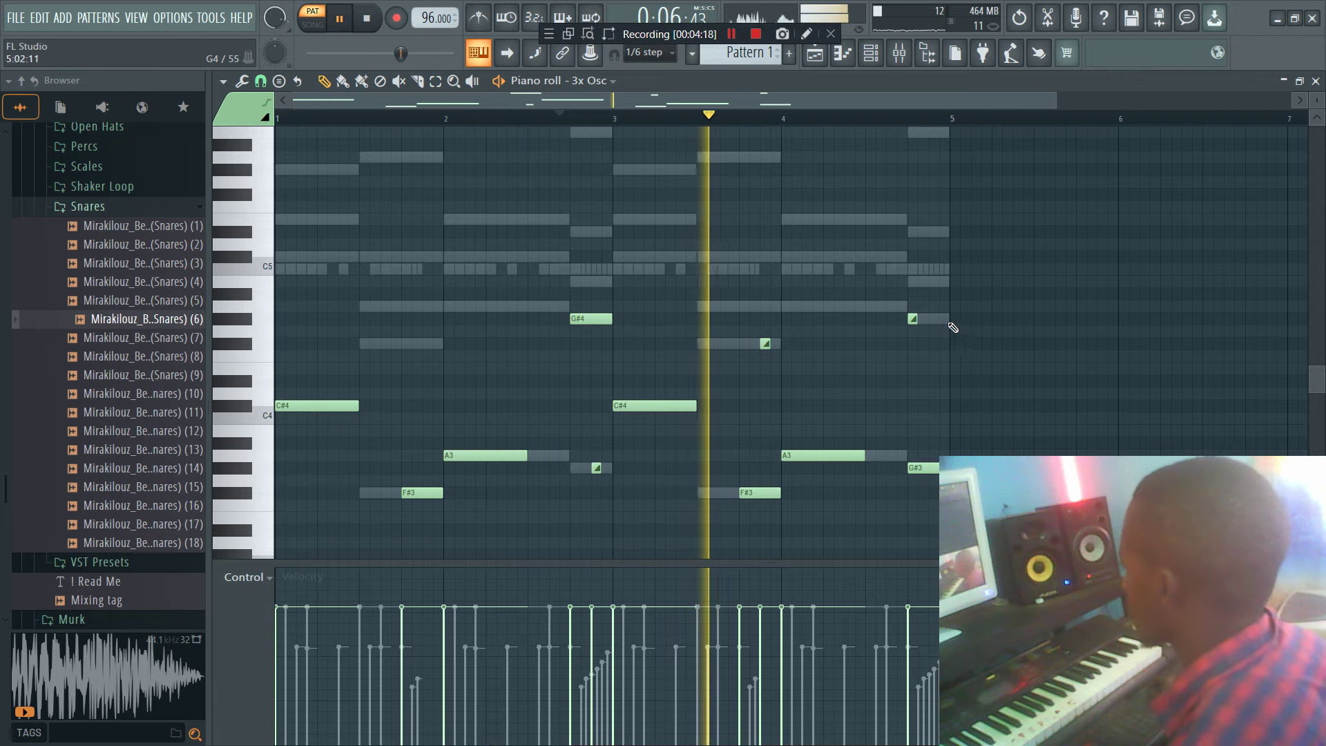
{"action": "left_click_drag", "start_coordinate": [934, 322], "coordinate": [936, 281]}
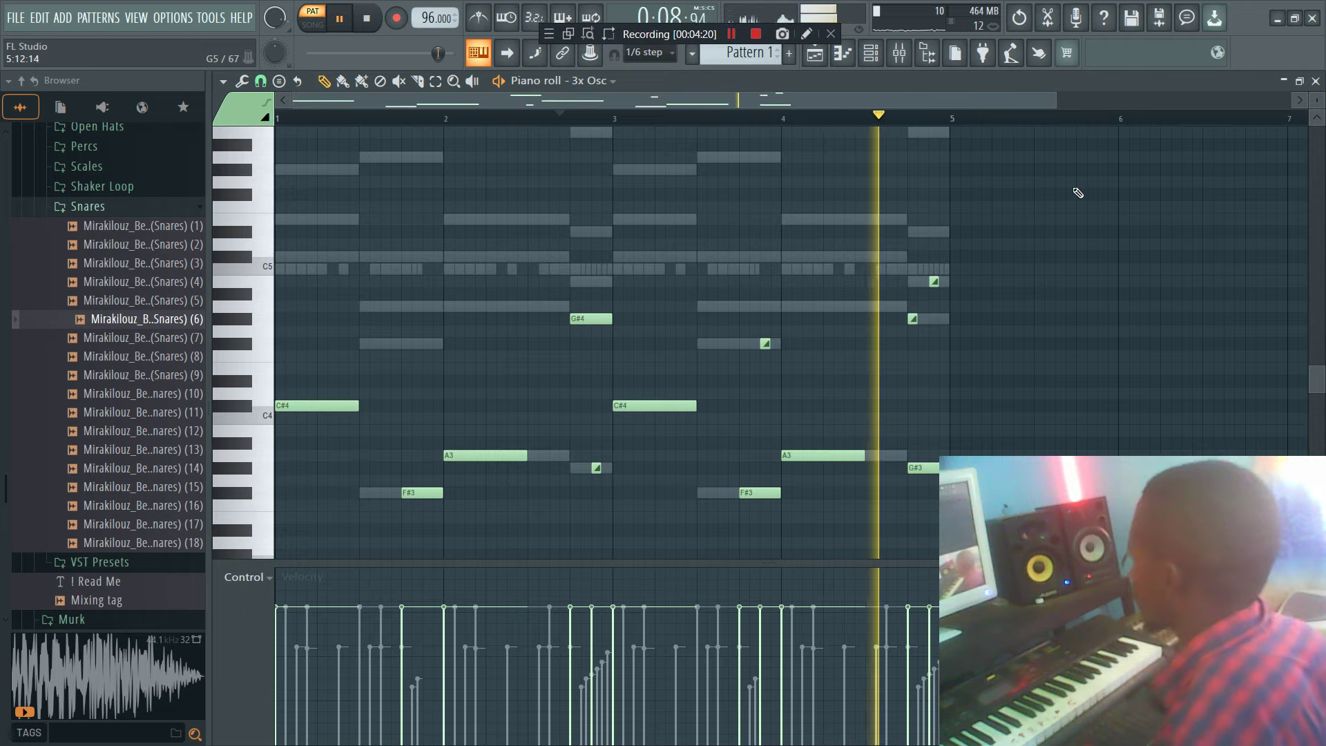
{"action": "right_click", "coordinate": [936, 281]}
{"action": "key", "text": "space"}
{"action": "key", "text": "space"}
Step: Split bar 4's closing 3x Osc G#3 into two two-step notes and add a one-step slide to D#5 on step 15
{"action": "left_click_drag", "start_coordinate": [986, 100], "coordinate": [1070, 129]}
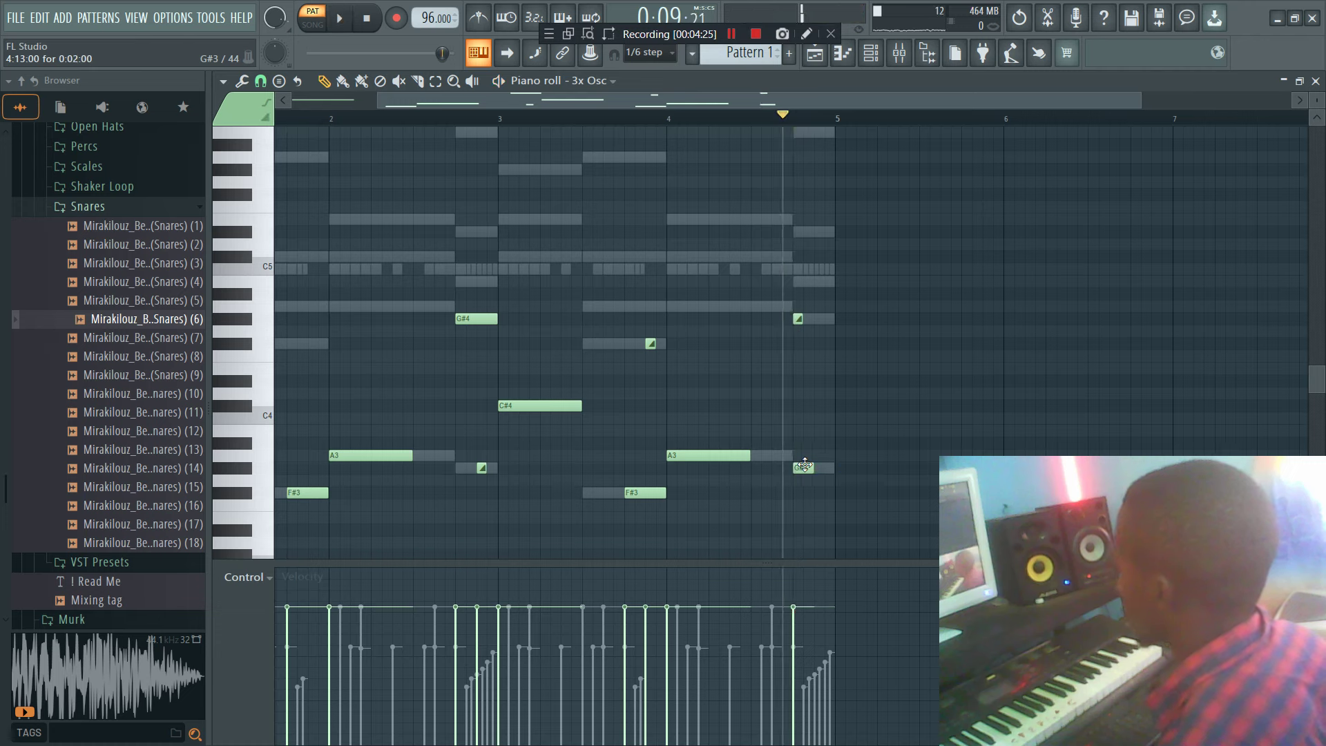
{"action": "key", "text": "space"}
{"action": "right_click", "coordinate": [799, 320]}
{"action": "left_click_drag", "start_coordinate": [821, 318], "coordinate": [817, 319]}
{"action": "left_click_drag", "start_coordinate": [833, 209], "coordinate": [824, 222]}
{"action": "key", "text": "space"}
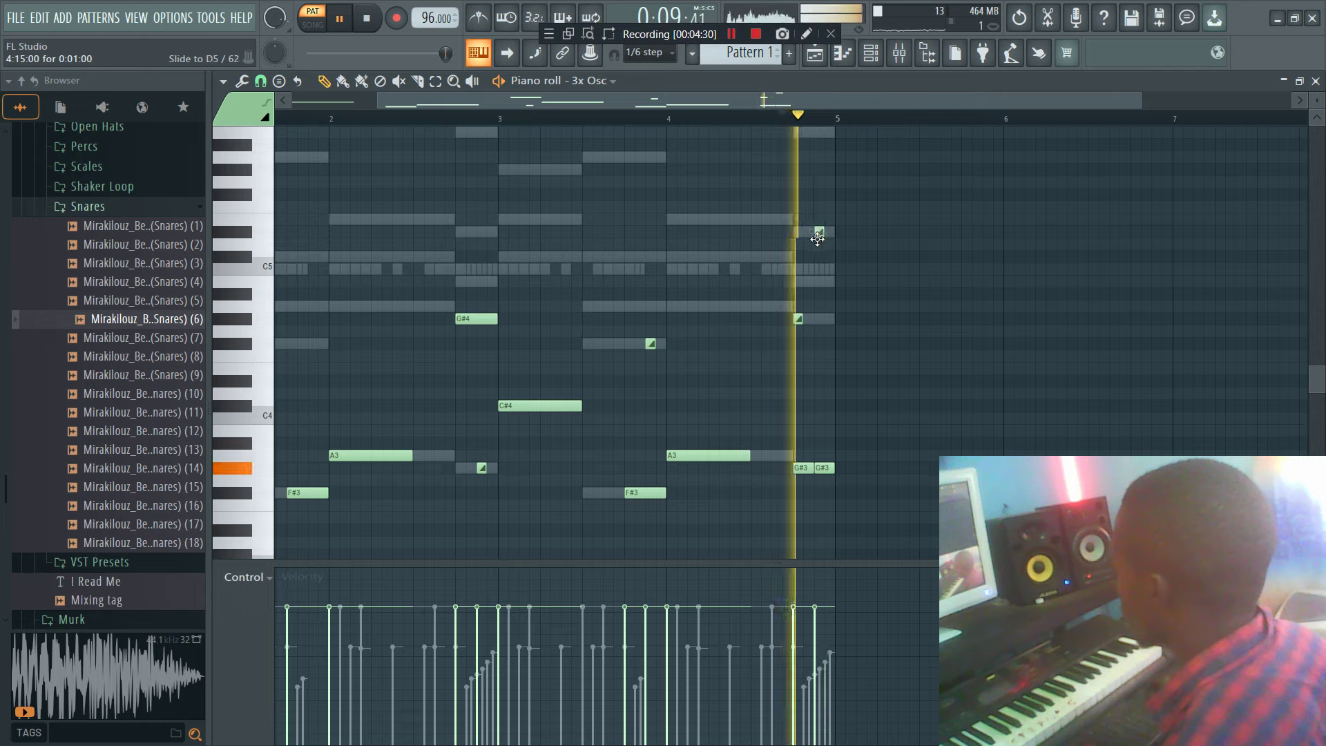
Step: Add a Jazz instrument channel to the pattern and open its empty note editor
{"action": "left_click", "coordinate": [871, 53]}
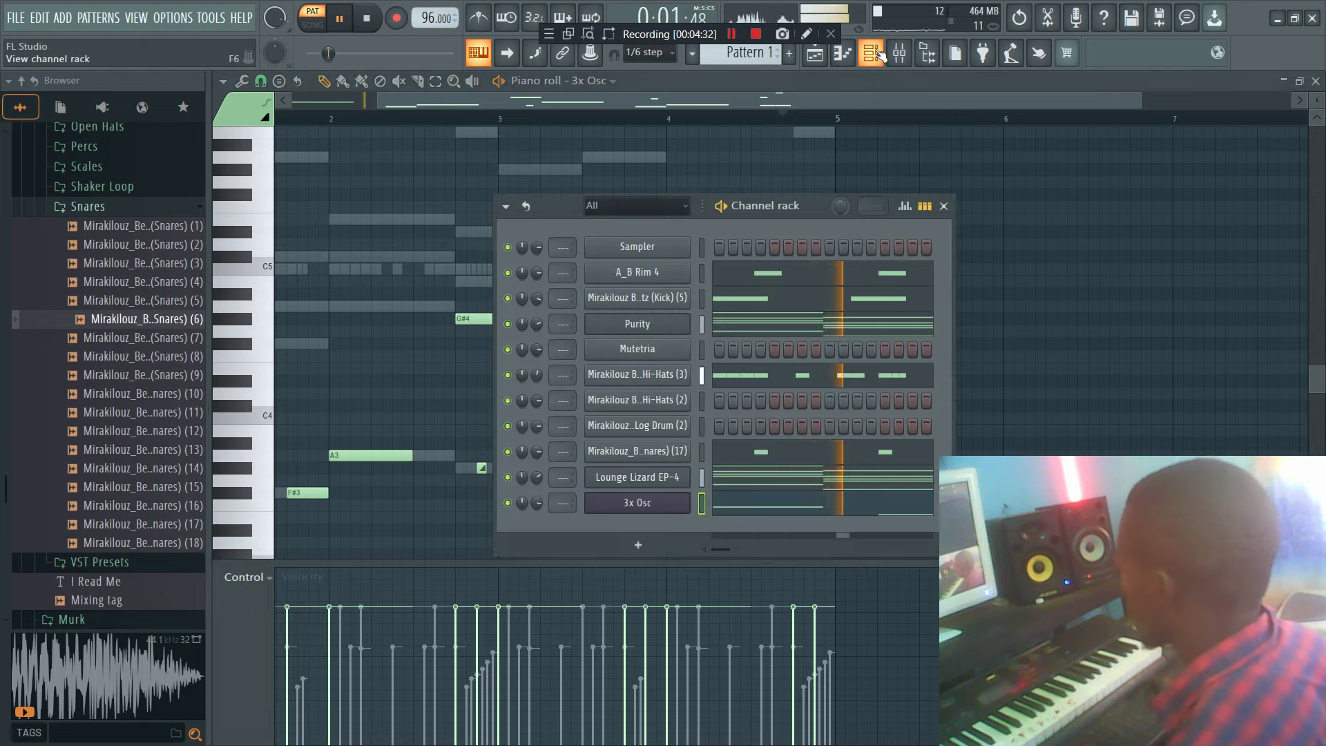
{"action": "left_click", "coordinate": [871, 53]}
{"action": "left_click", "coordinate": [872, 53]}
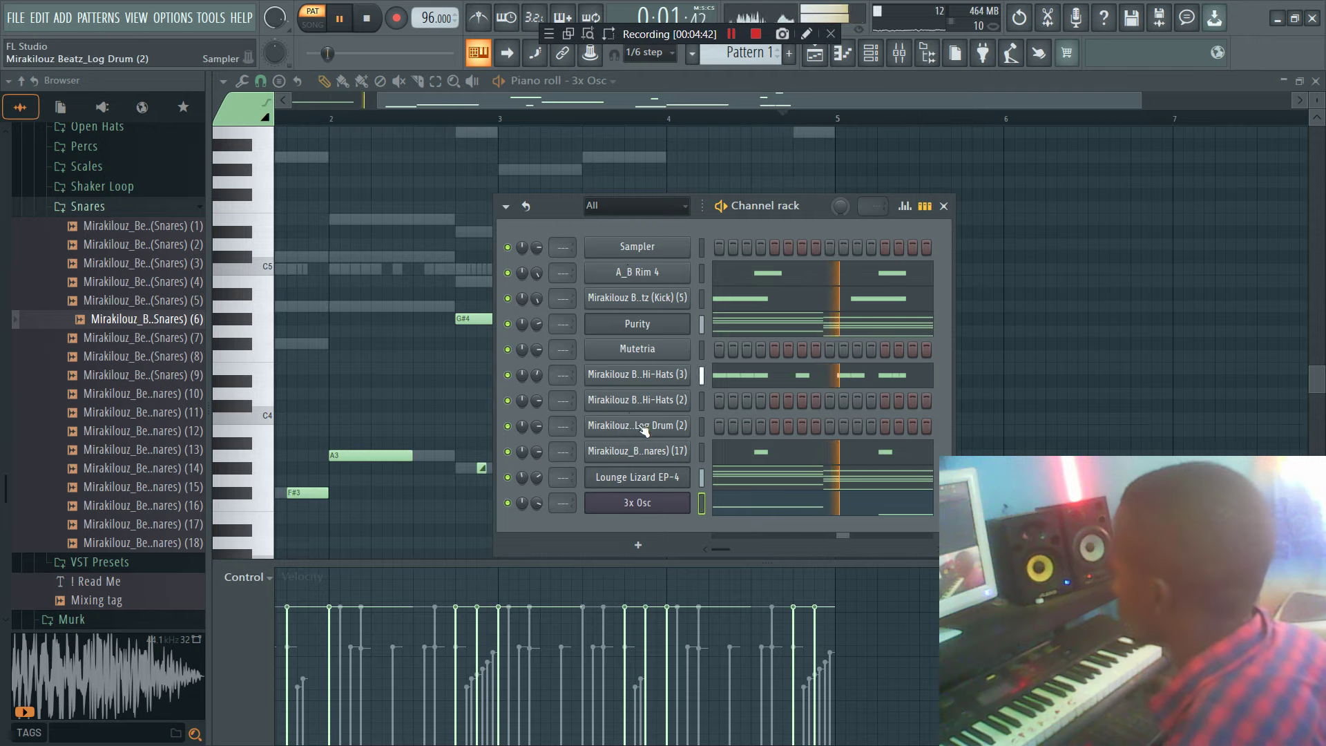
{"action": "key", "text": "space"}
{"action": "left_click", "coordinate": [639, 547]}
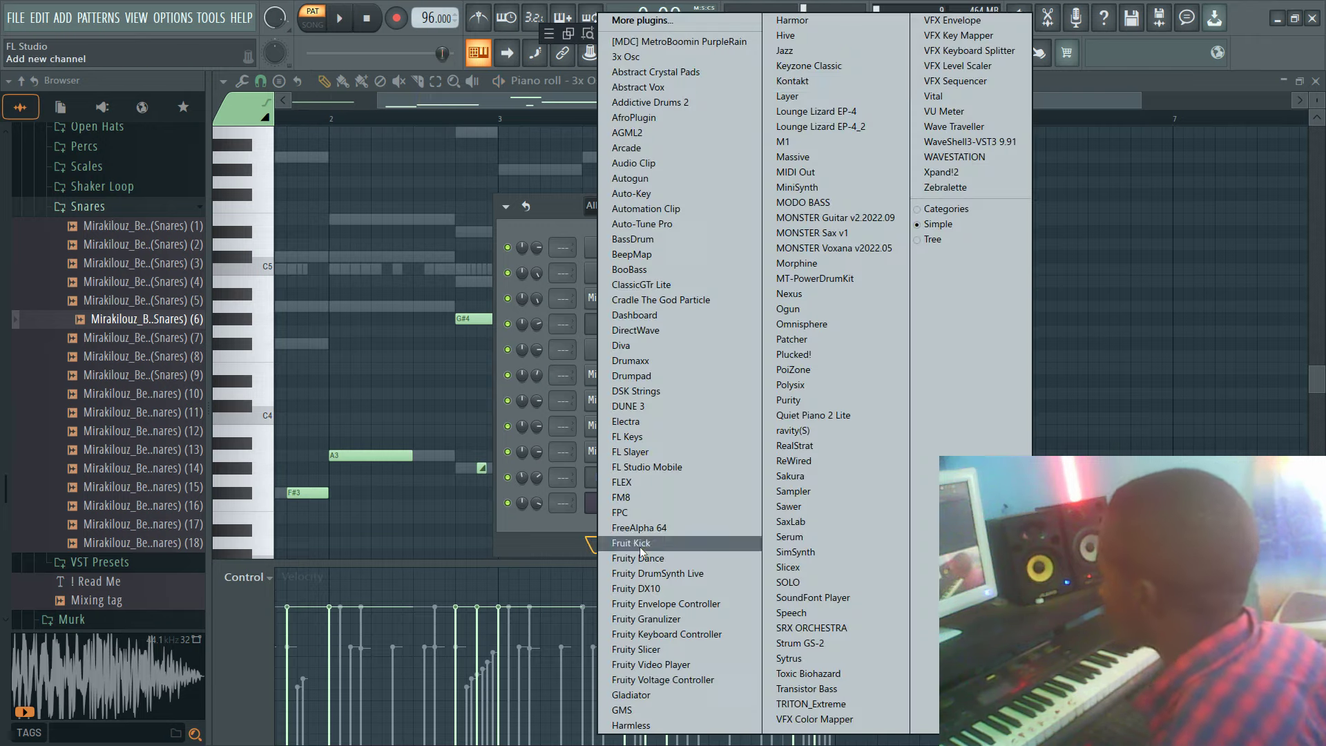
{"action": "left_click", "coordinate": [838, 66]}
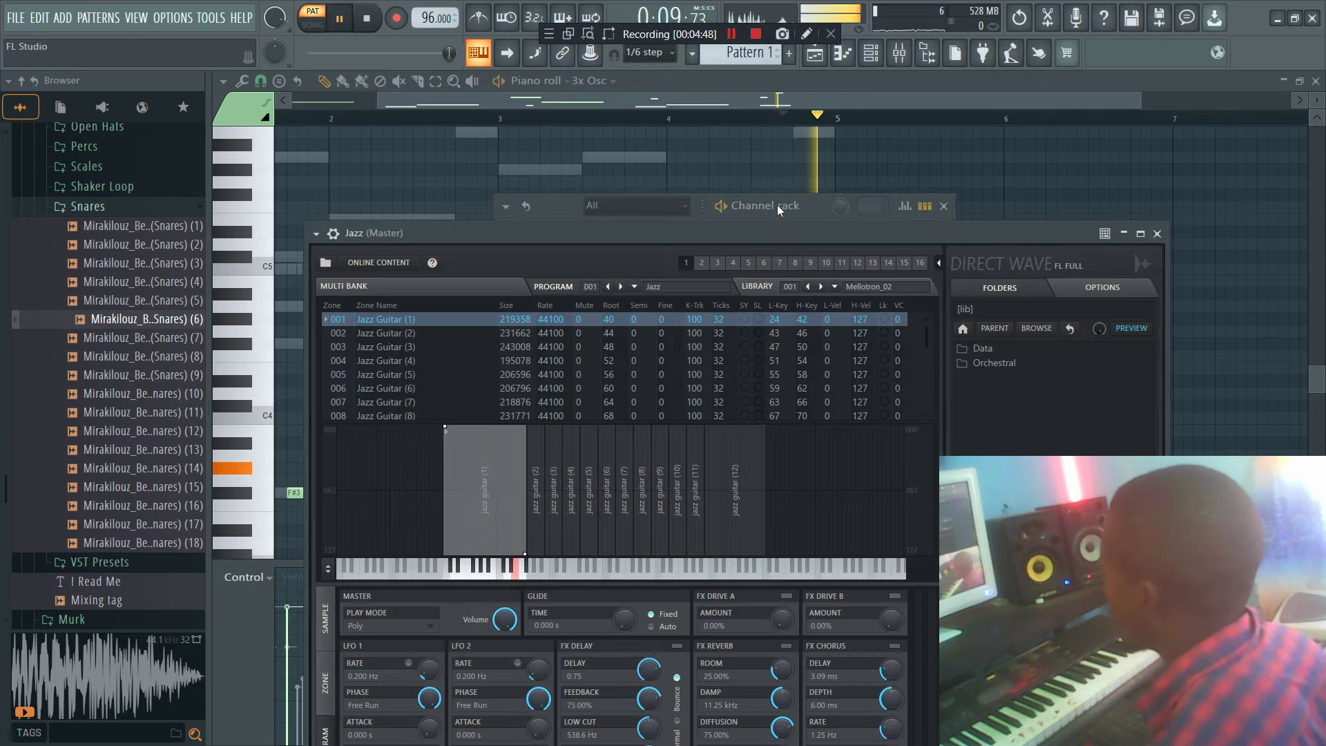
{"action": "left_click", "coordinate": [779, 208]}
{"action": "right_click", "coordinate": [637, 530]}
{"action": "left_click", "coordinate": [735, 595]}
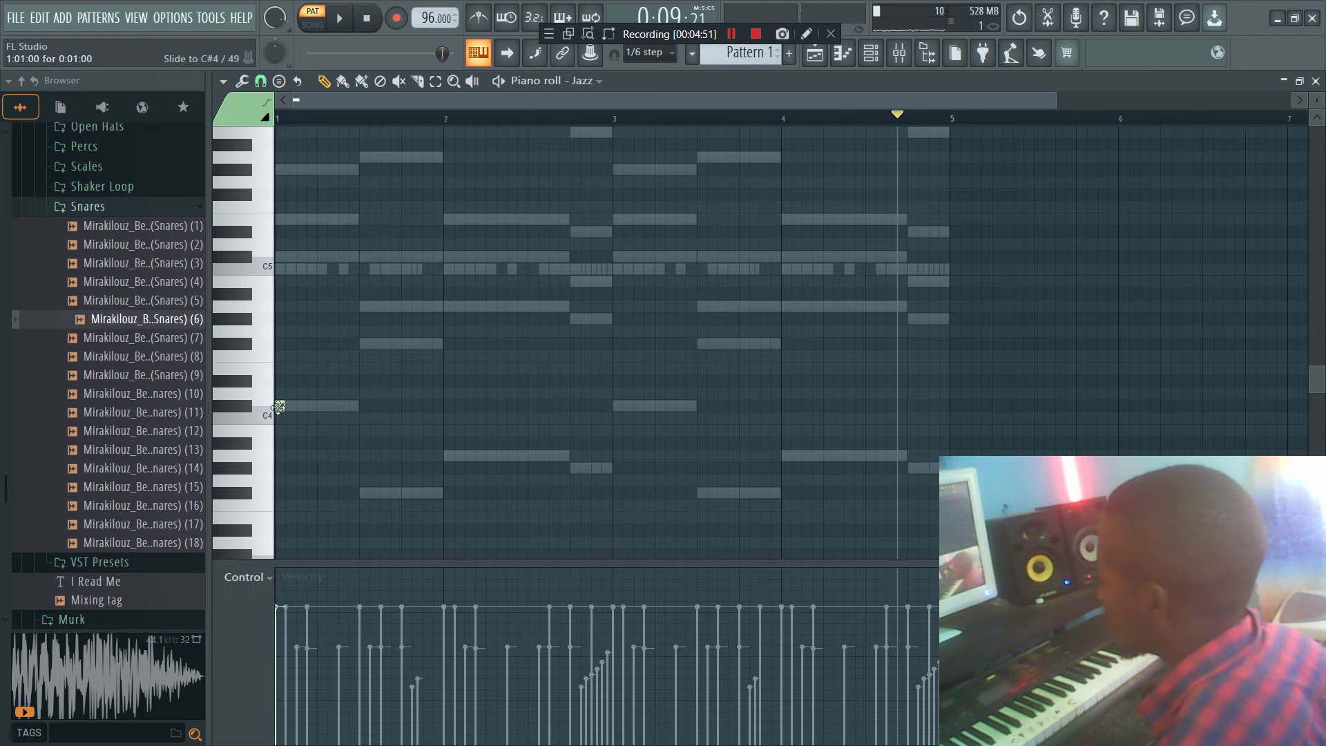
Step: Program two rising Jazz arpeggios of overlapping two-step notes in bar 1: C#4, C#5, E5, G#5 from step 1 and F#3, F#4, A4, C#5 from step 9
{"action": "double_click", "coordinate": [279, 407]}
{"action": "left_click", "coordinate": [770, 482]}
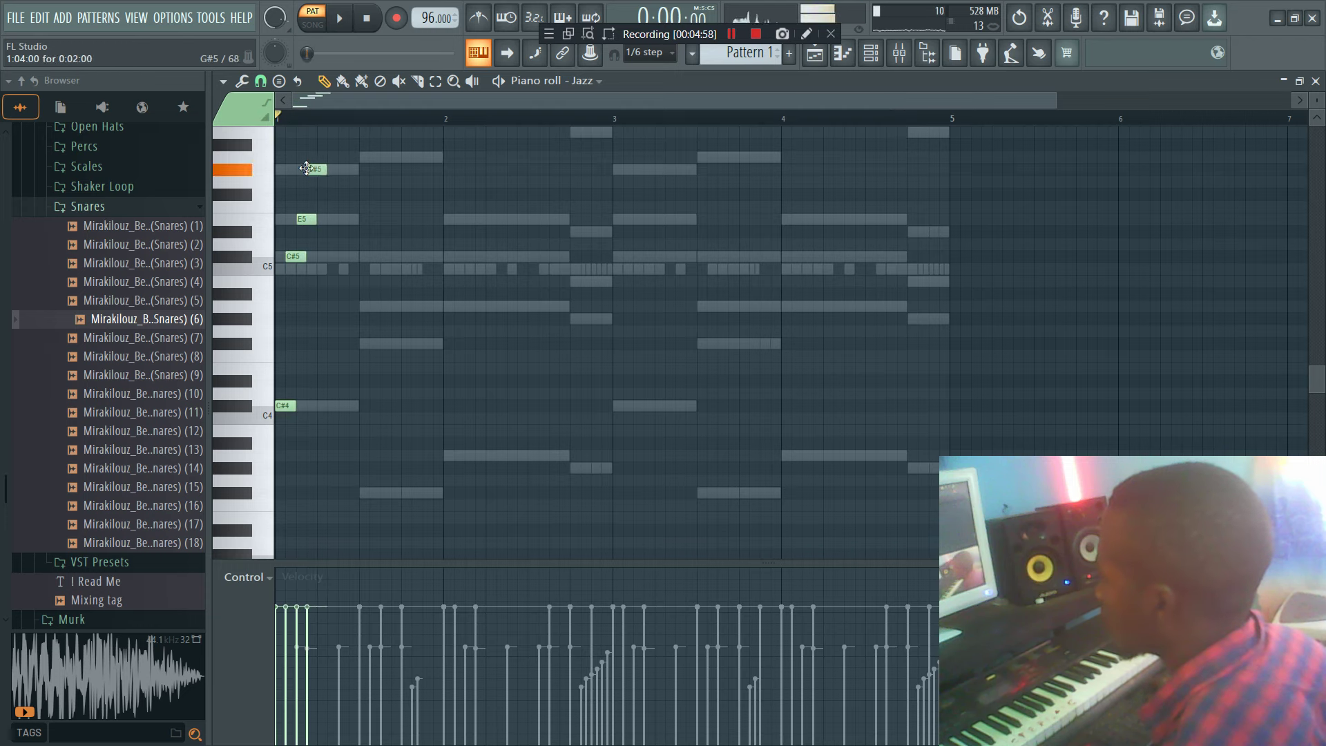
{"action": "key", "text": "space"}
{"action": "left_click_drag", "start_coordinate": [286, 433], "coordinate": [342, 155]}
{"action": "key", "text": "space"}
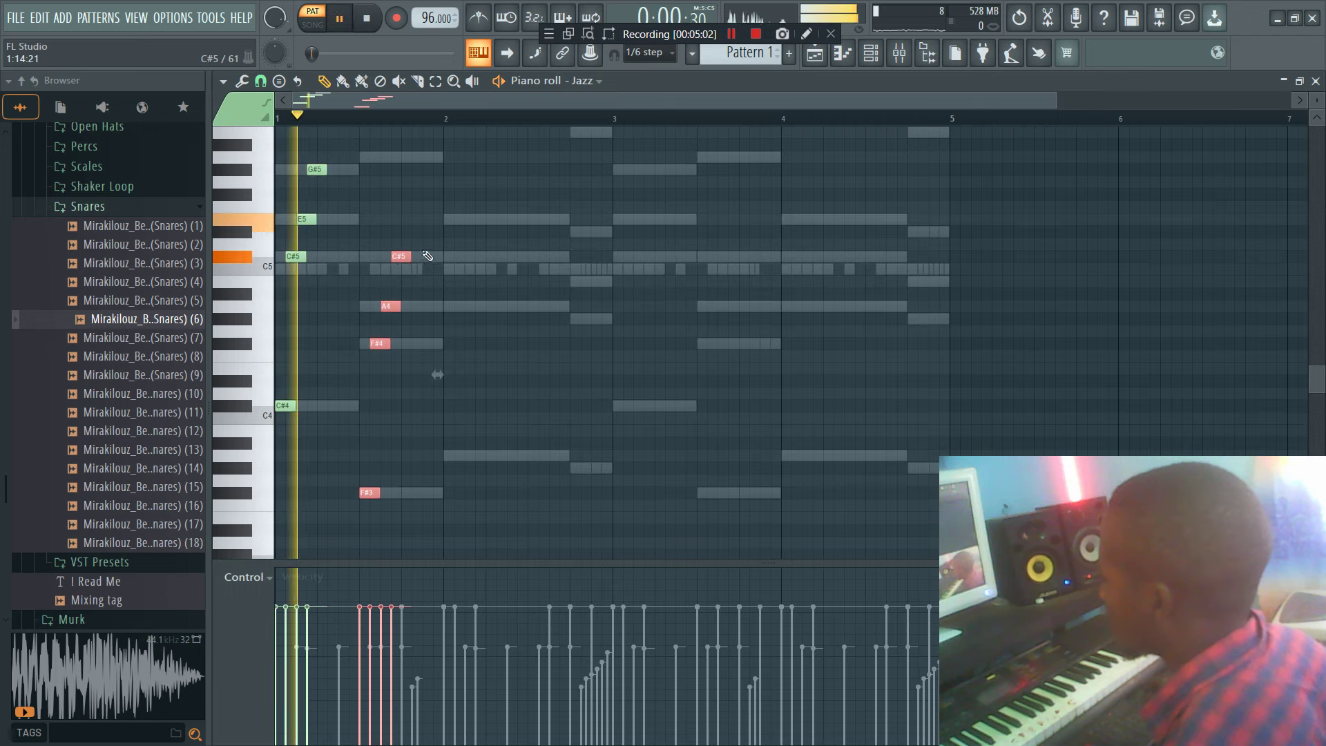
Step: Place the rising Jazz arpeggio A3, A4, C#5, E5 twice in bar 2, starting on steps 1 and 9
{"action": "left_click_drag", "start_coordinate": [405, 263], "coordinate": [487, 215]}
{"action": "key", "text": "ctrl+d"}
{"action": "left_click_drag", "start_coordinate": [456, 474], "coordinate": [470, 240]}
{"action": "left_click_drag", "start_coordinate": [456, 474], "coordinate": [487, 216]}
{"action": "left_click_drag", "start_coordinate": [481, 219], "coordinate": [565, 220]}
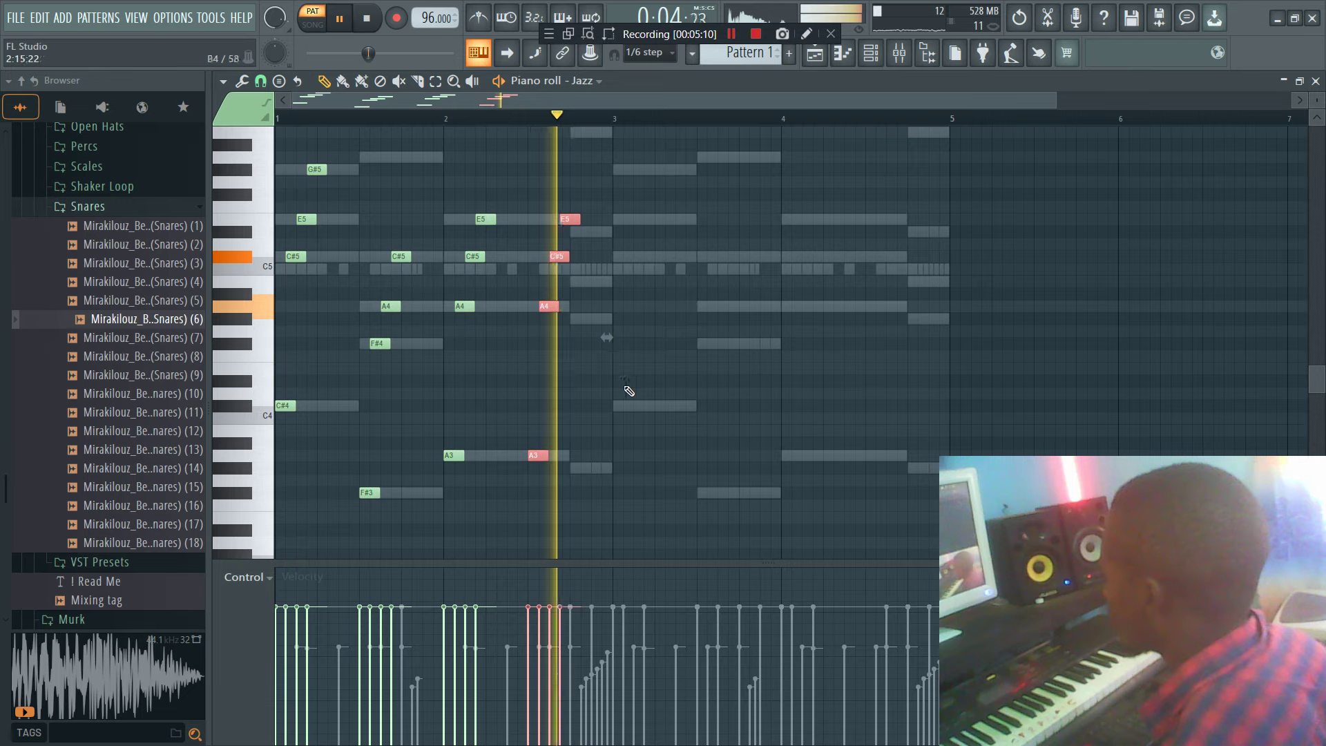
{"action": "key", "text": "ctrl+d"}
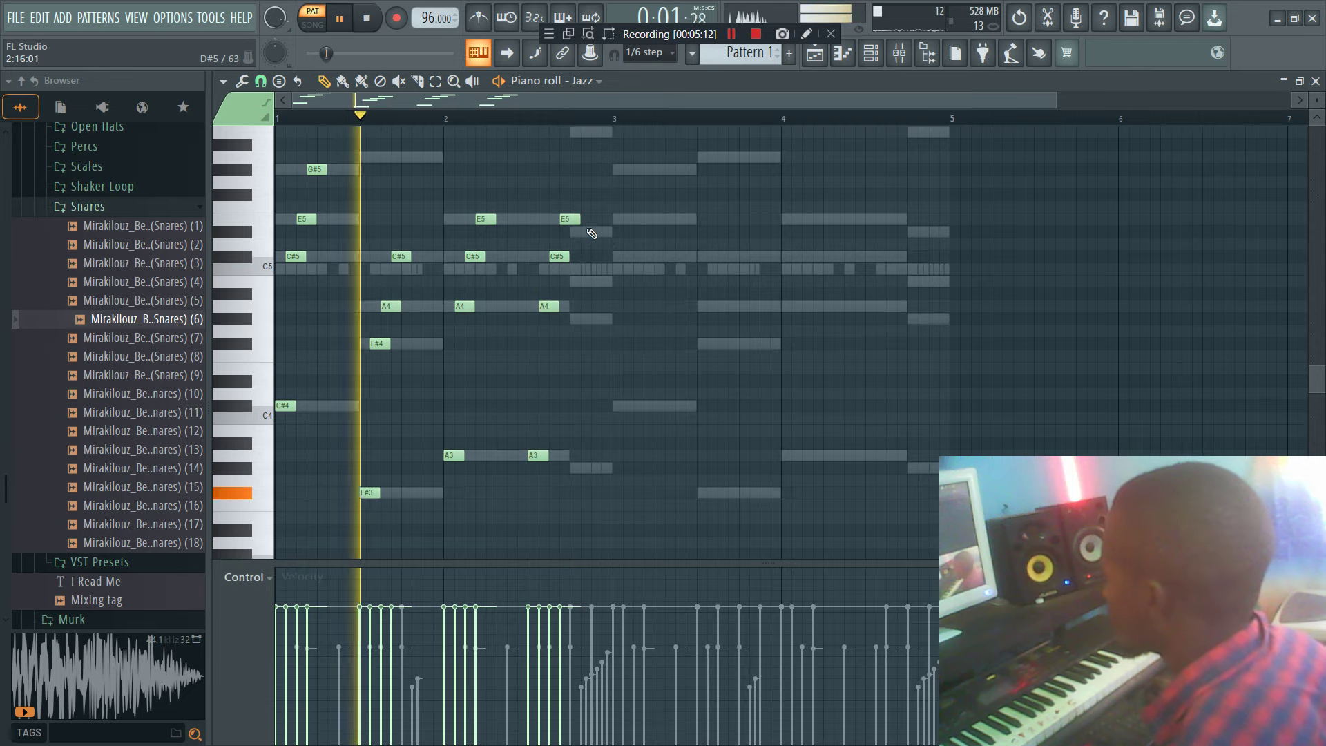
Step: End bar 2 of the Jazz part with D#5 on step 13 and E5 on step 15, and duplicate both bars into bars 3 and 4
{"action": "right_click", "coordinate": [571, 219]}
{"action": "left_click", "coordinate": [581, 231]}
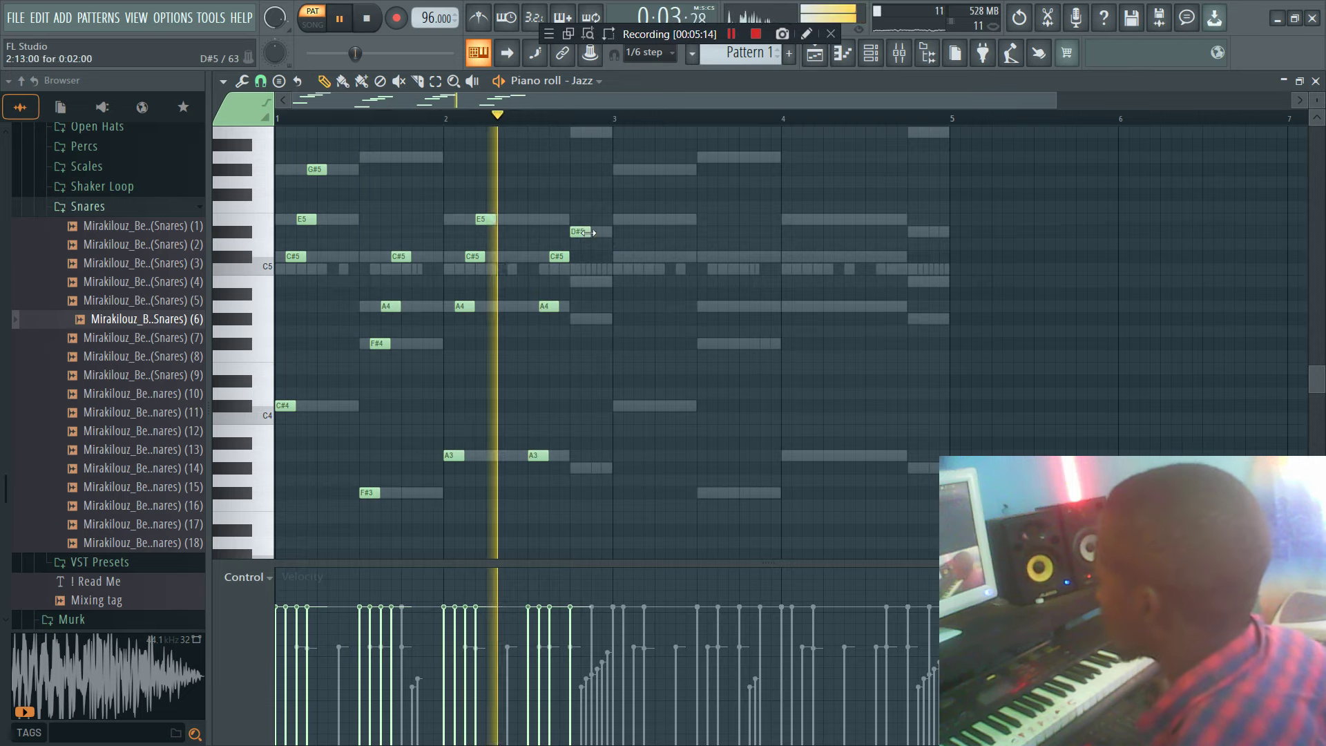
{"action": "key", "text": "space"}
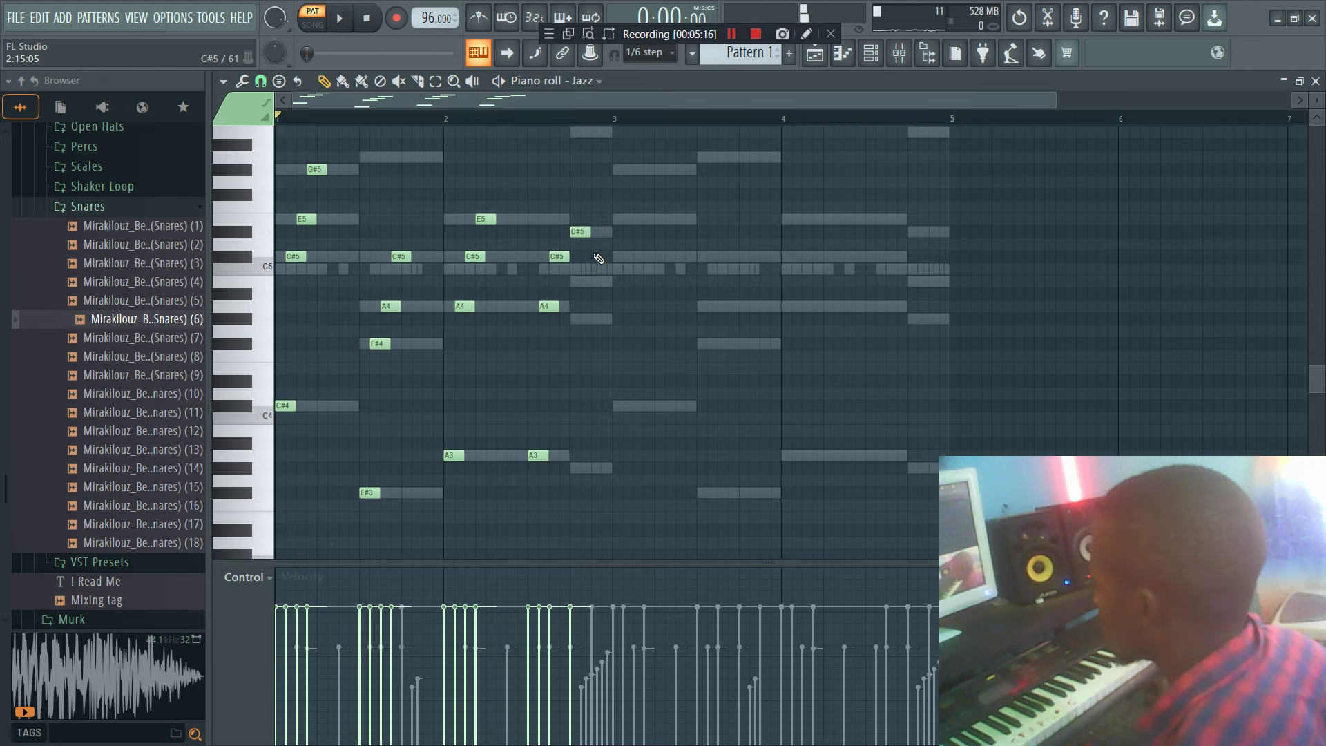
{"action": "key", "text": "space"}
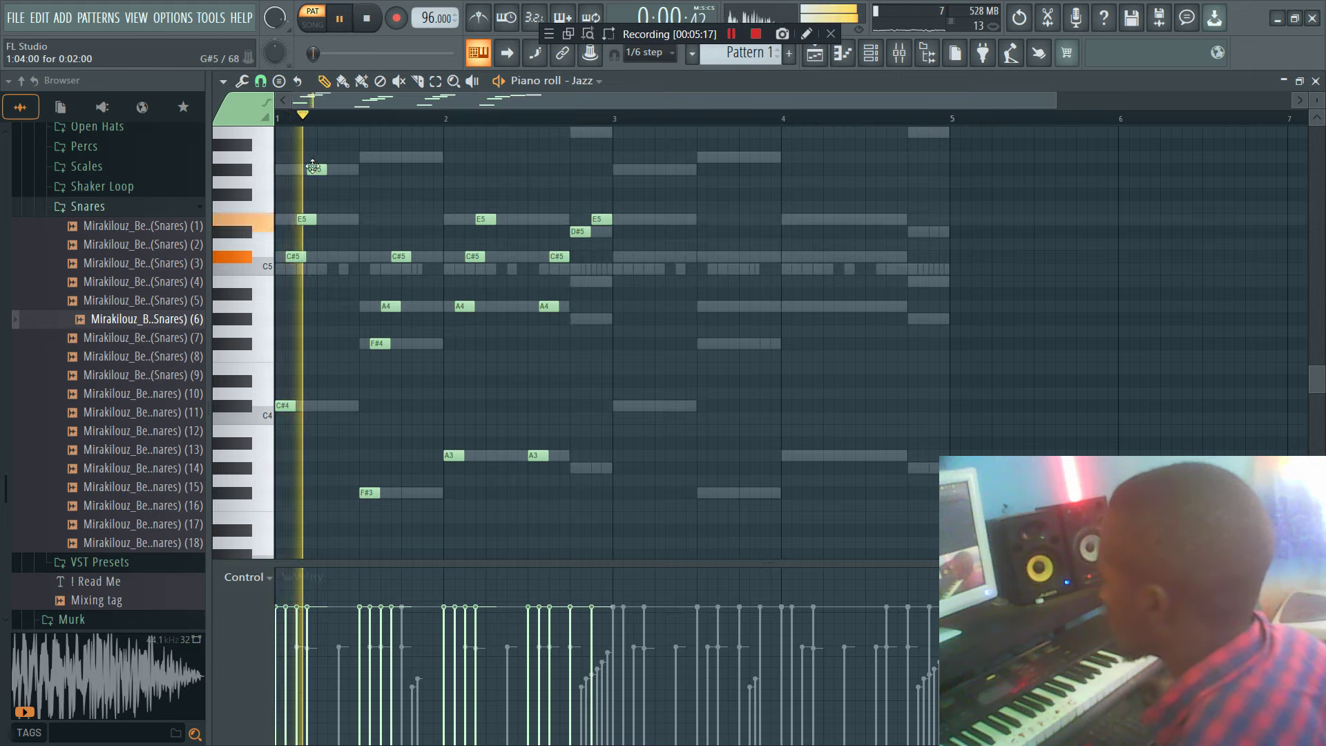
{"action": "key", "text": "ctrl+b"}
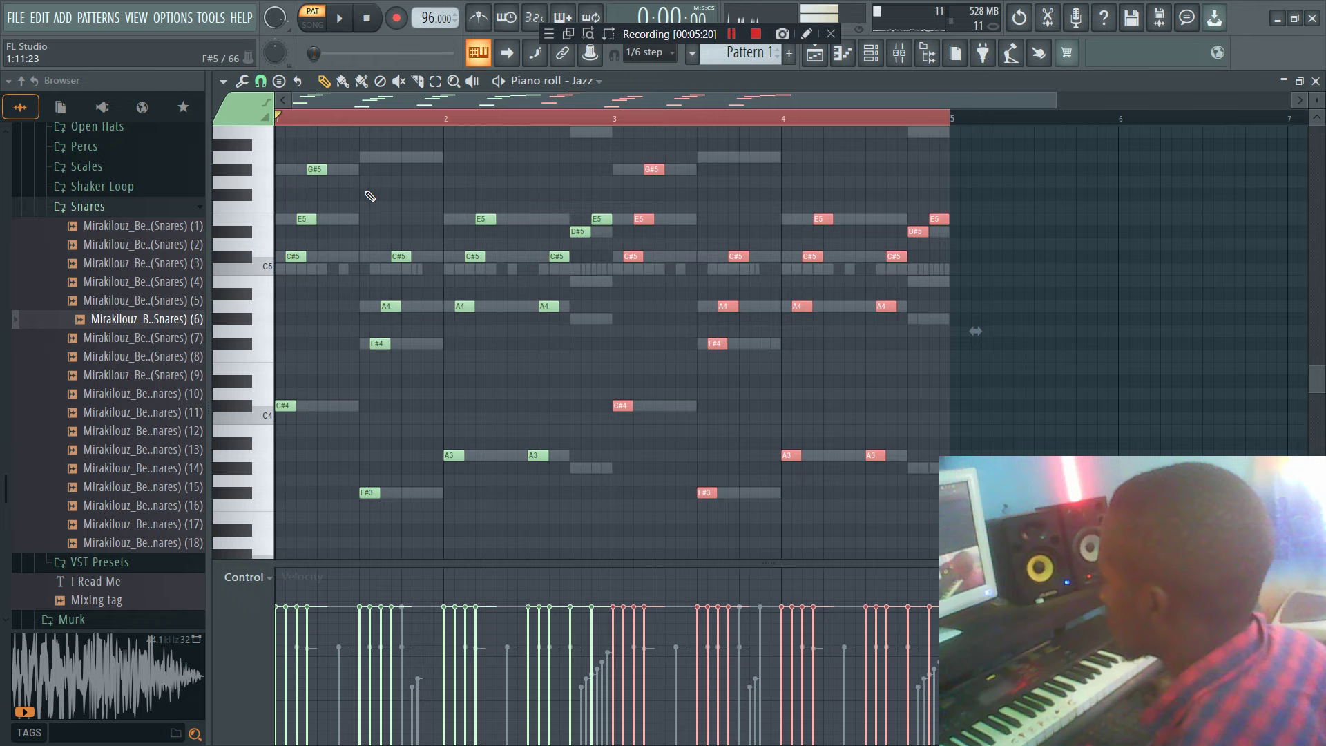
Step: Add two-step Jazz notes on step 7: G#5 in bars 1 and 3, and E5 in bar 2
{"action": "left_click", "coordinate": [346, 170]}
{"action": "key", "text": "space"}
{"action": "key", "text": "space"}
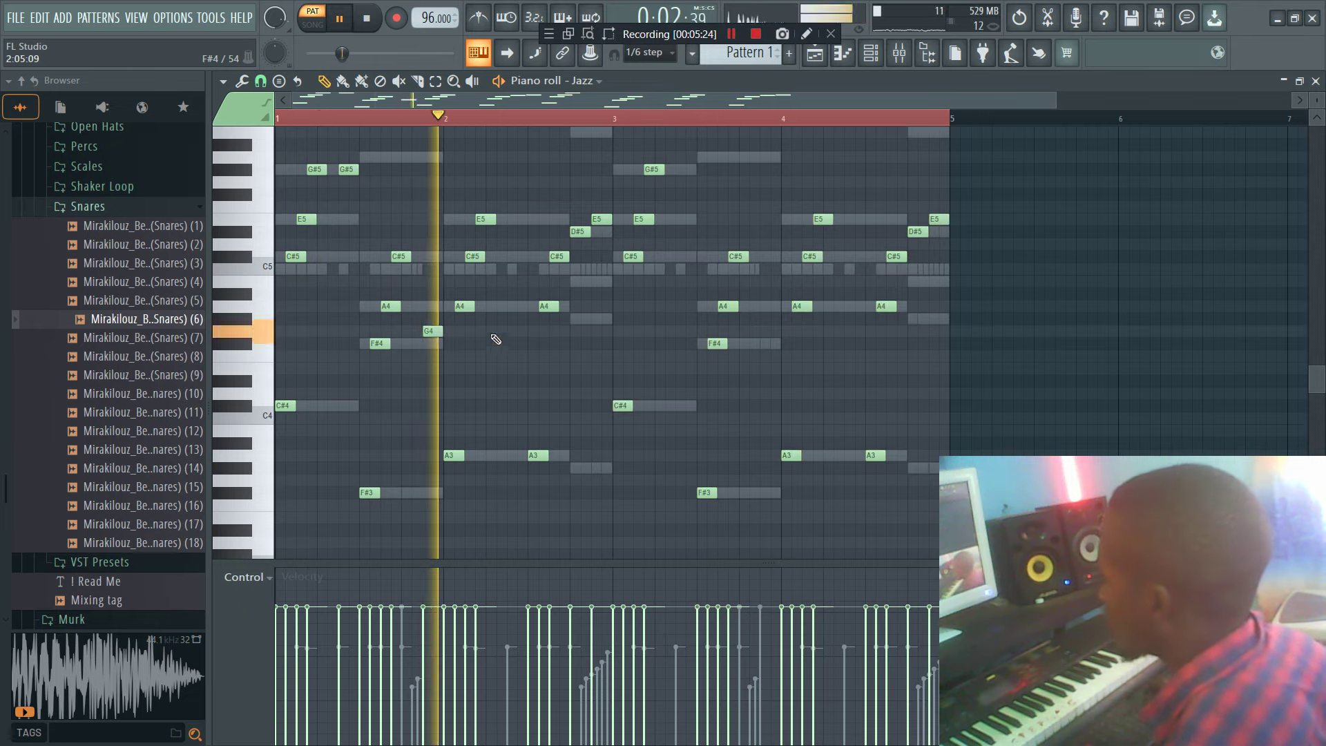
{"action": "key", "text": "space"}
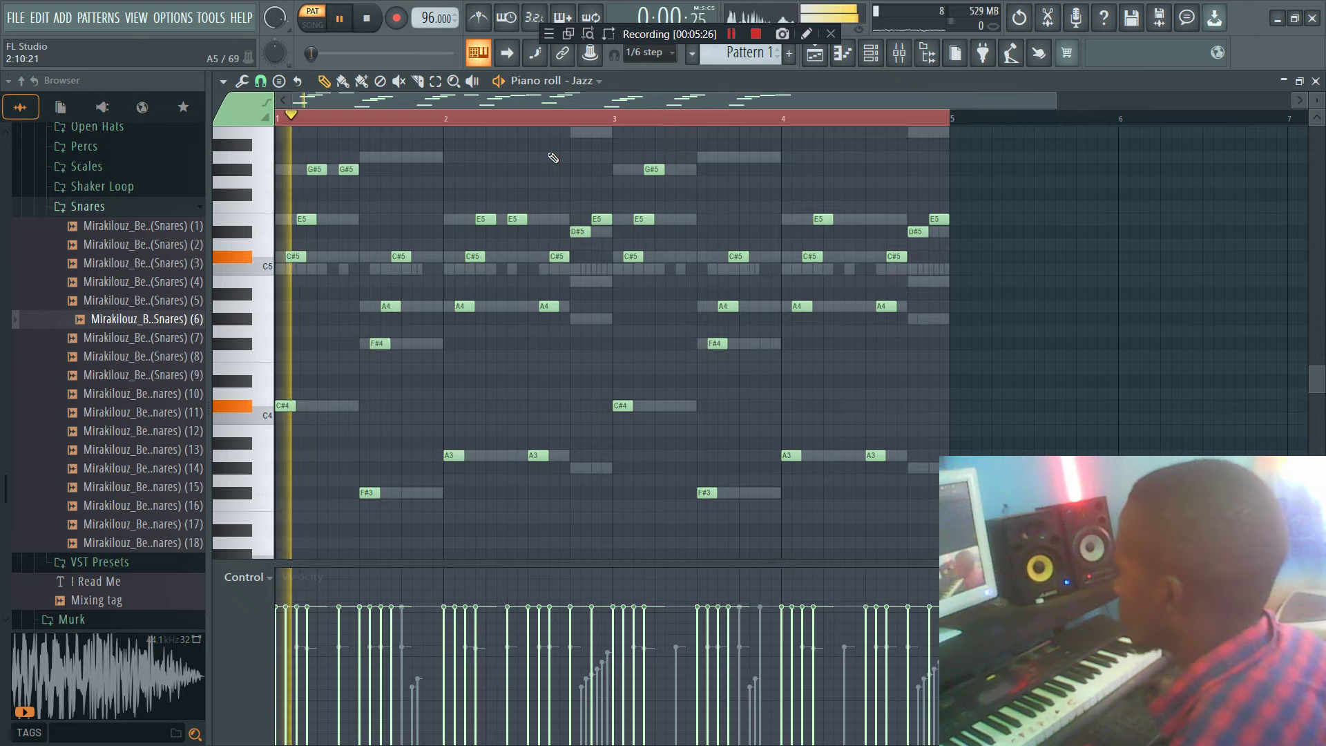
{"action": "left_click", "coordinate": [684, 169]}
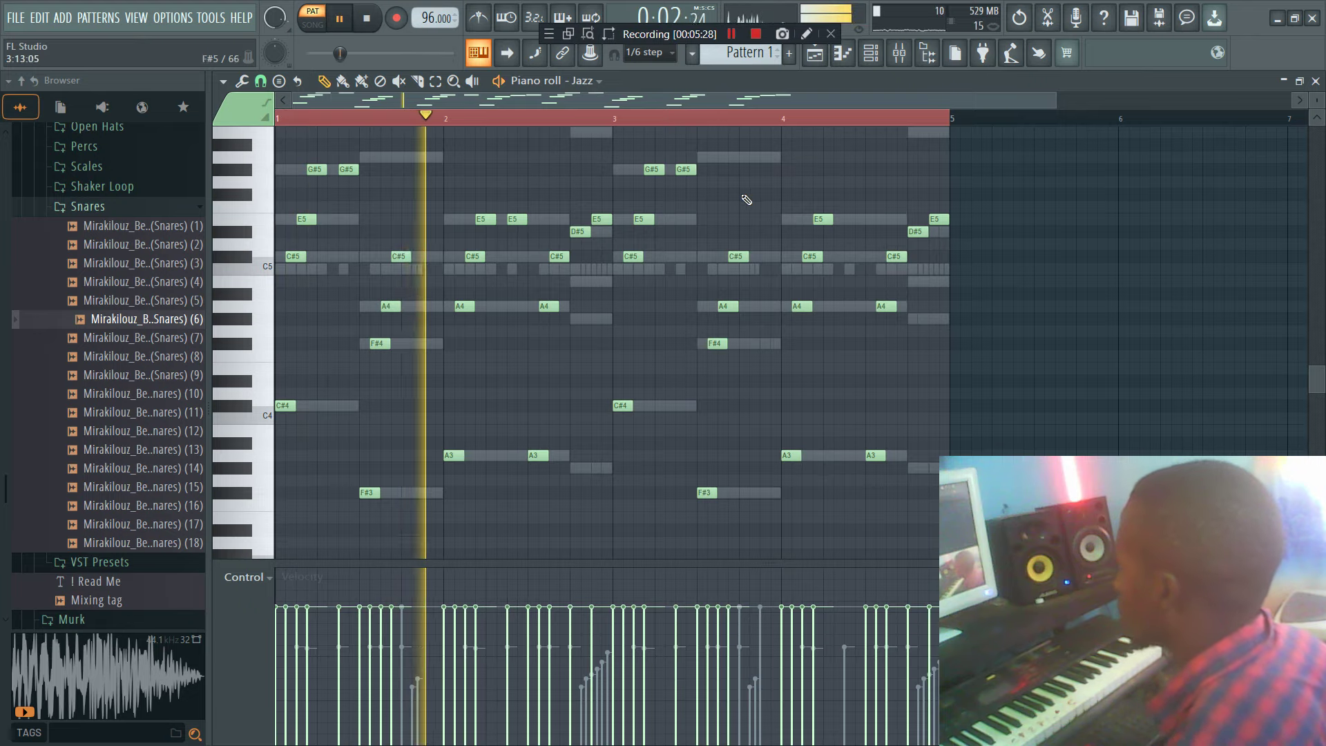
Step: Lower the Jazz E5 on step 15 of bar 2 to H4 and play the pattern from around the middle of that bar
{"action": "scroll", "coordinate": [747, 199], "scroll_direction": "up", "scroll_amount": 1}
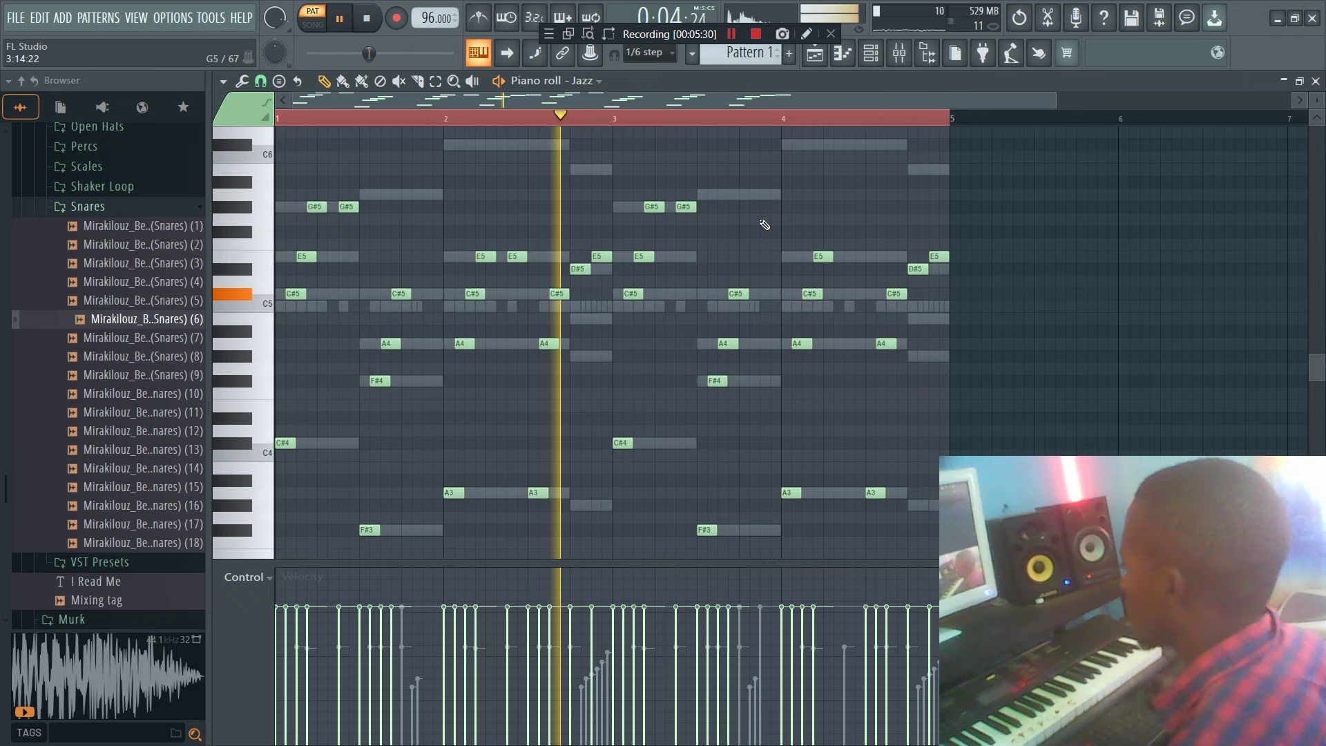
{"action": "key", "text": "space"}
{"action": "left_click", "coordinate": [532, 121]}
{"action": "key", "text": "space"}
{"action": "mouse_move", "coordinate": [601, 256]}
{"action": "left_mouse_down"}
{"action": "mouse_move", "coordinate": [601, 170]}
{"action": "mouse_move", "coordinate": [601, 326]}
{"action": "left_mouse_up"}
{"action": "key", "text": "space"}
{"action": "key", "text": "space"}
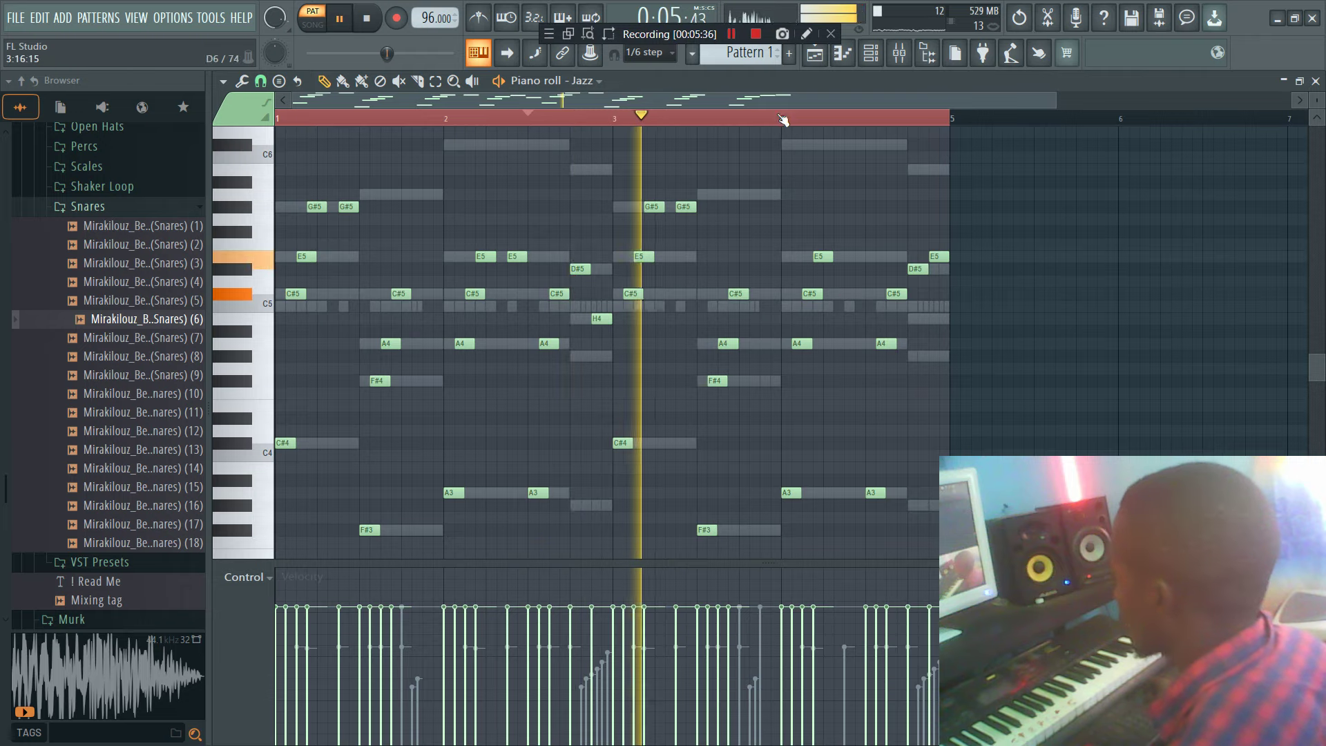
Step: Add two-step Jazz notes C#5 on step 15 of bar 3 and E5 on step 7 of bar 4
{"action": "left_click_drag", "start_coordinate": [822, 100], "coordinate": [858, 99]}
{"action": "left_click", "coordinate": [717, 294]}
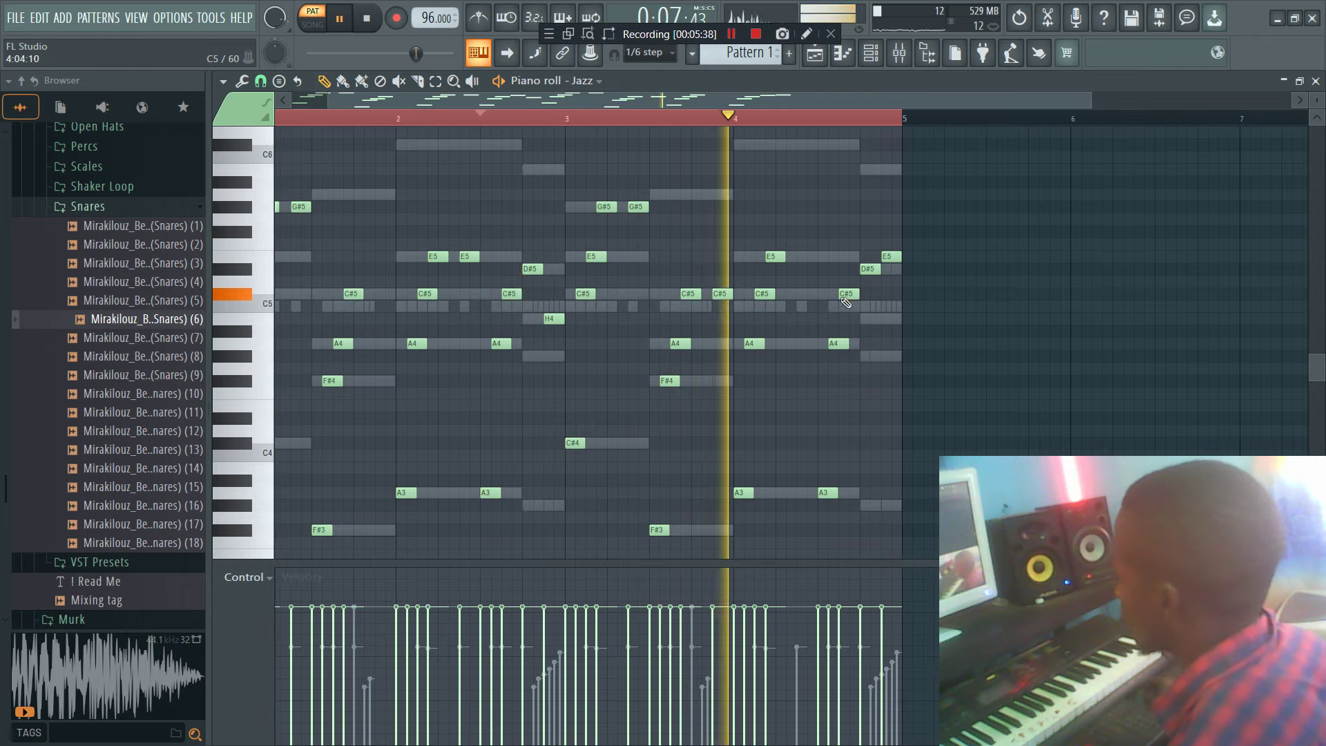
{"action": "left_click", "coordinate": [802, 257]}
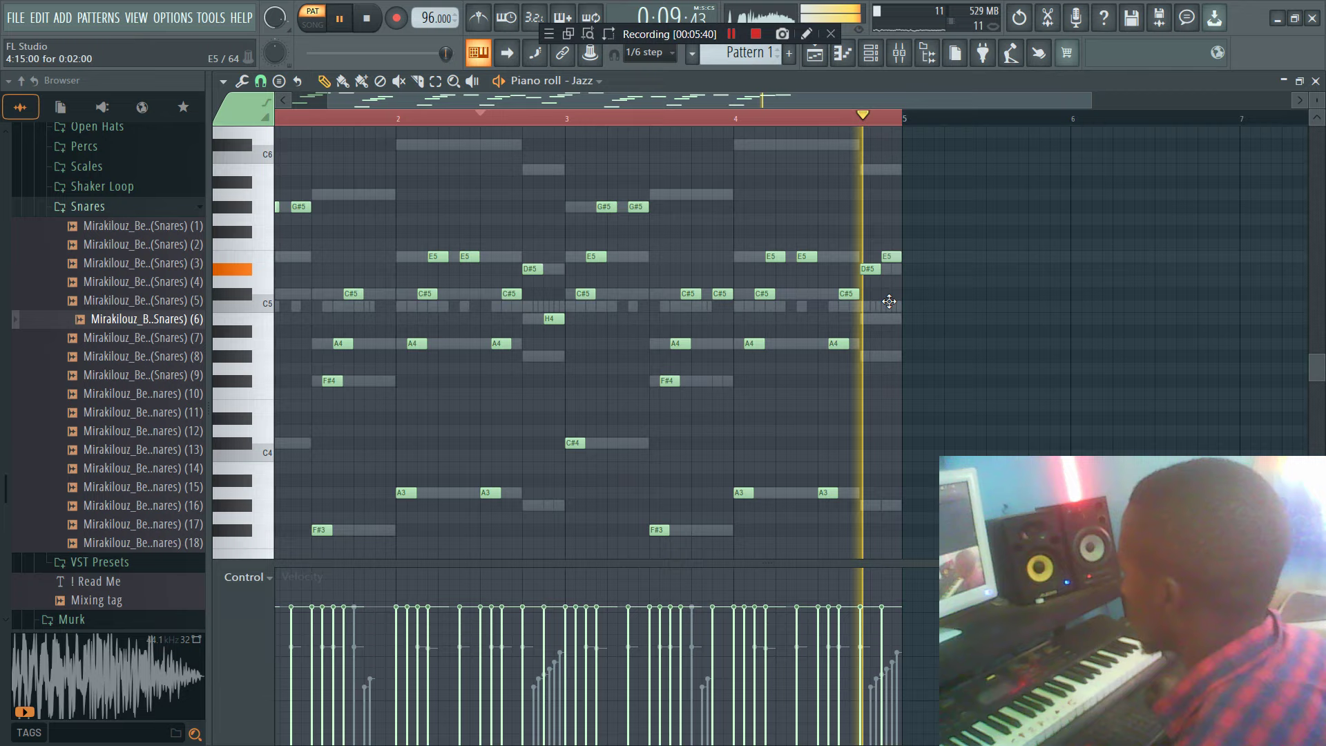
Step: Add high two-step Jazz notes: A5 on step 15 of bar 1 and C#6 on step 11 of bar 2
{"action": "left_click", "coordinate": [871, 53]}
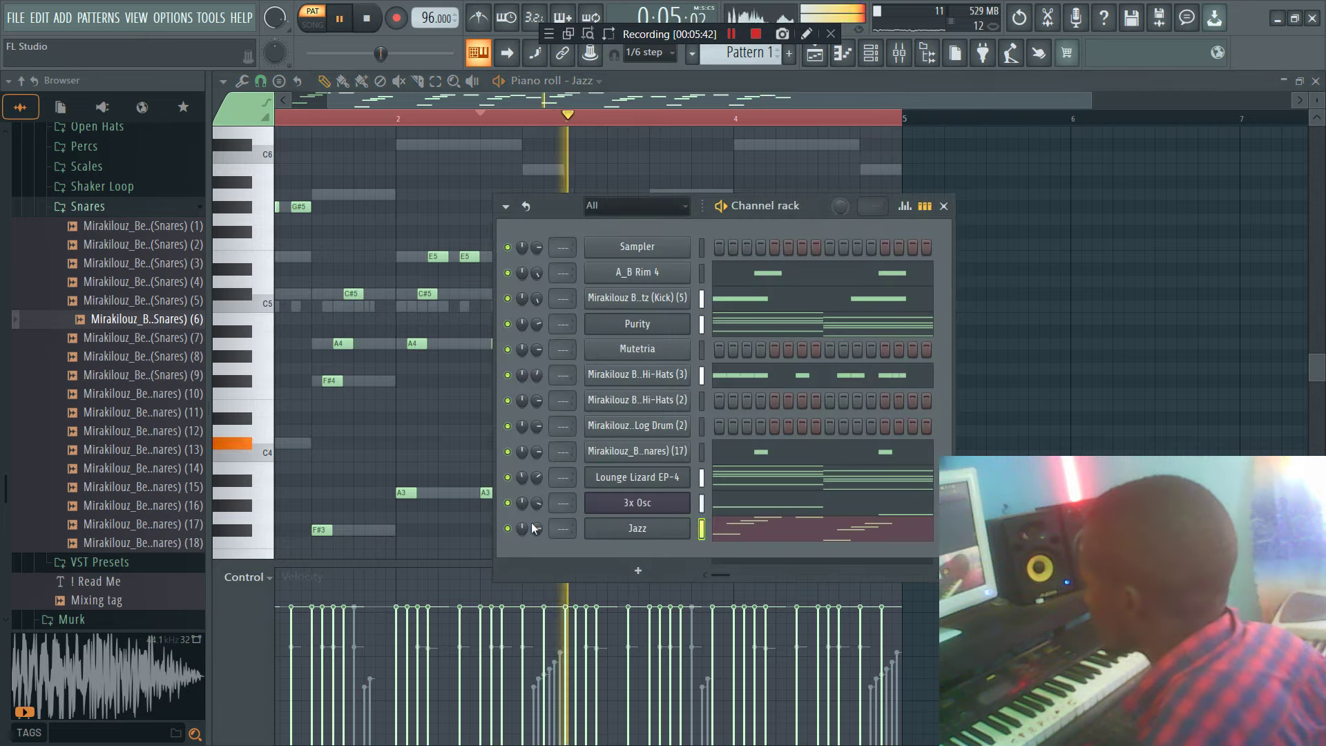
{"action": "left_click", "coordinate": [755, 533]}
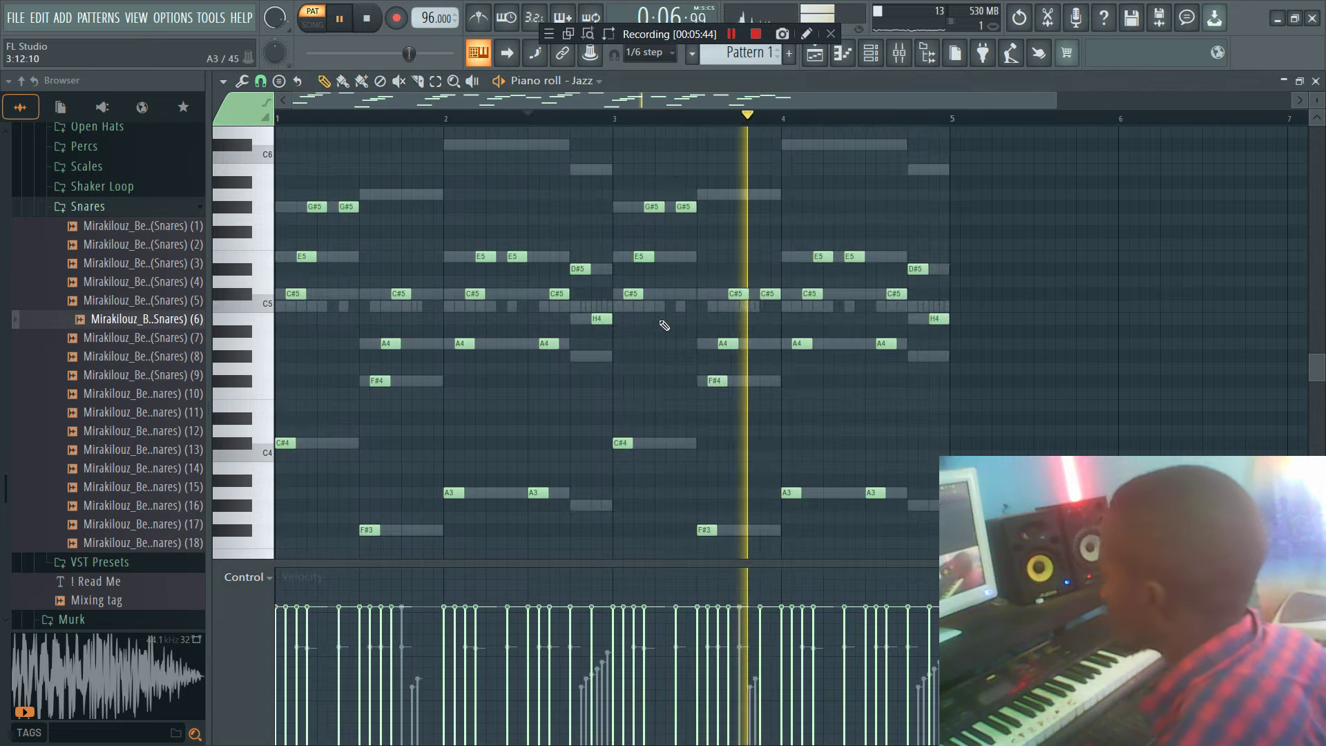
{"action": "left_click", "coordinate": [872, 295]}
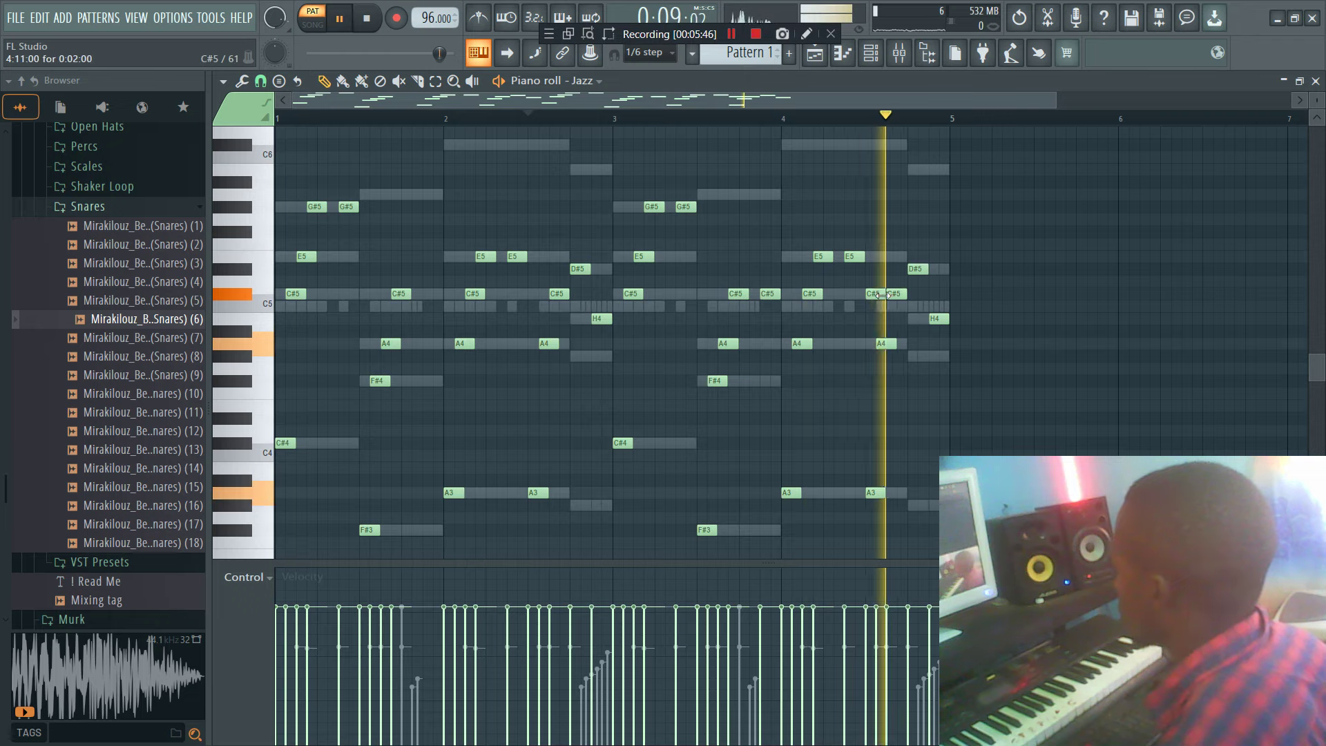
{"action": "right_click", "coordinate": [875, 296]}
{"action": "left_click", "coordinate": [429, 195]}
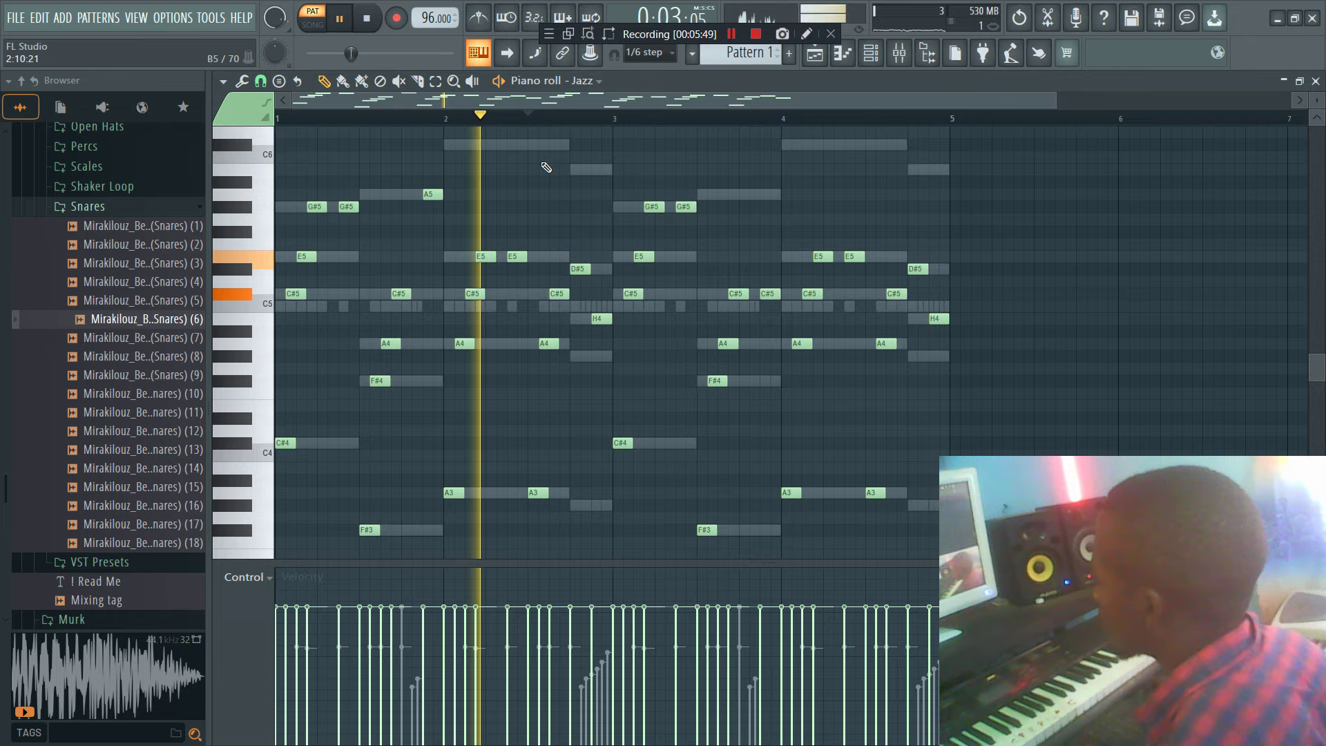
{"action": "left_click", "coordinate": [553, 145]}
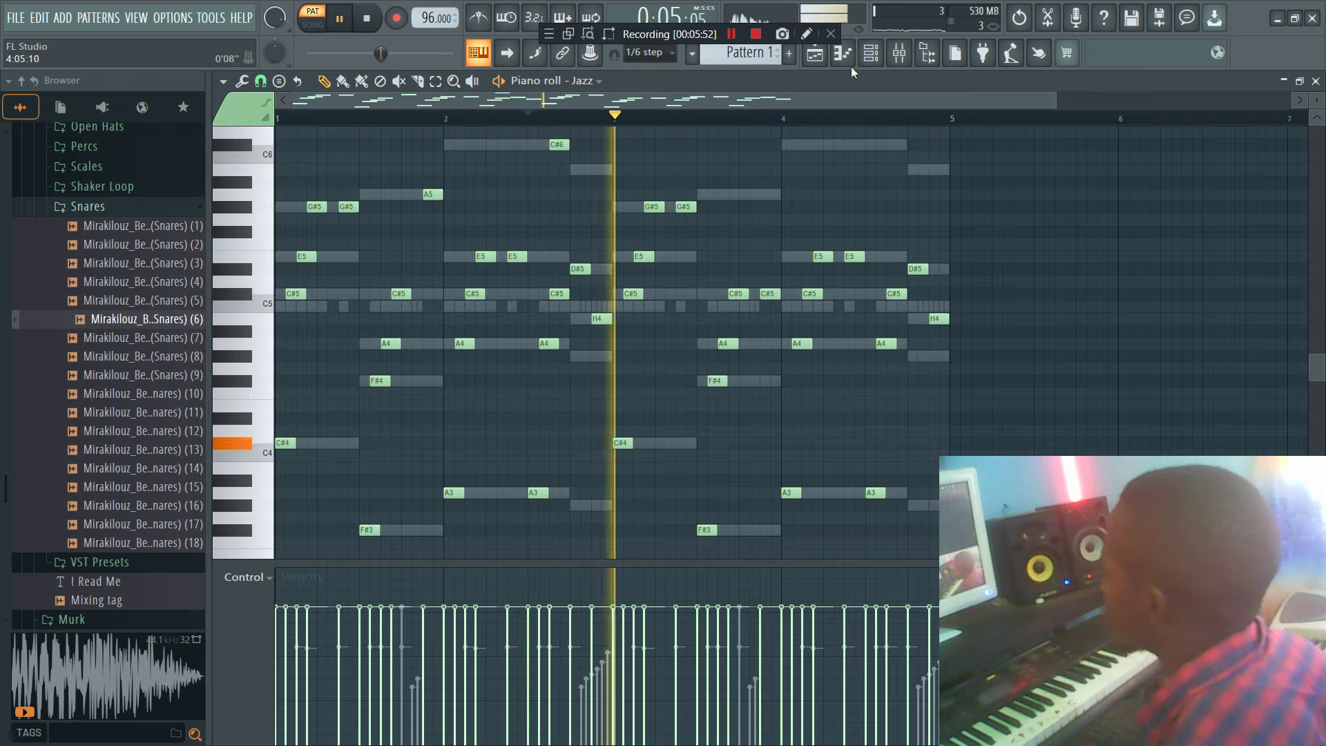
Step: Load RC-20 Retro Color into effect slot 2 of the Jazz mixer track
{"action": "key", "text": "F6"}
{"action": "key", "text": "F9"}
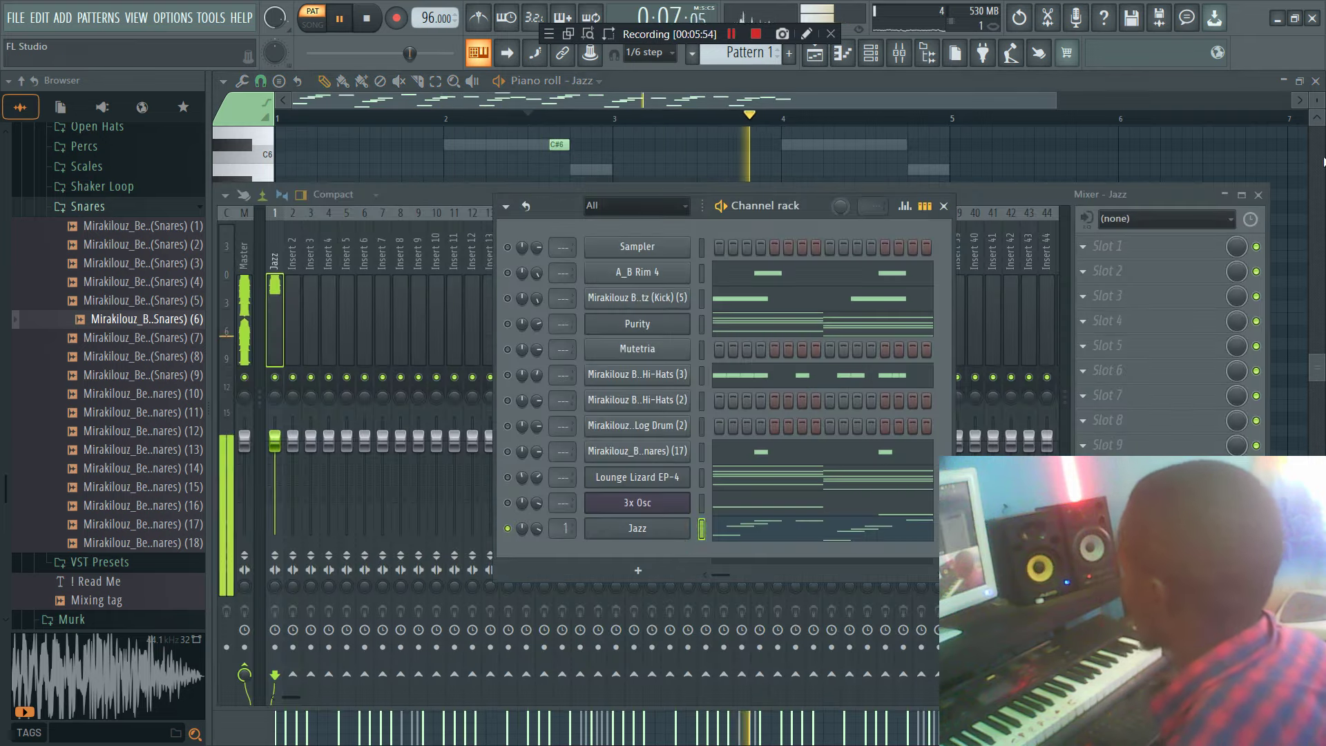
{"action": "left_click", "coordinate": [1107, 271]}
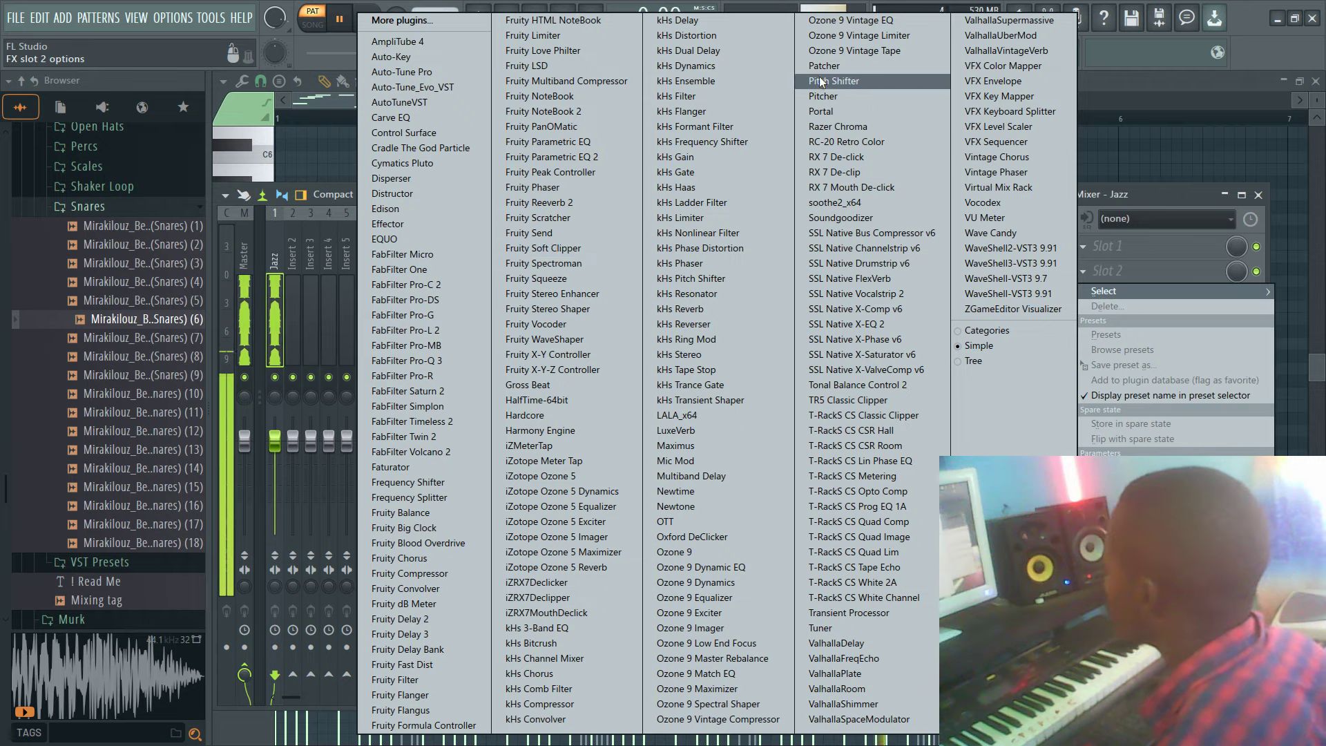
{"action": "left_click", "coordinate": [848, 142]}
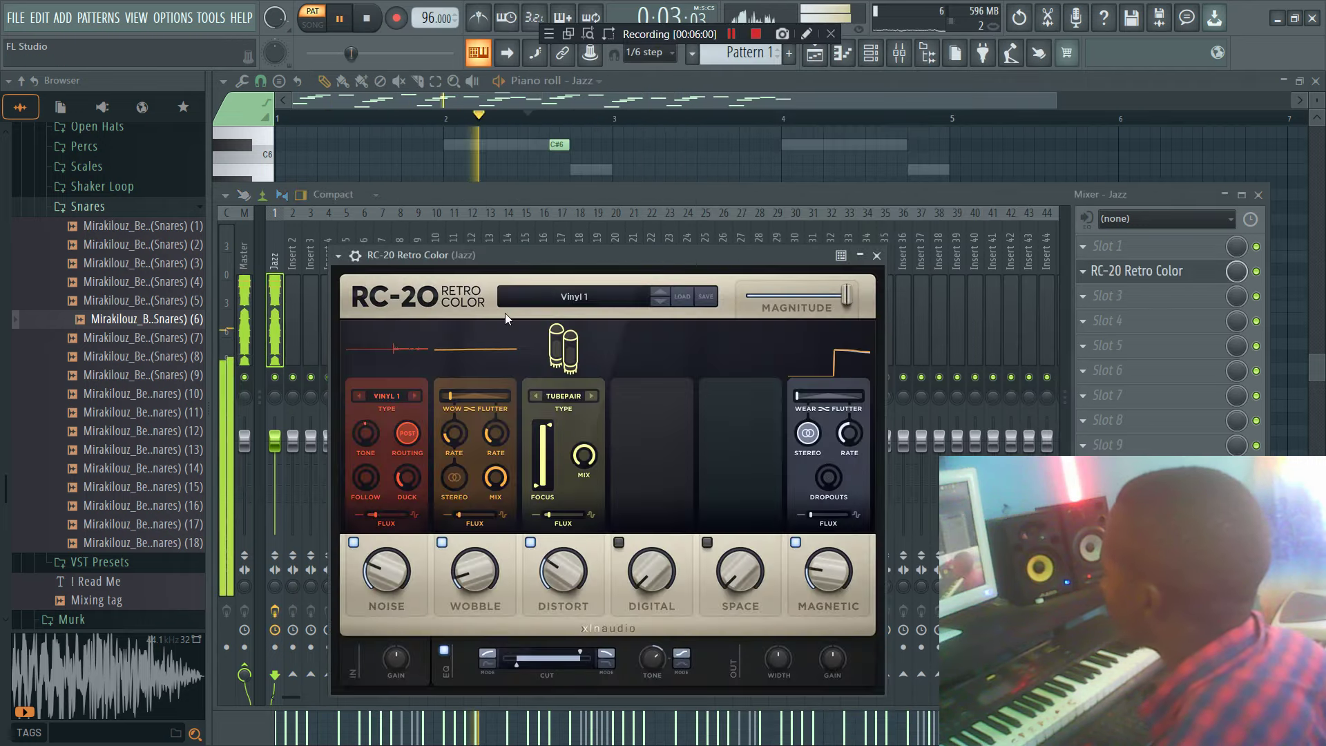
Step: Load RC-20's Flux Space preset, set Space to 42% and Magnetic to 16%, and switch on the Wobble, Distort and Digital modules
{"action": "left_click", "coordinate": [558, 301]}
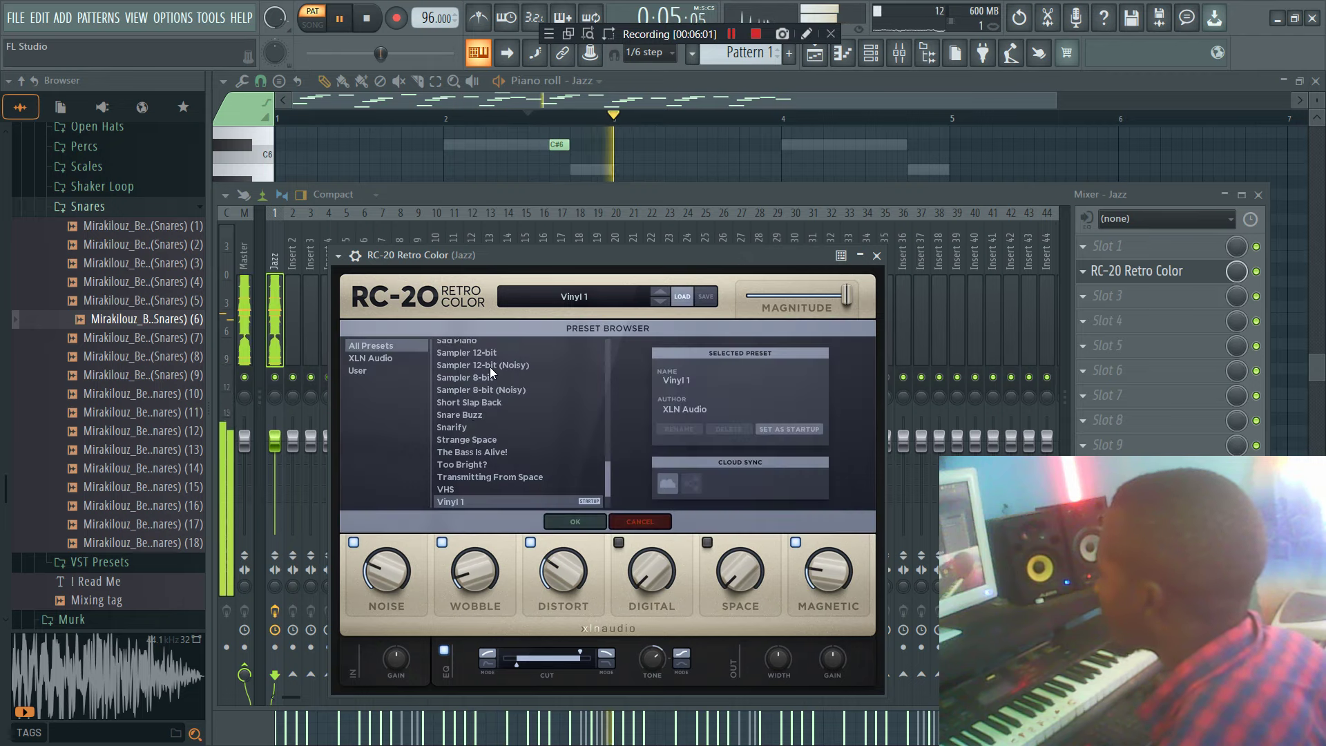
{"action": "scroll", "coordinate": [489, 373], "scroll_direction": "down", "scroll_amount": 2}
{"action": "scroll", "coordinate": [473, 393], "scroll_direction": "up", "scroll_amount": 4}
{"action": "scroll", "coordinate": [461, 379], "scroll_direction": "up", "scroll_amount": 6}
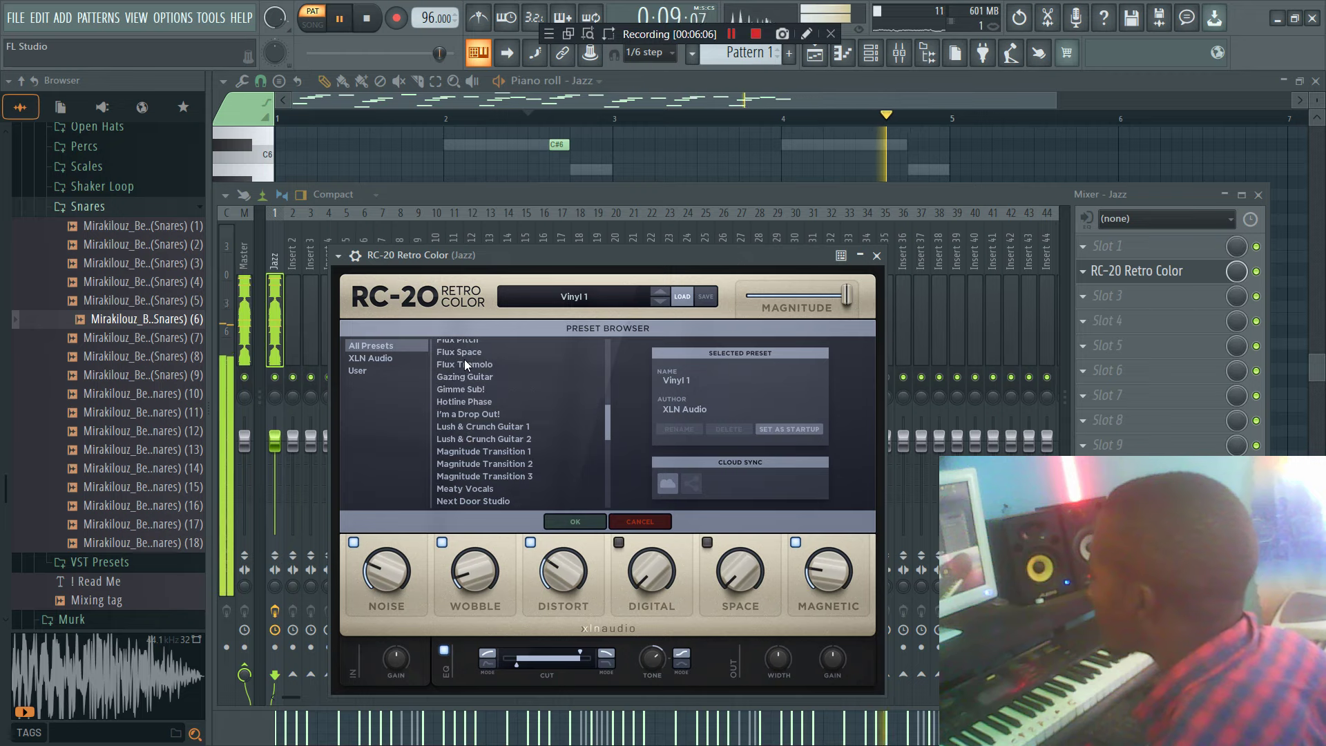
{"action": "left_click", "coordinate": [464, 353]}
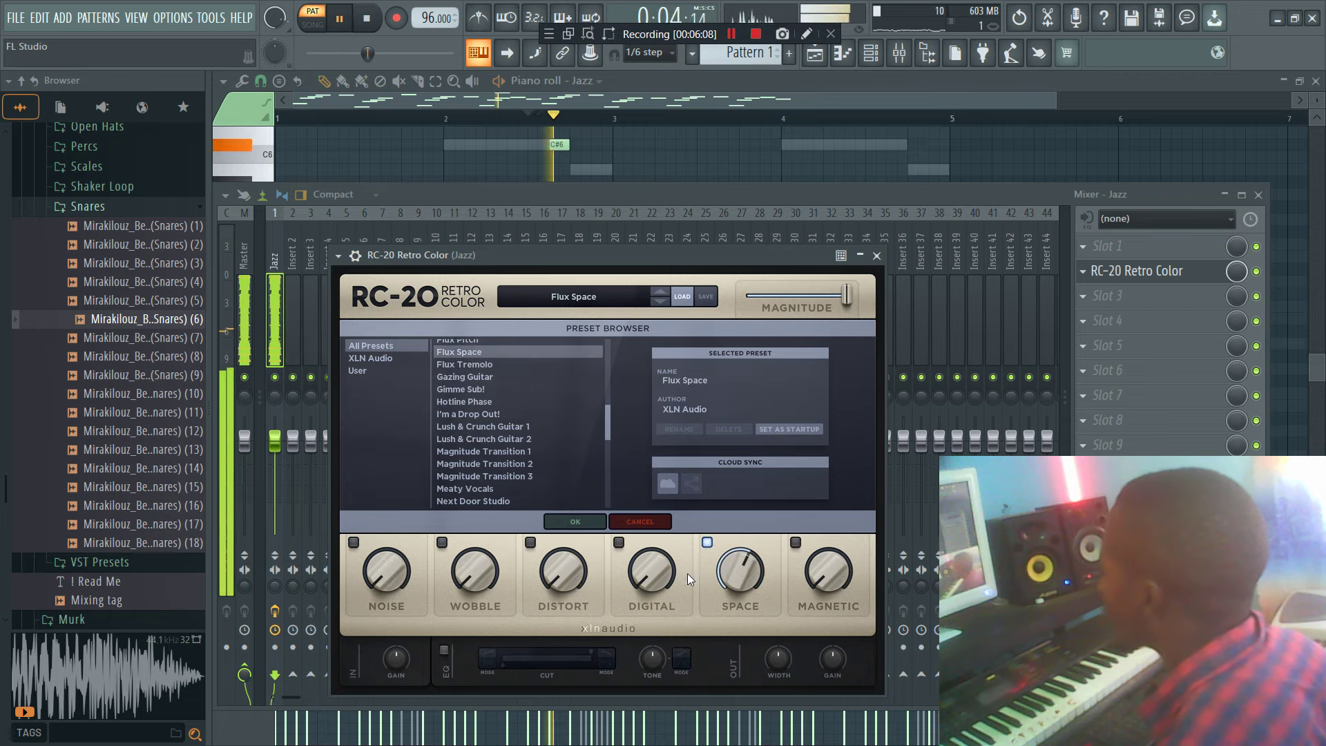
{"action": "left_click_drag", "start_coordinate": [732, 572], "coordinate": [719, 609]}
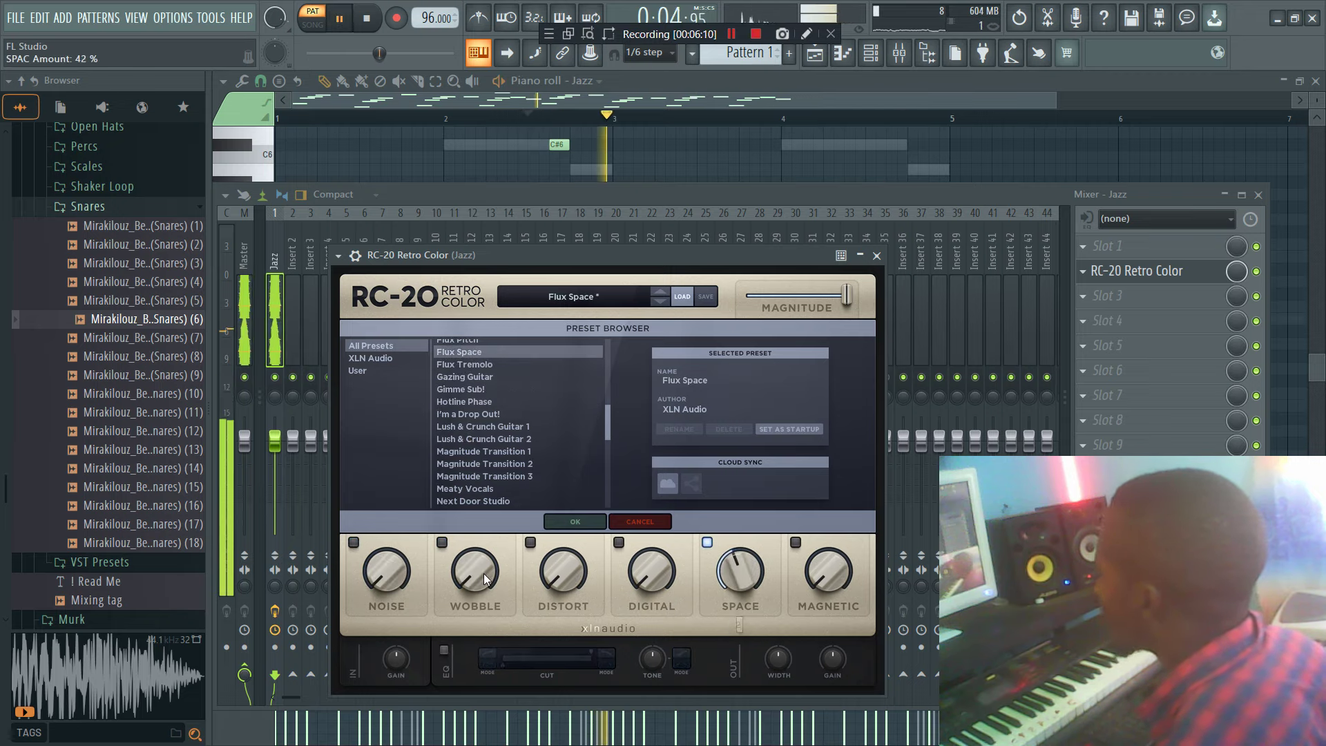
{"action": "left_click", "coordinate": [567, 578]}
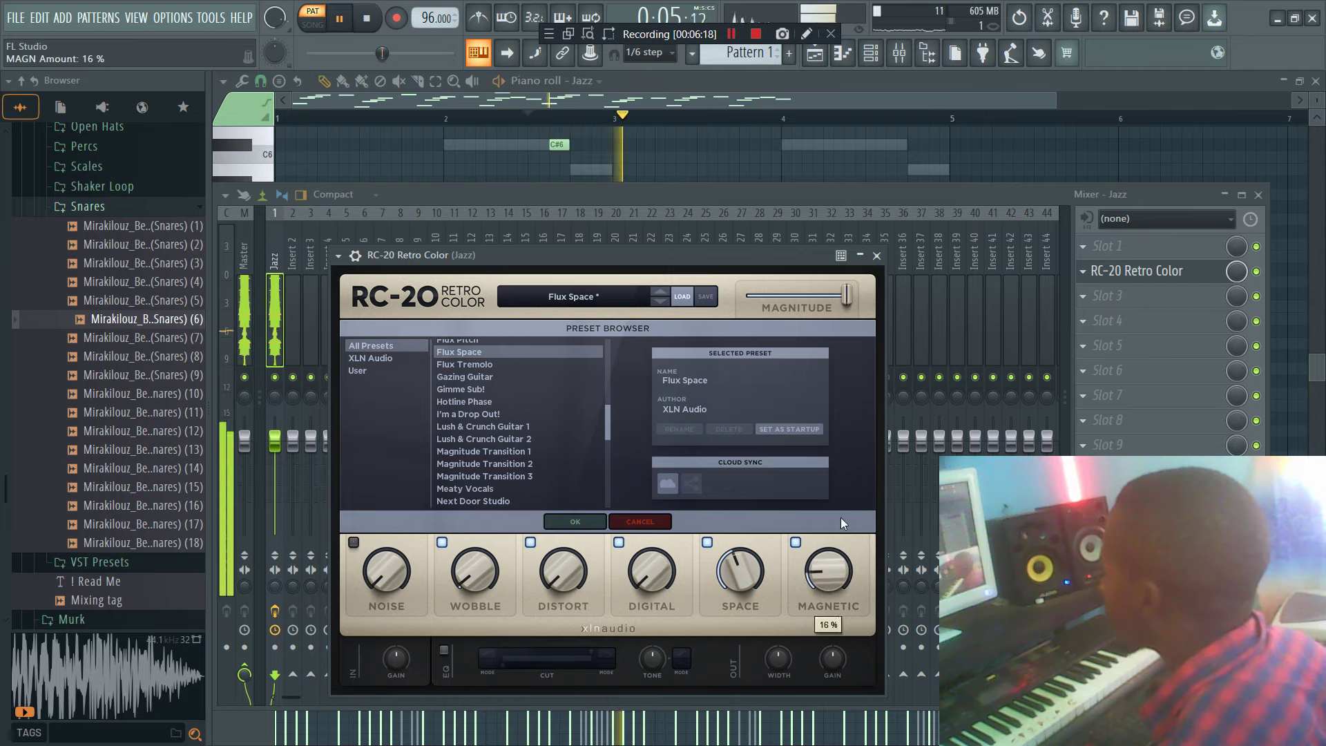
Step: Add Fruity Parametric EQ 2 in Jazz's slot 1 with a low cut and slightly raised highs, and move RC-20 Retro Color to slot 4
{"action": "left_click", "coordinate": [1083, 248]}
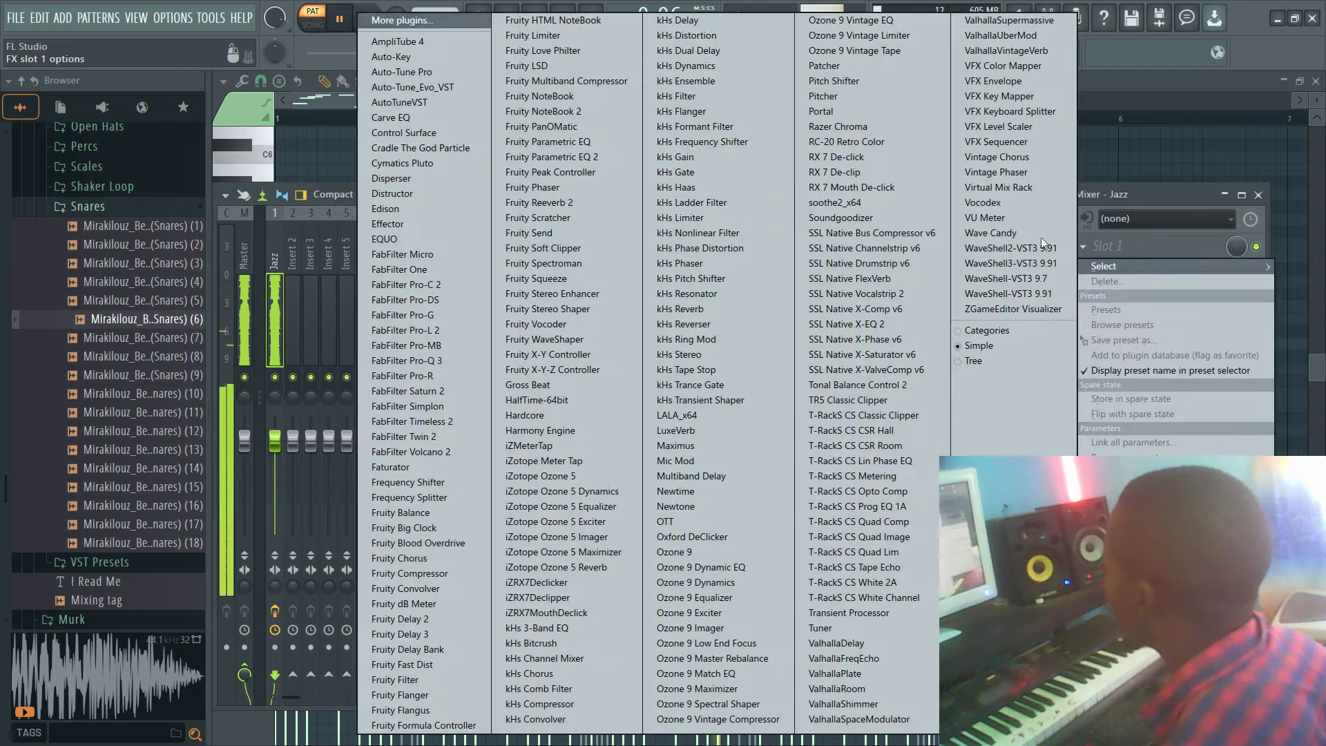
{"action": "left_click", "coordinate": [575, 157]}
{"action": "left_click_drag", "start_coordinate": [391, 382], "coordinate": [420, 480]}
{"action": "left_click_drag", "start_coordinate": [484, 378], "coordinate": [486, 384]}
{"action": "left_click_drag", "start_coordinate": [579, 378], "coordinate": [637, 363]}
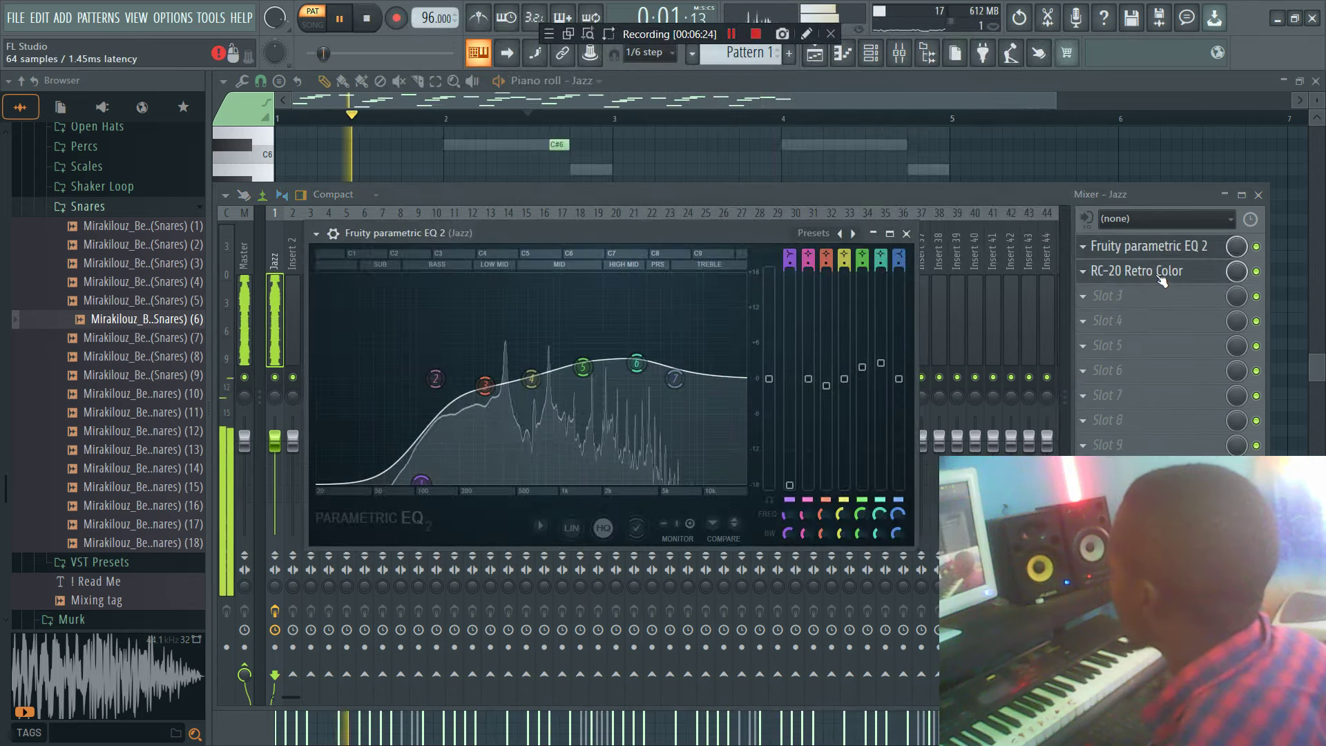
{"action": "left_click_drag", "start_coordinate": [1162, 276], "coordinate": [1162, 322]}
Step: Unmute all channels in the channel rack so the full beat plays with the Jazz guitar
{"action": "key", "text": "F6"}
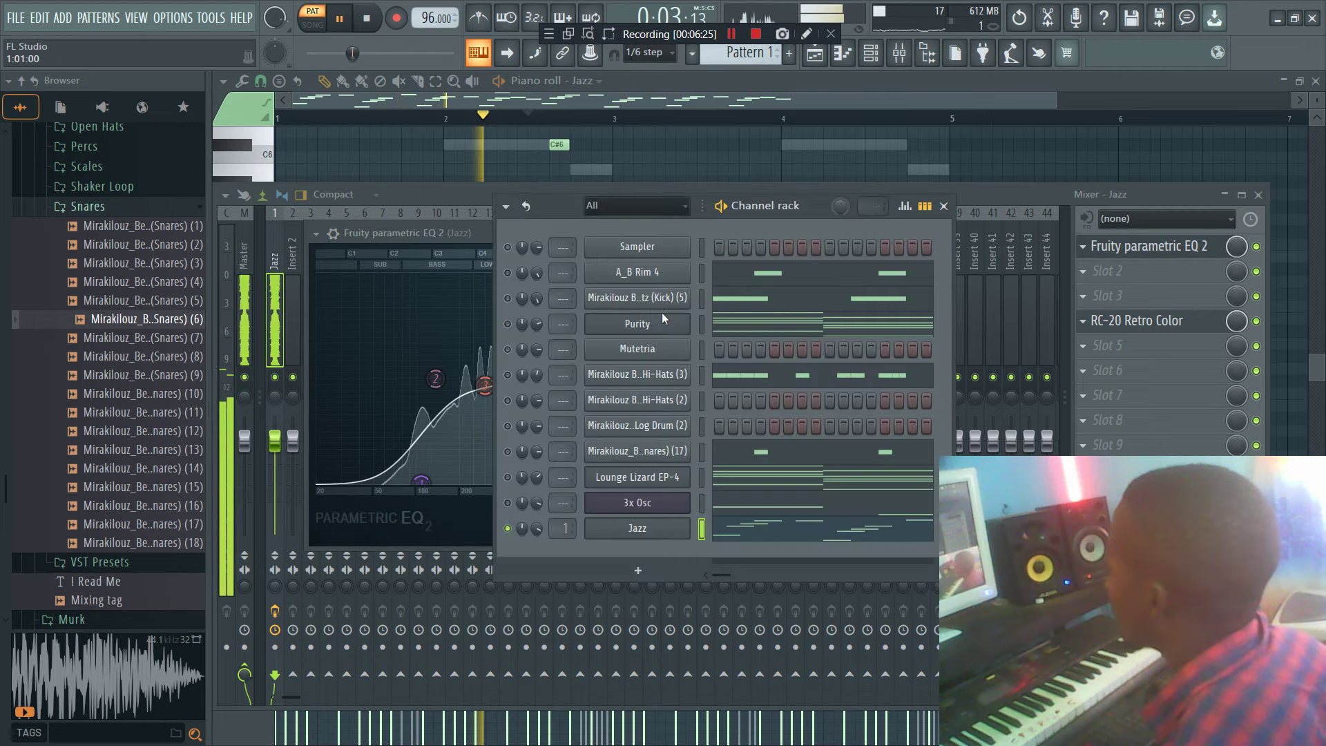
{"action": "left_click", "coordinate": [508, 324]}
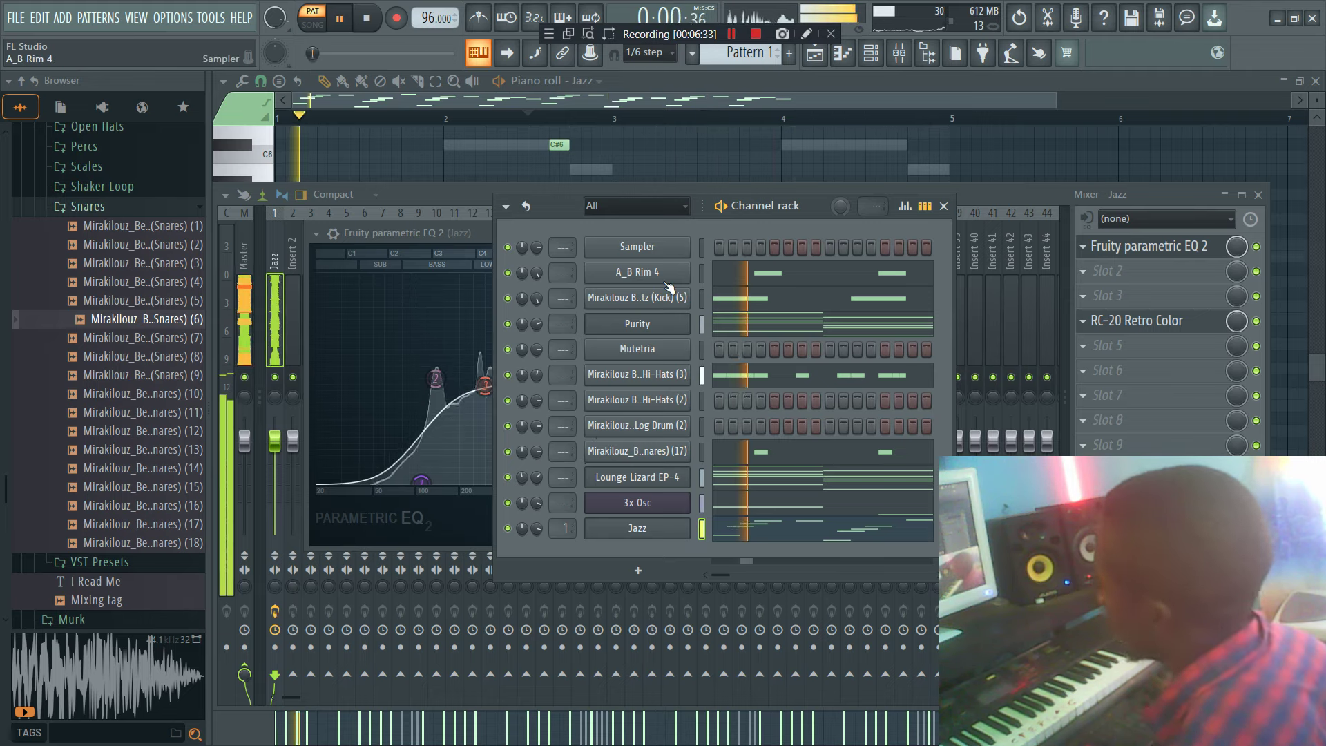
Step: Find sample (2) in the VOCAL ONE SHOT KIT [OVERDOSE] 2023 folder and place it at bar 1 of Playlist Track 3
{"action": "left_click", "coordinate": [88, 206]}
{"action": "scroll", "coordinate": [136, 364], "scroll_direction": "down", "scroll_amount": 12}
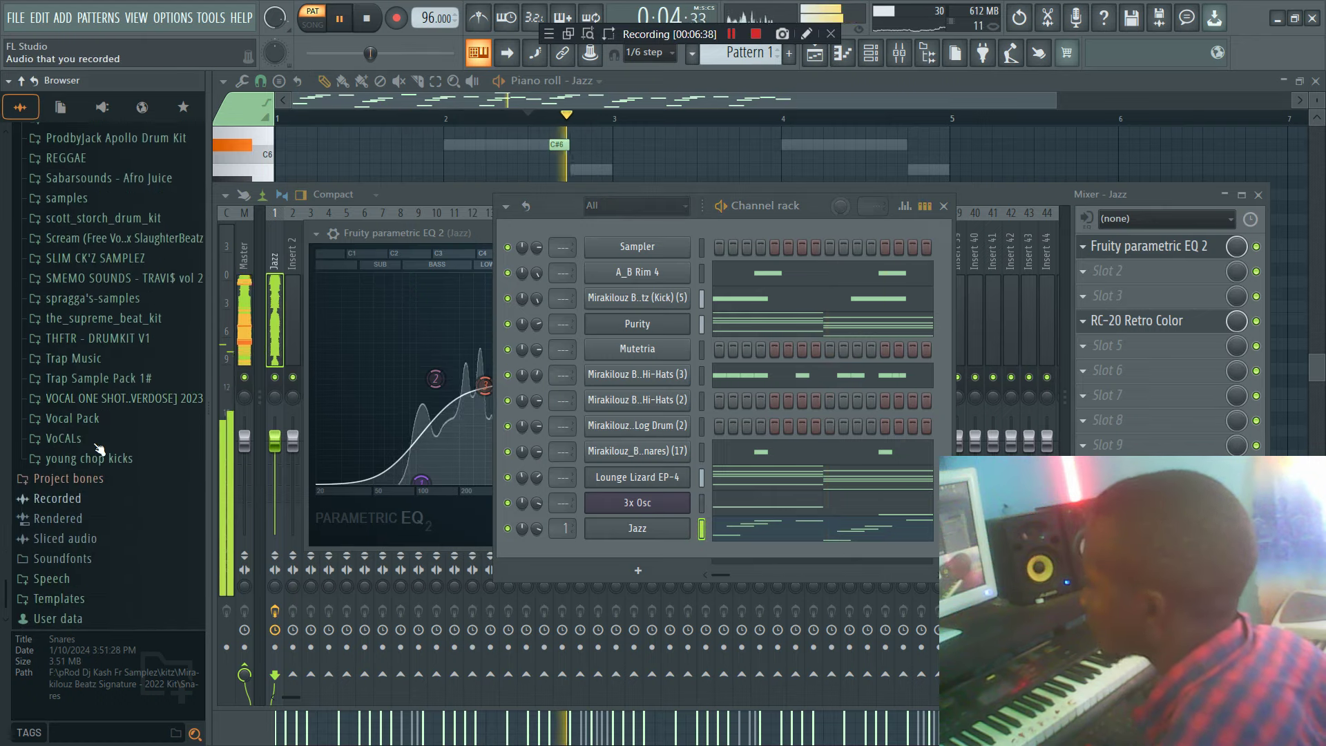
{"action": "left_click", "coordinate": [103, 398]}
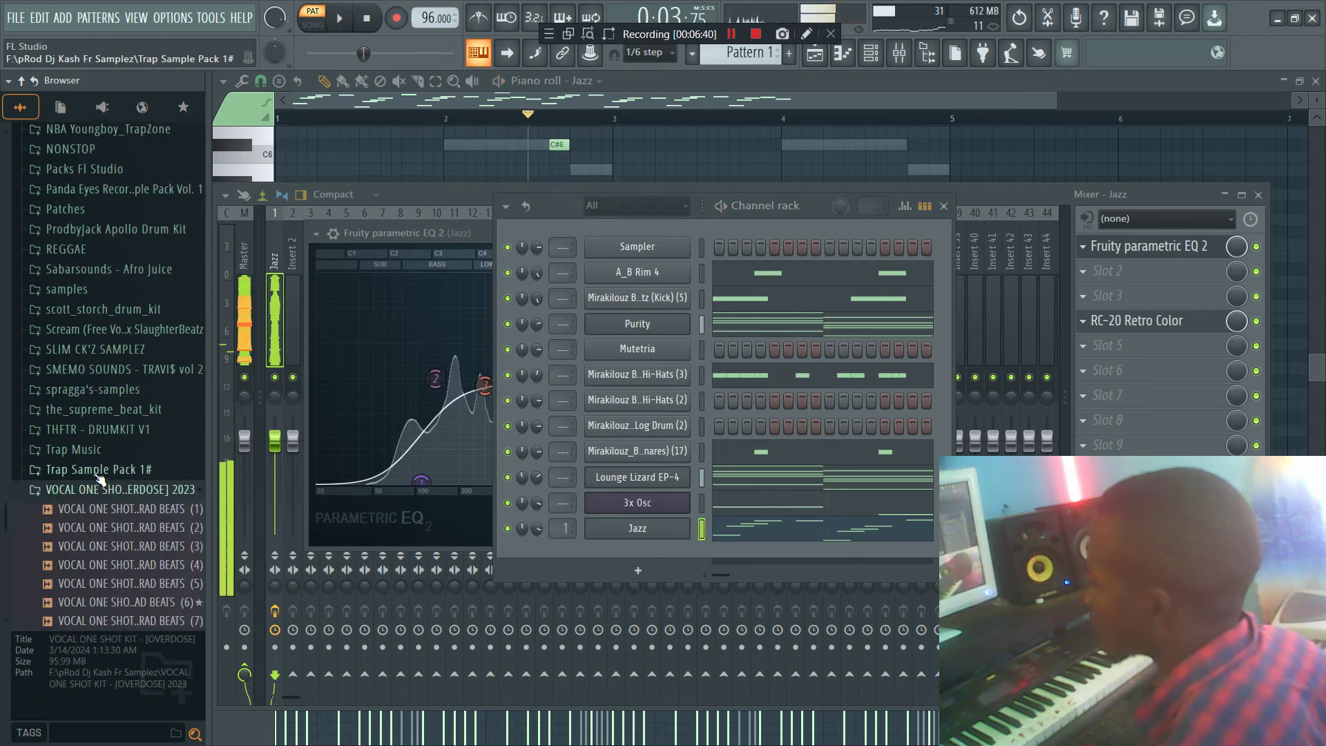
{"action": "left_click", "coordinate": [121, 547]}
{"action": "left_click", "coordinate": [135, 527]}
{"action": "key", "text": "space"}
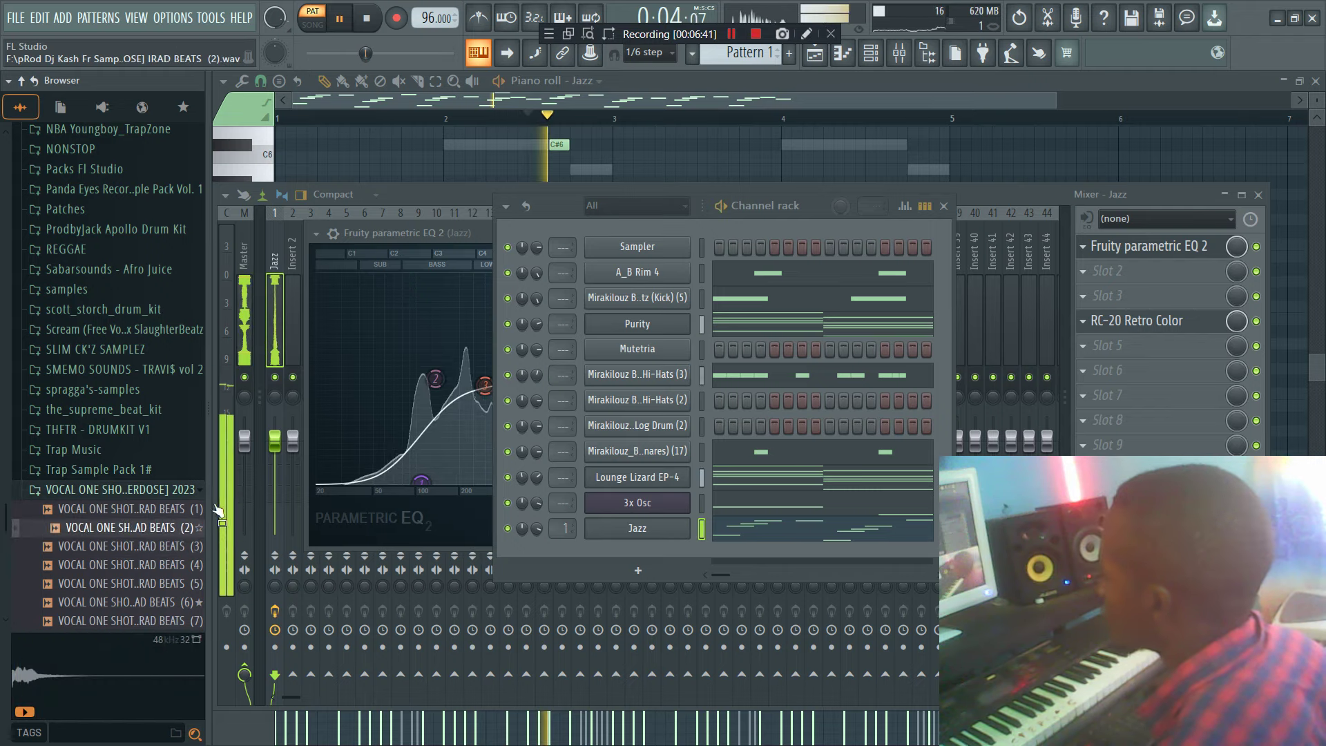
{"action": "left_click", "coordinate": [815, 55]}
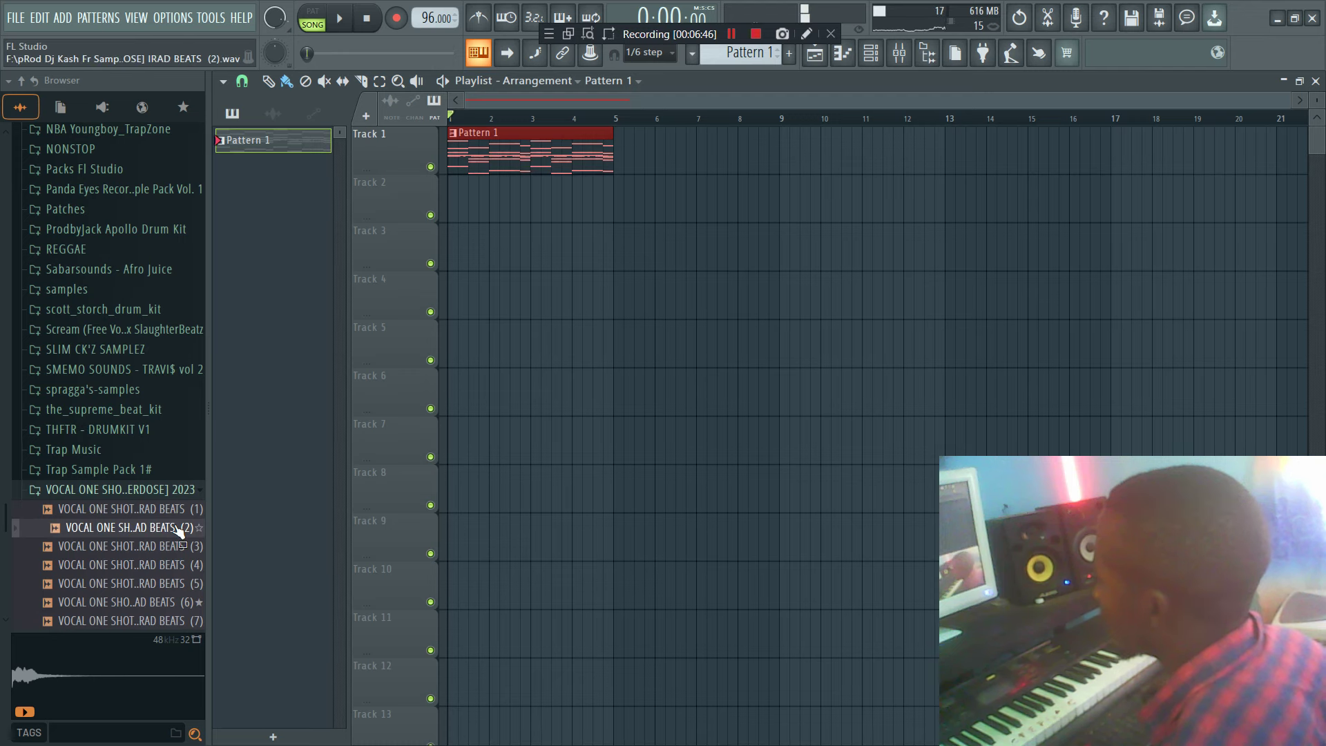
{"action": "left_click_drag", "start_coordinate": [462, 234], "coordinate": [453, 239]}
Step: Raise the vocal clip's time-stretching pitch slightly and play the song from the start
{"action": "double_click", "coordinate": [484, 243]}
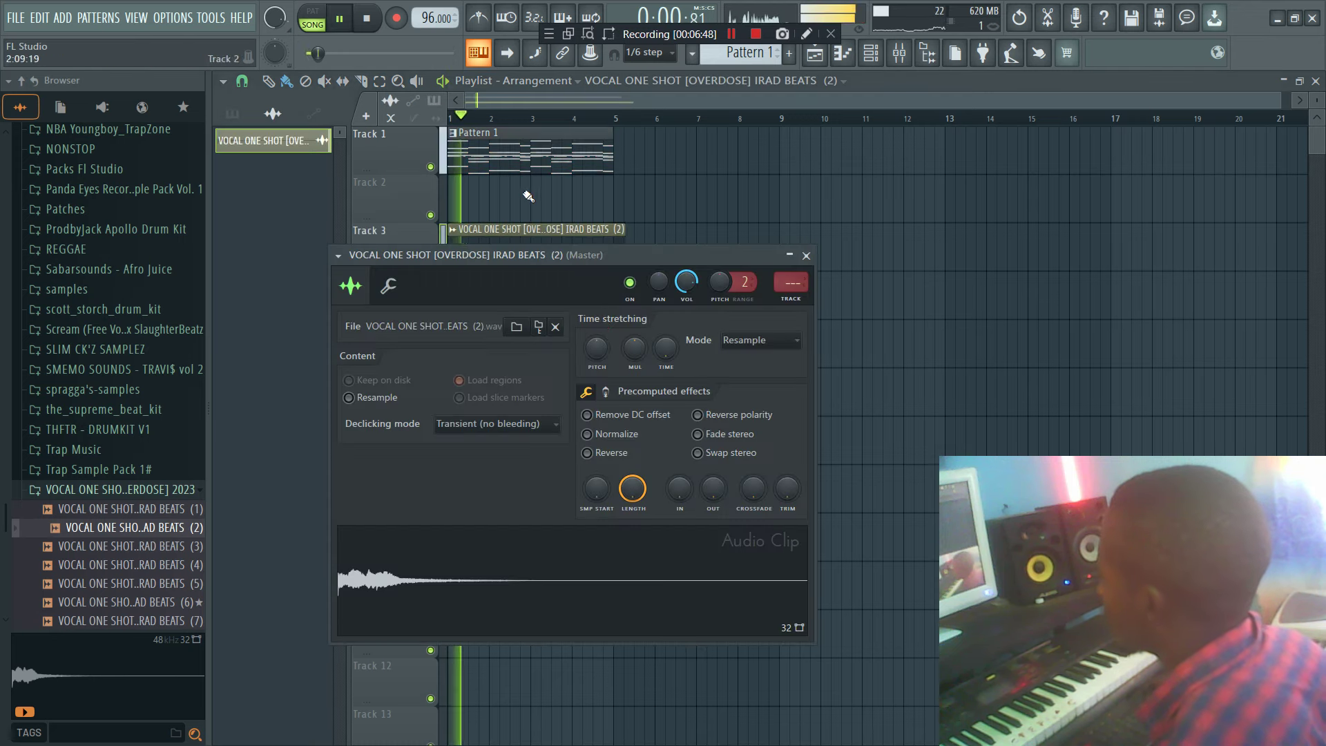
{"action": "left_click_drag", "start_coordinate": [598, 345], "coordinate": [598, 339]}
{"action": "key", "text": "space"}
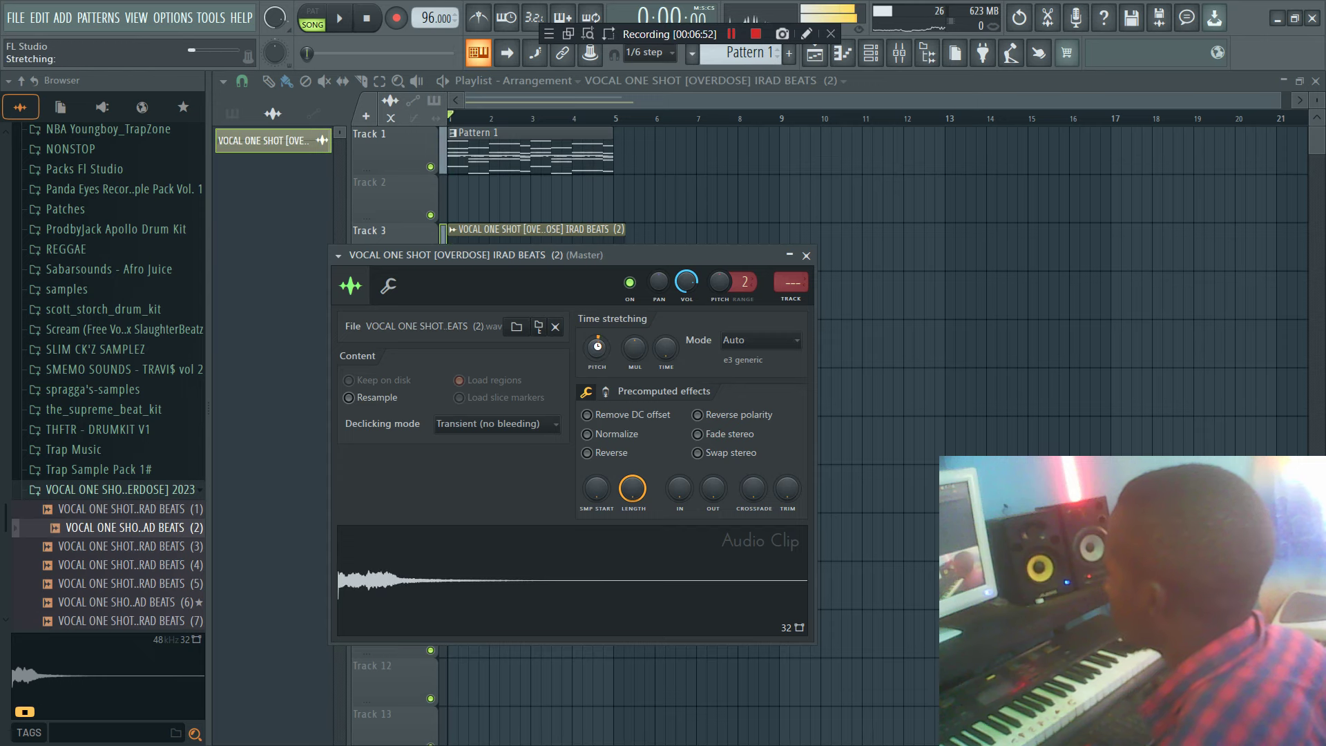
{"action": "key", "text": "space"}
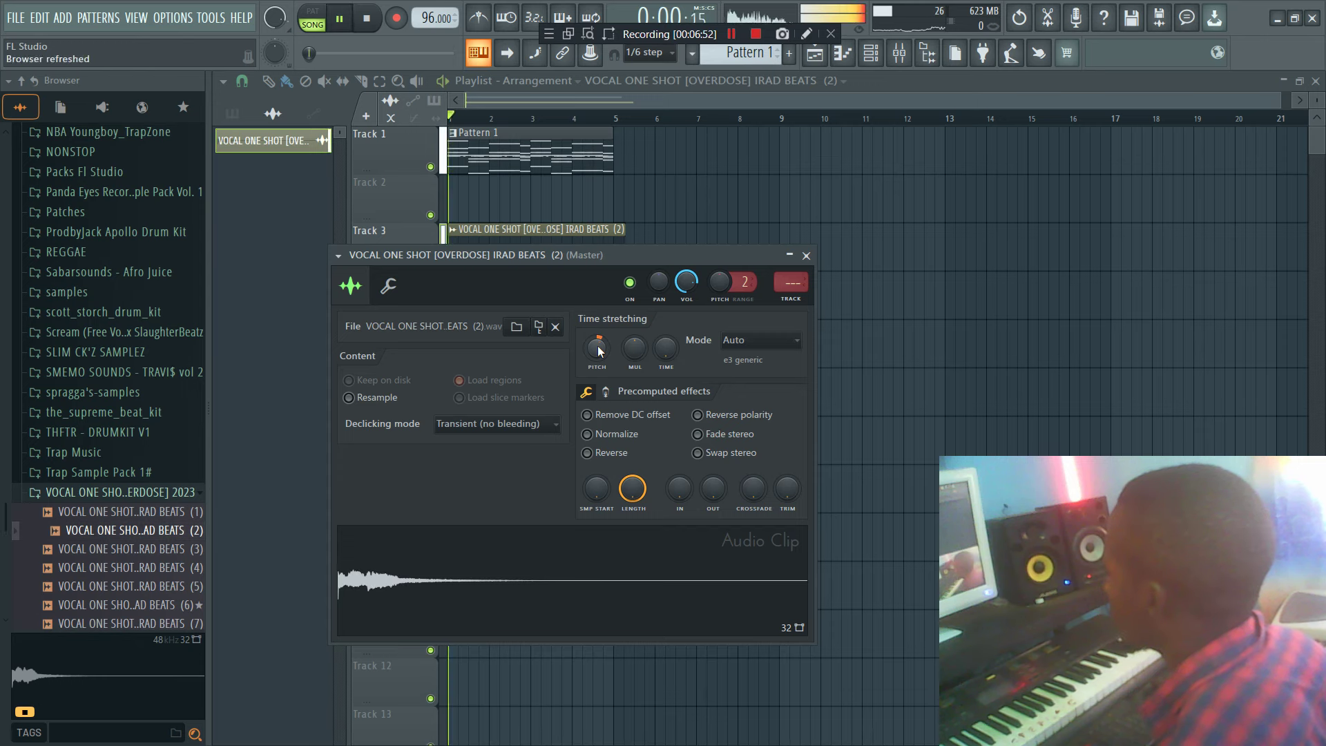
Step: Trim the vocal clip on Track 3 to two bars and duplicate it at bar 3
{"action": "left_click", "coordinate": [697, 204]}
{"action": "right_click", "coordinate": [695, 205]}
{"action": "left_click_drag", "start_coordinate": [624, 229], "coordinate": [601, 246]}
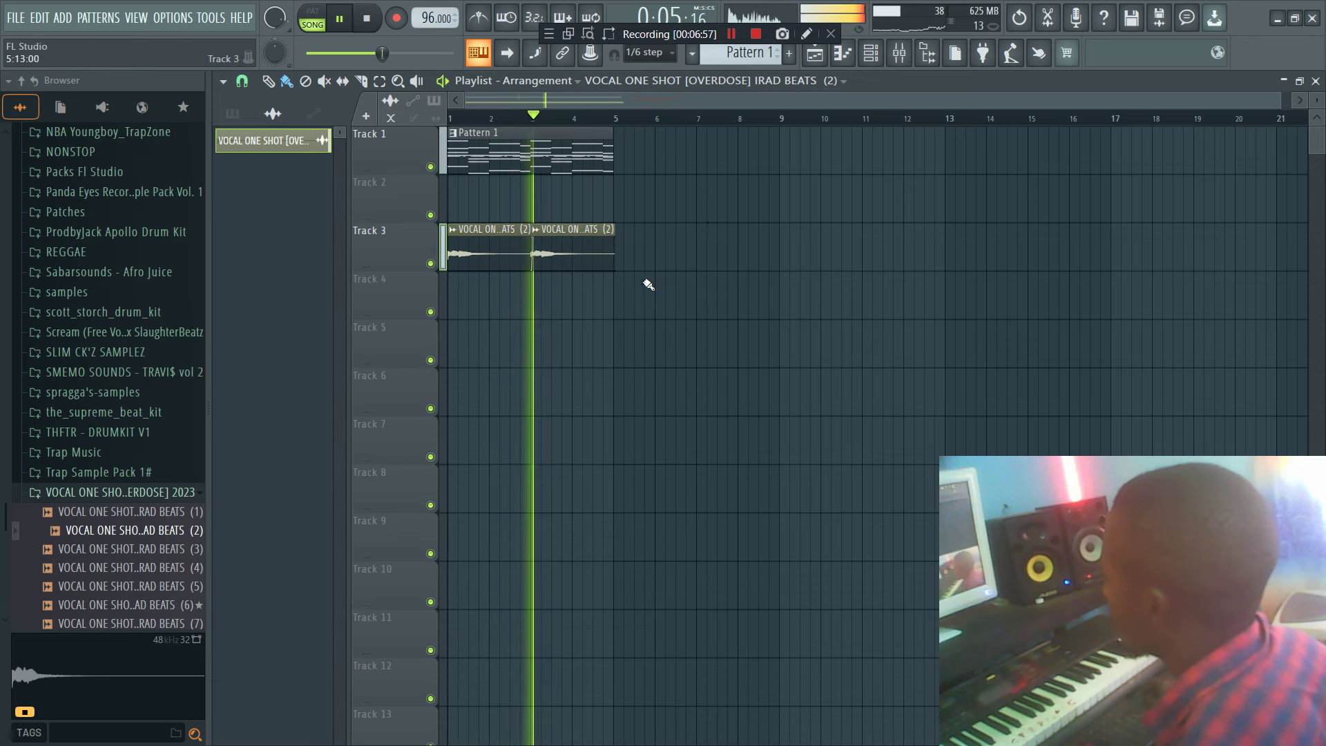
Step: Shorten both Track 3 vocal clips together so they end slightly before bars 3 and 5
{"action": "left_click", "coordinate": [871, 53]}
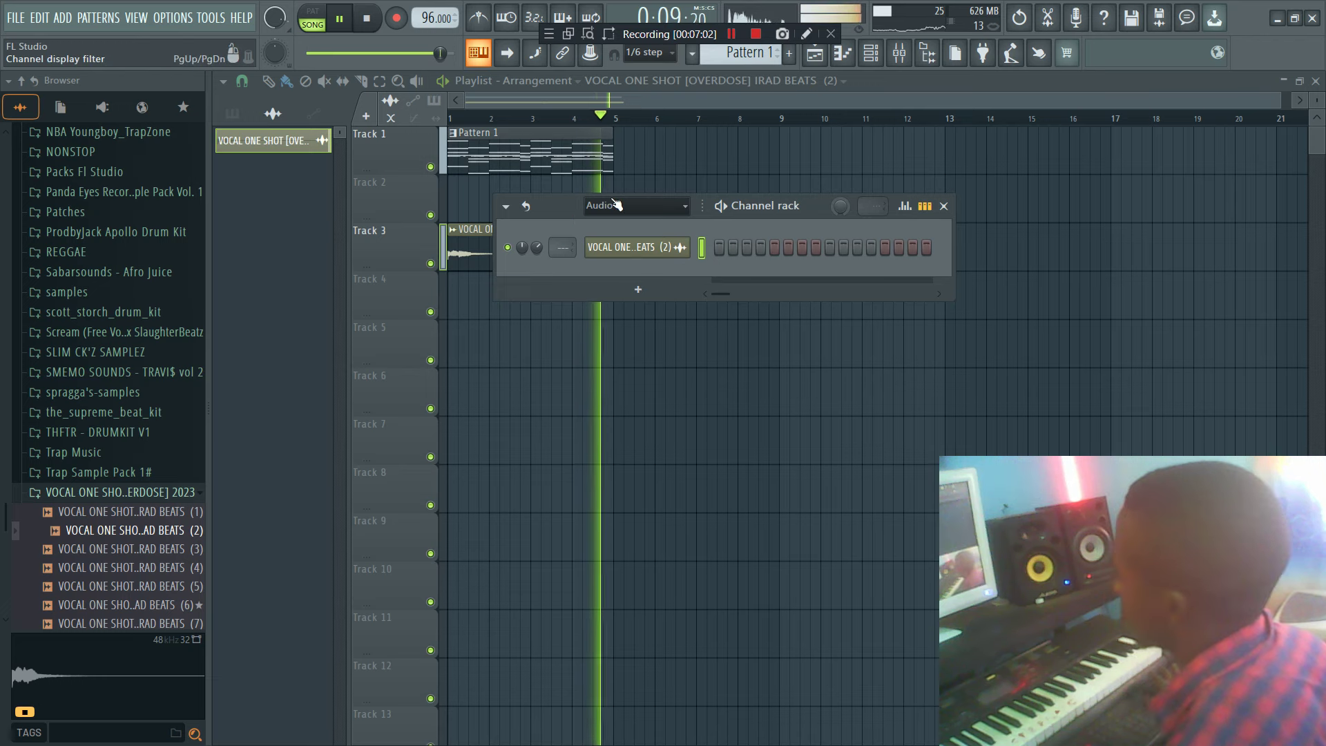
{"action": "left_click", "coordinate": [669, 144]}
{"action": "right_click", "coordinate": [669, 145]}
{"action": "left_click_drag", "start_coordinate": [639, 304], "coordinate": [508, 242]}
{"action": "left_click_drag", "start_coordinate": [611, 225], "coordinate": [601, 226]}
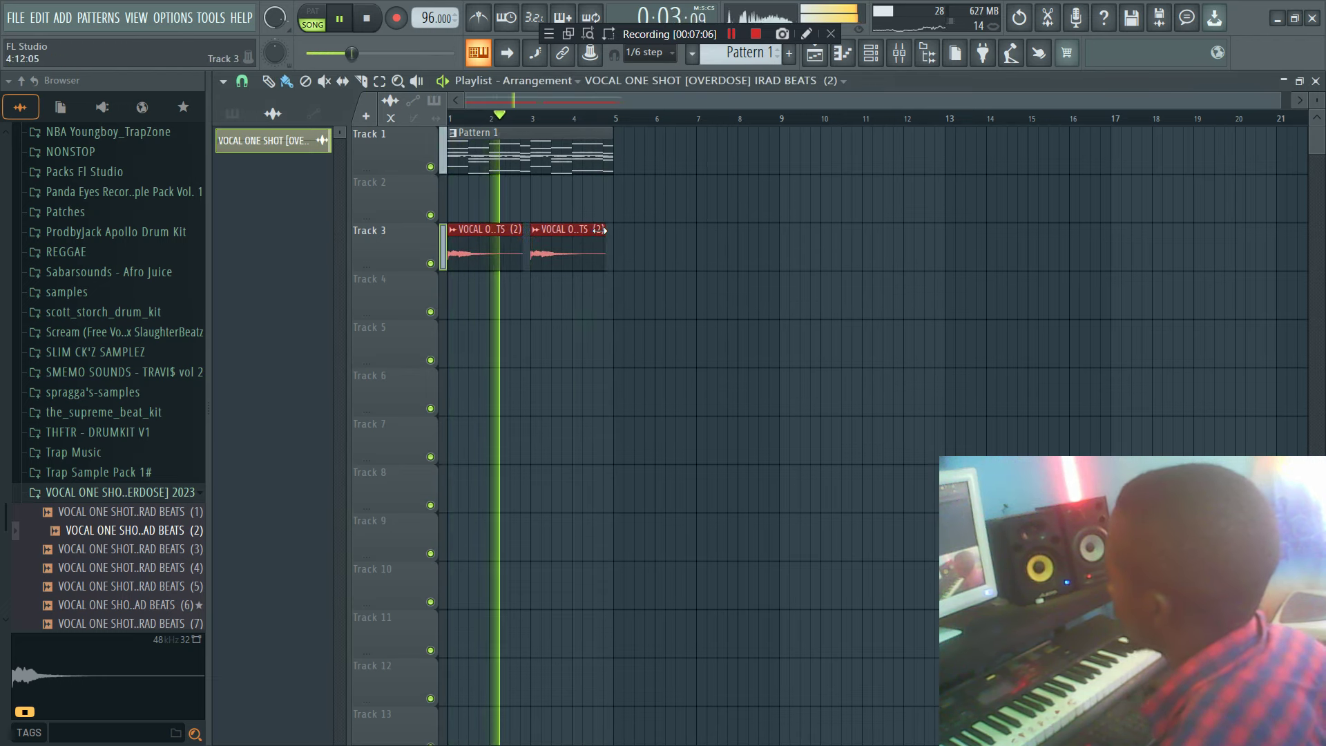
{"action": "left_click", "coordinate": [648, 193]}
{"action": "right_click", "coordinate": [648, 193]}
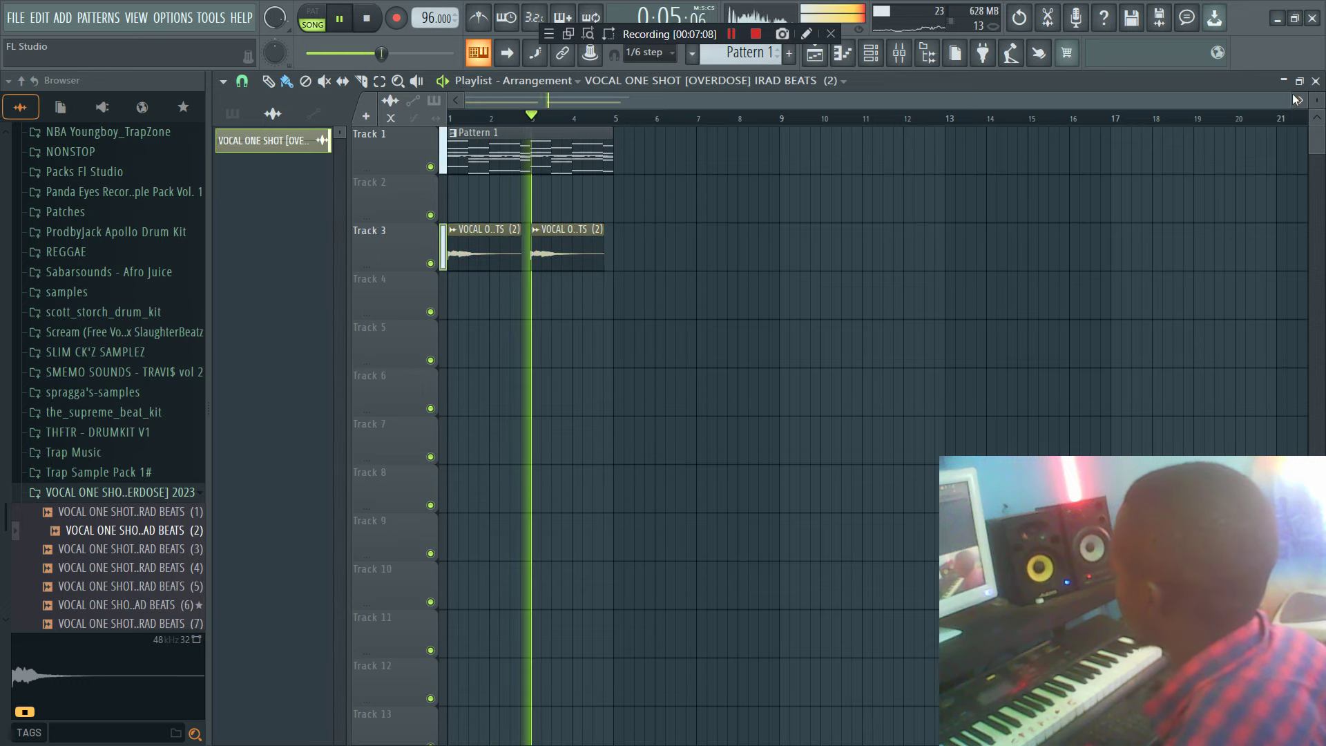
Step: Copy both Track 3 vocal clips to Track 5, starting midway through bars 1 and 3
{"action": "left_click_drag", "start_coordinate": [1293, 100], "coordinate": [872, 100]}
{"action": "left_click", "coordinate": [897, 203]}
{"action": "right_click", "coordinate": [940, 205]}
{"action": "left_click_drag", "start_coordinate": [639, 290], "coordinate": [542, 351]}
{"action": "key", "text": "space"}
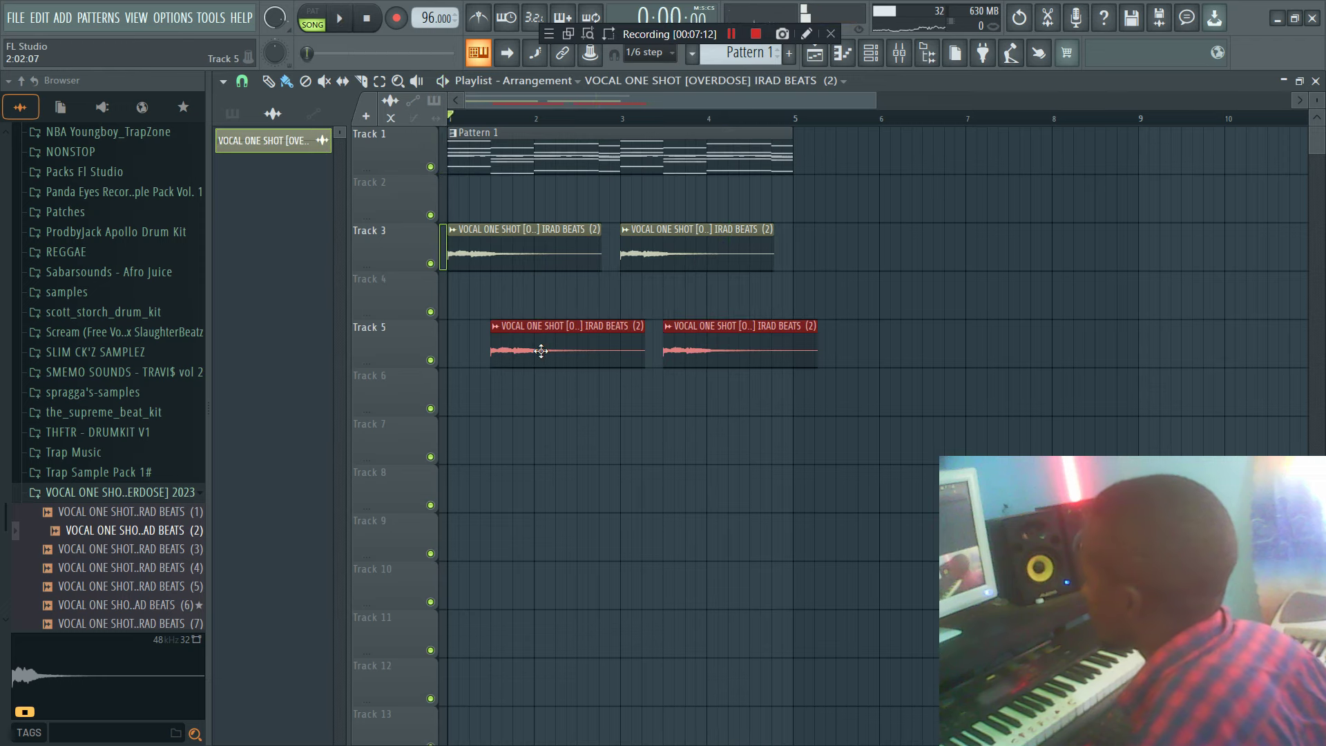
Step: Trim the Track 5 vocal clips, start them on beat 2 of bars 2 and 4, and end the last one just before bar 5
{"action": "key", "text": "space"}
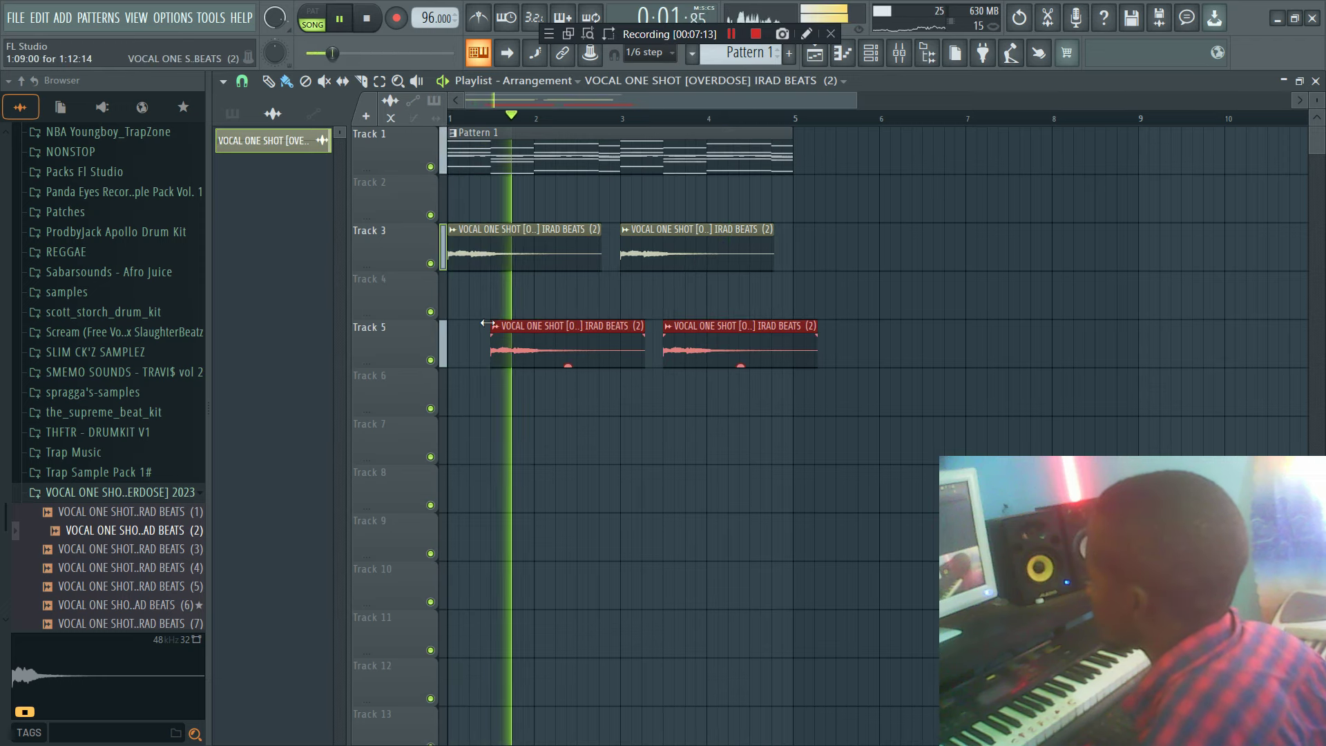
{"action": "key", "text": "space"}
{"action": "left_click_drag", "start_coordinate": [545, 330], "coordinate": [592, 326]}
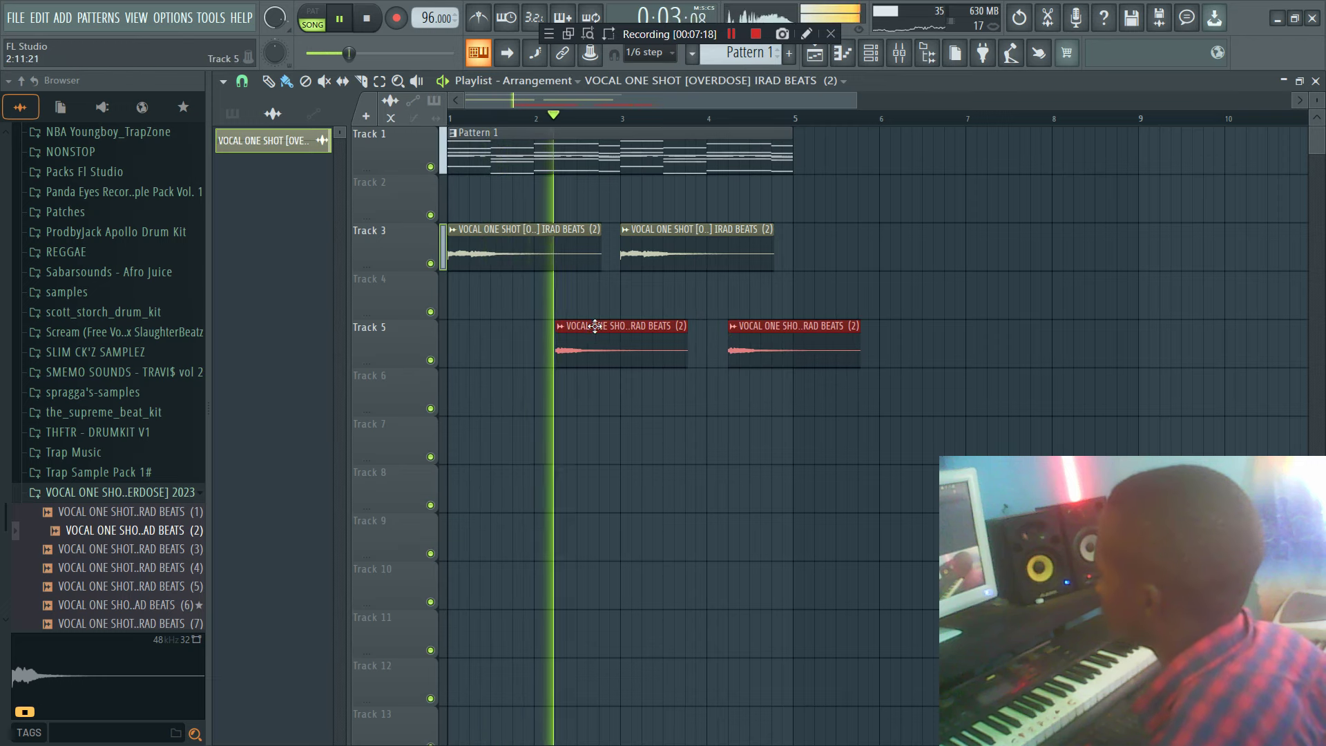
{"action": "left_click", "coordinate": [657, 291], "text": "ctrl"}
{"action": "left_click_drag", "start_coordinate": [860, 351], "coordinate": [794, 352]}
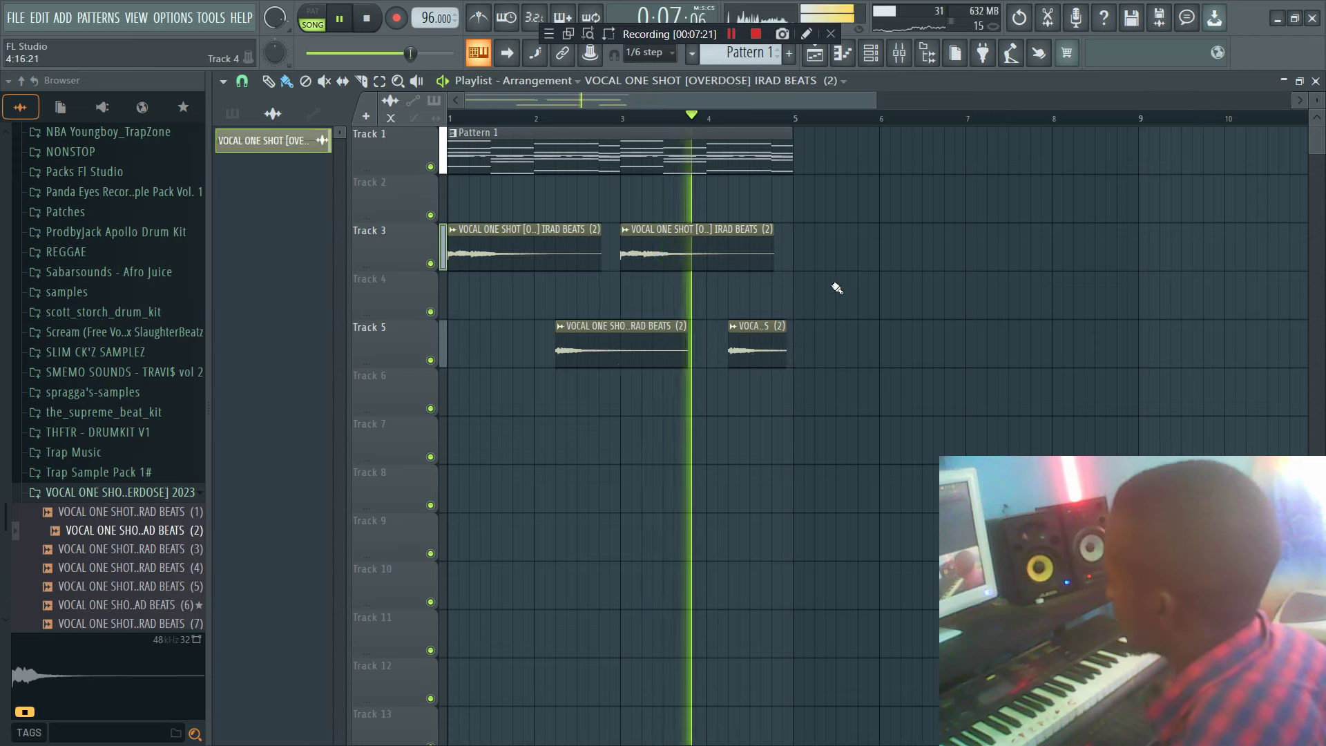
Step: Save the project in a new project folder as "afro pop beaasss"
{"action": "left_click", "coordinate": [871, 53]}
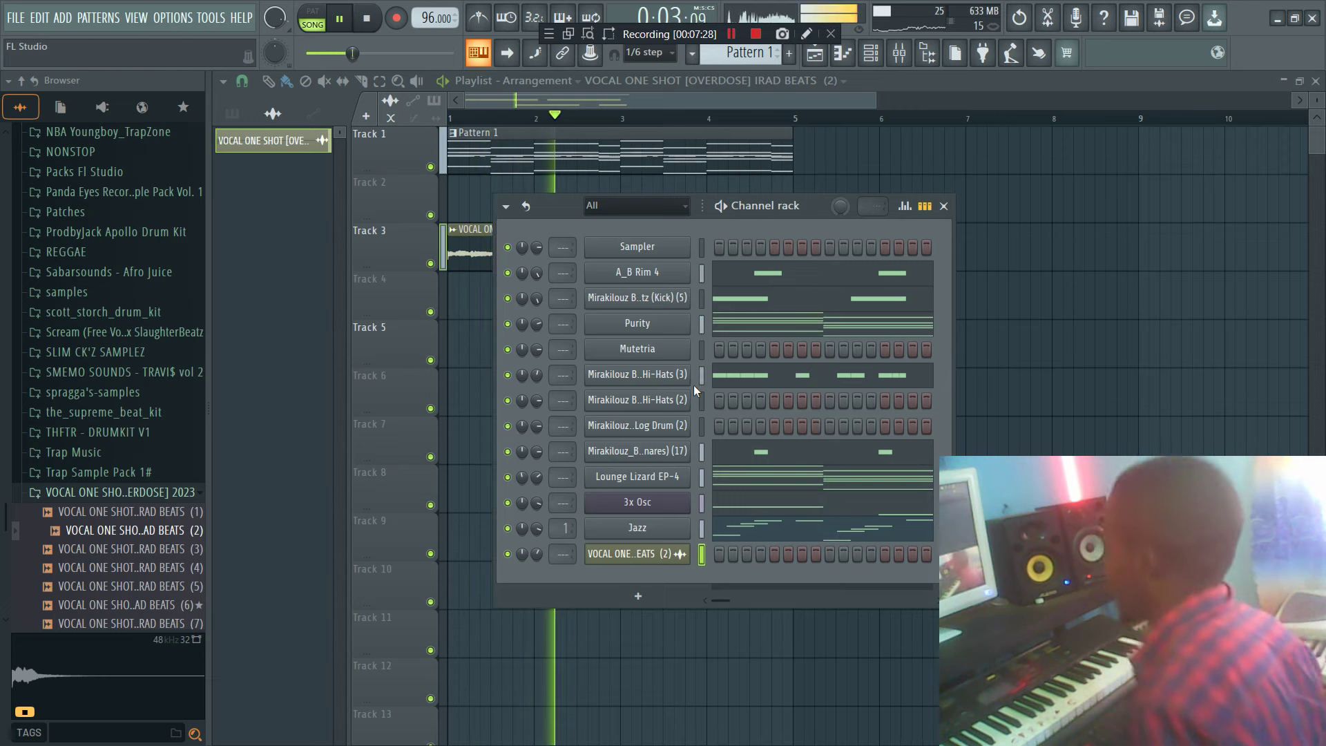
{"action": "key", "text": "ctrl+s"}
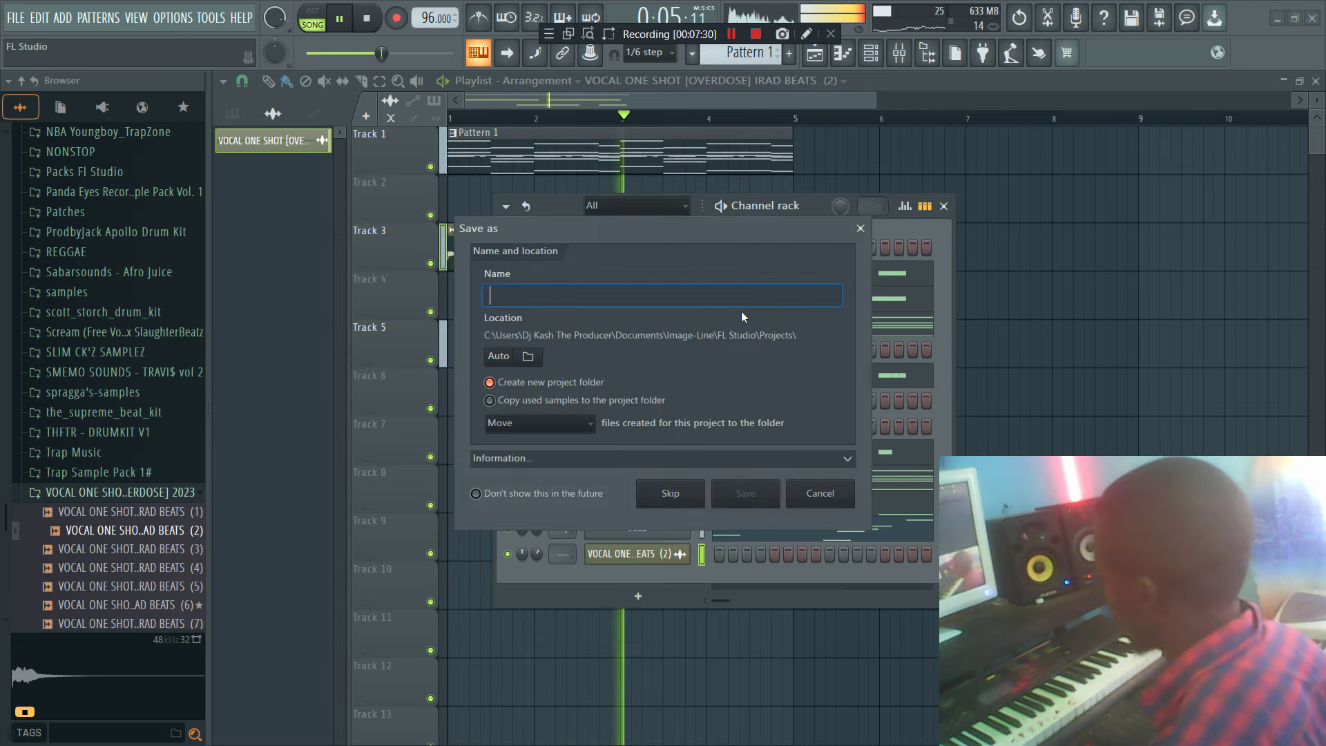
{"action": "type", "text": "afro pop beaa"}
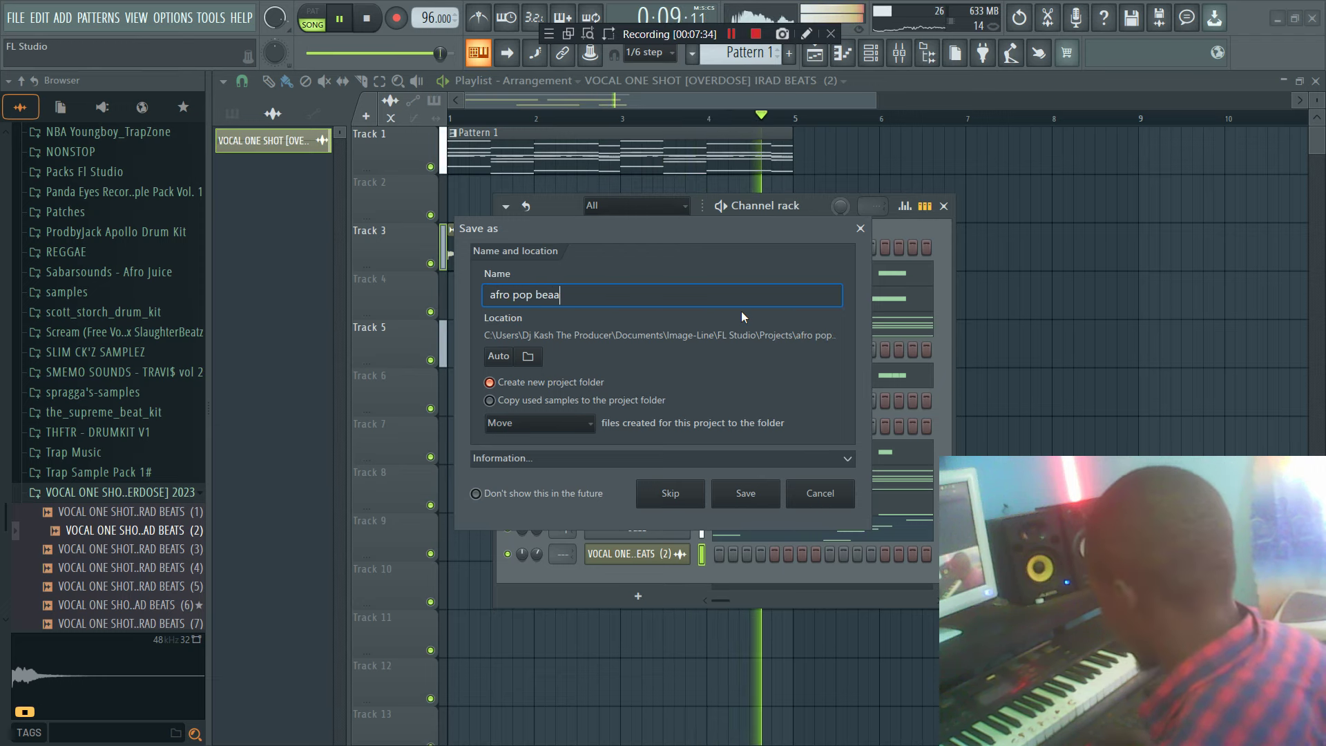
{"action": "type", "text": "sss"}
{"action": "left_click", "coordinate": [746, 493]}
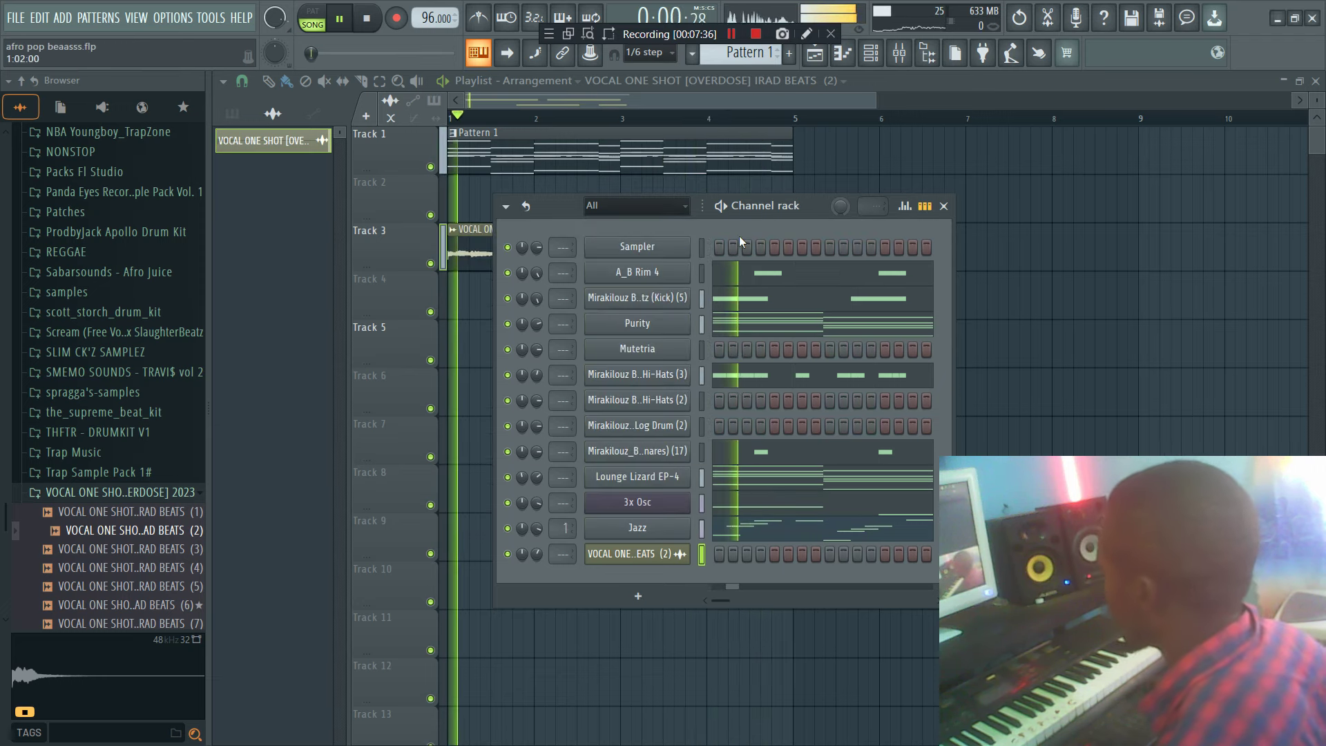
Step: Lower the Purity channel's volume
{"action": "left_click_drag", "start_coordinate": [538, 322], "coordinate": [552, 359]}
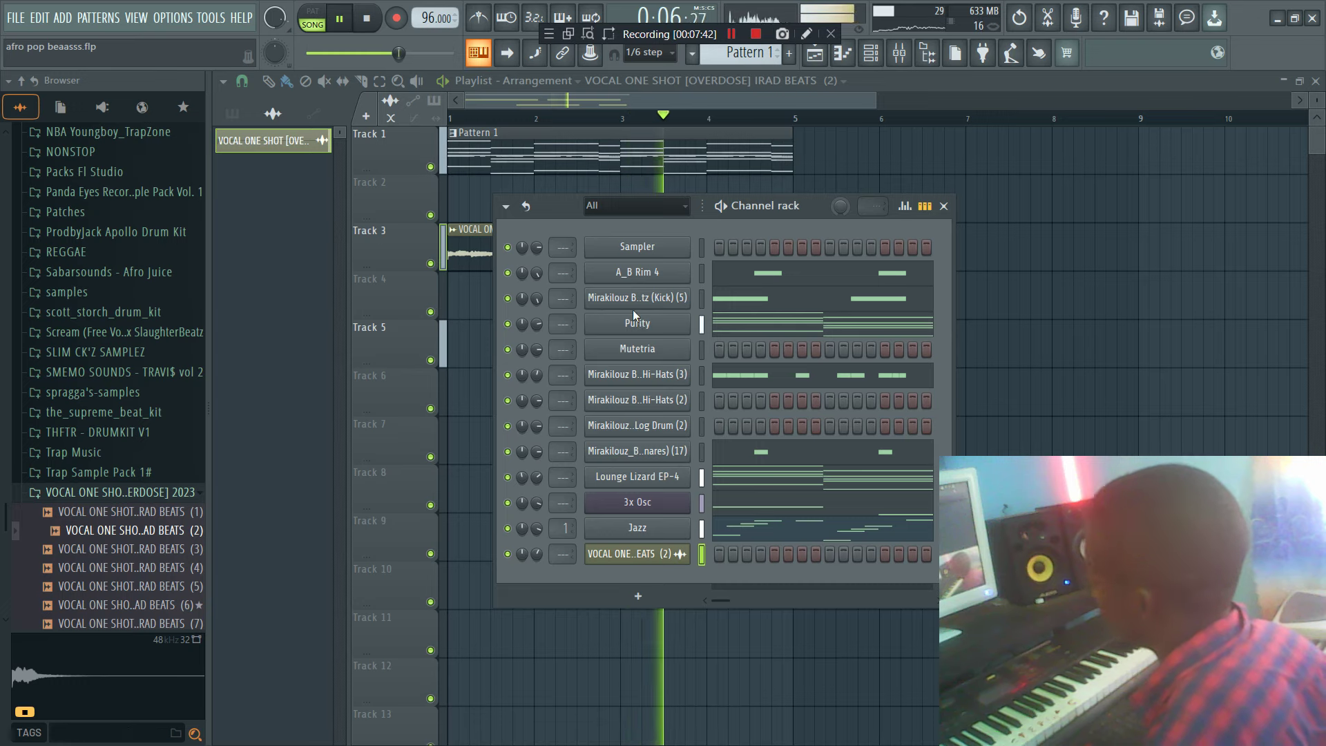
Step: Add a MONSTER Sax v1 instrument channel to the channel rack
{"action": "left_click", "coordinate": [641, 597]}
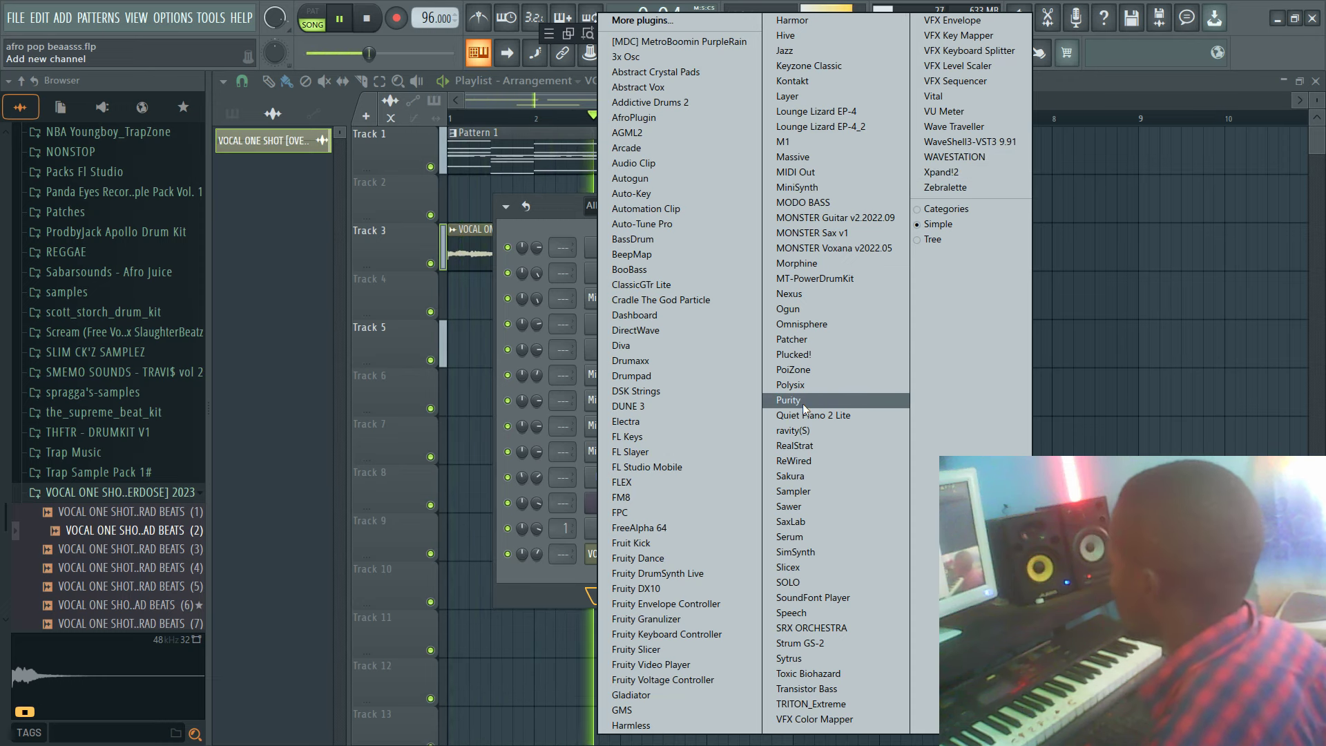
{"action": "left_click", "coordinate": [830, 235]}
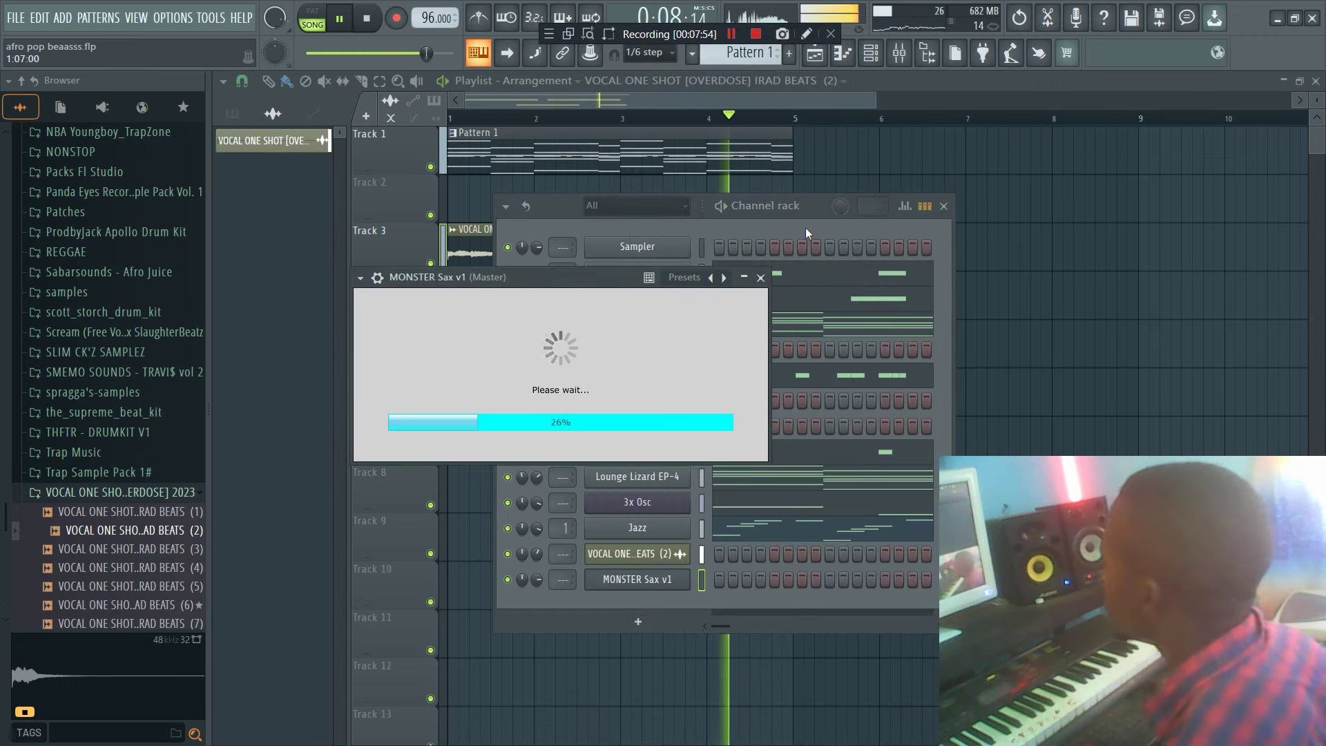
{"action": "key", "text": "space"}
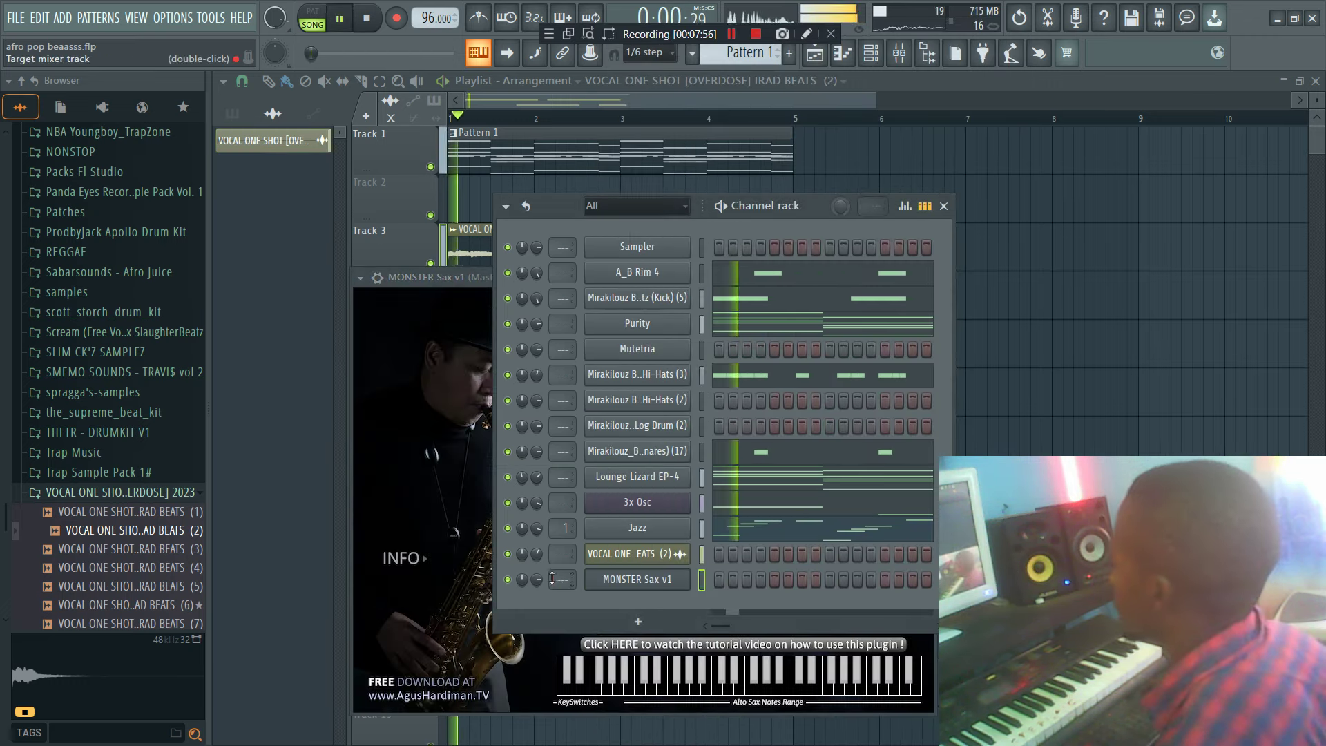
Step: In the MONSTER Sax v1 piano roll, draw a descending A5, G#5, F#5 line in bar 1's second half, preceded by a short C#5
{"action": "right_click", "coordinate": [684, 579]}
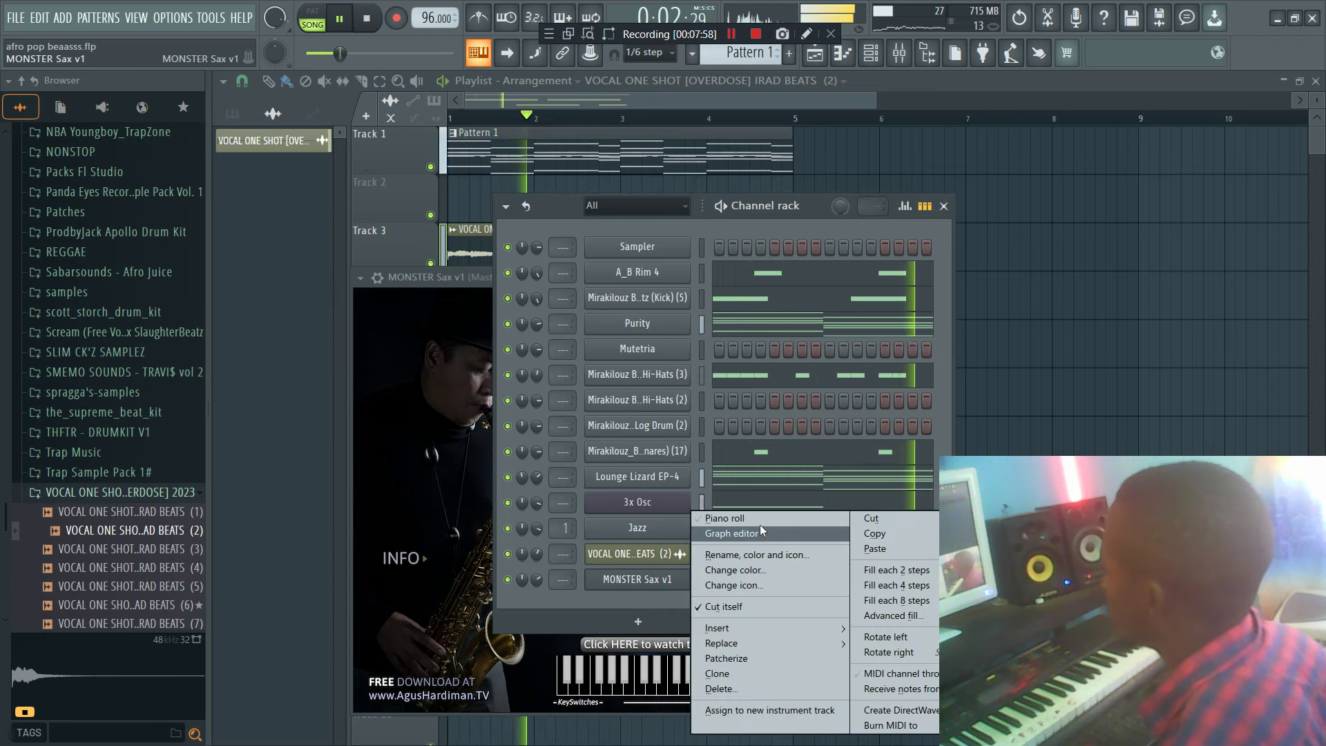
{"action": "left_click", "coordinate": [760, 519]}
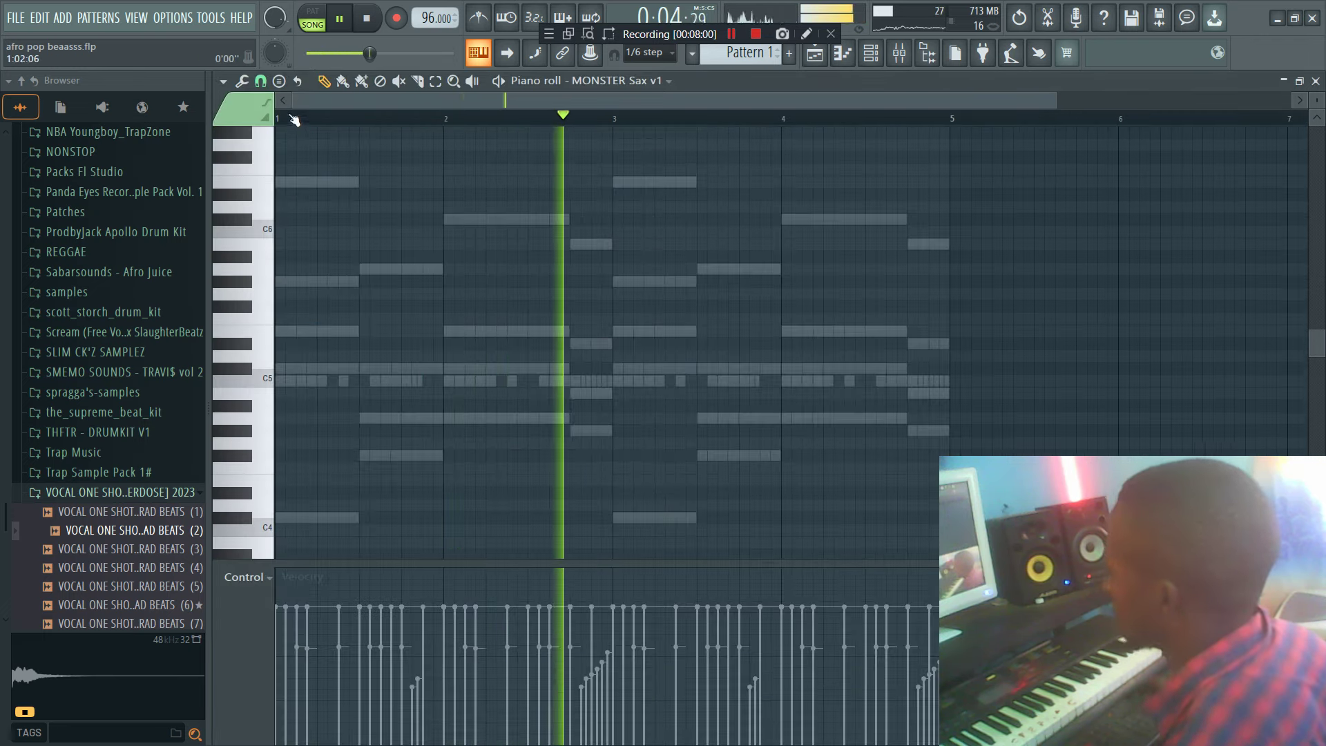
{"action": "left_click", "coordinate": [366, 269]}
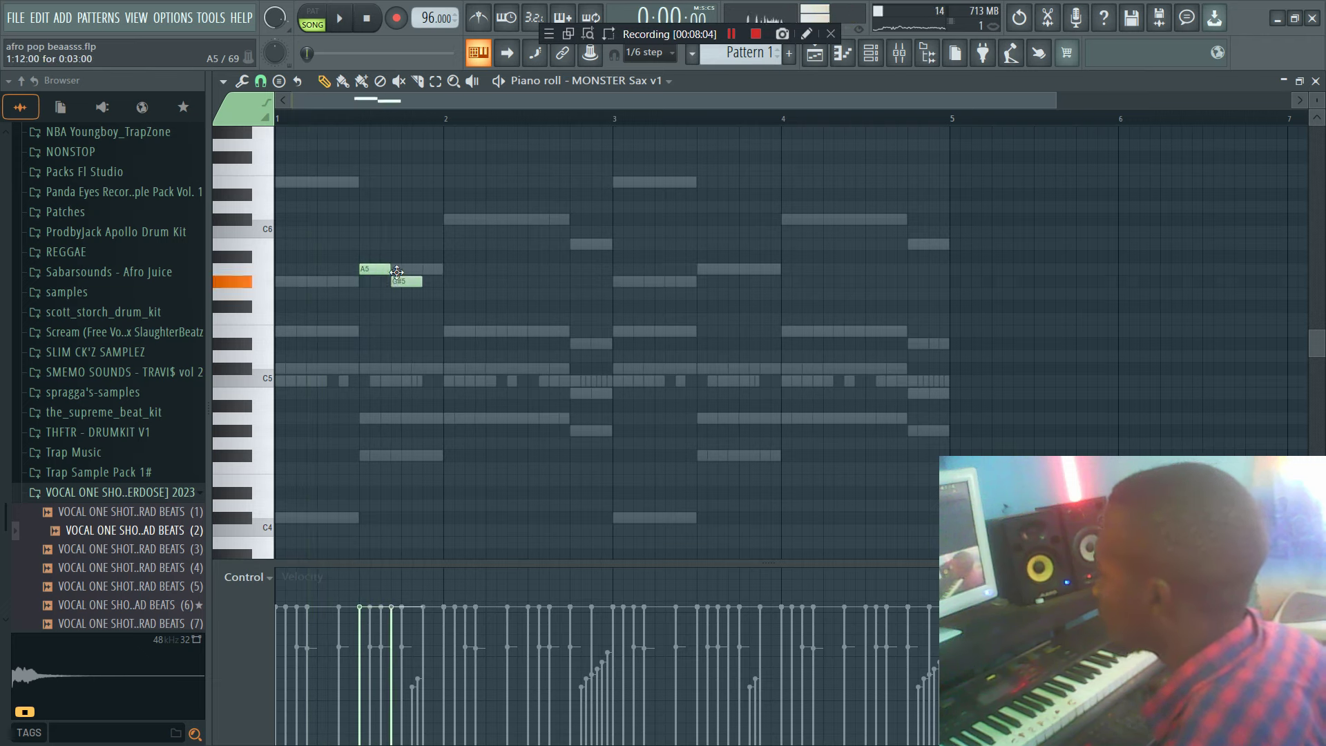
{"action": "left_click_drag", "start_coordinate": [401, 281], "coordinate": [389, 281]}
{"action": "key", "text": "space"}
{"action": "key", "text": "space"}
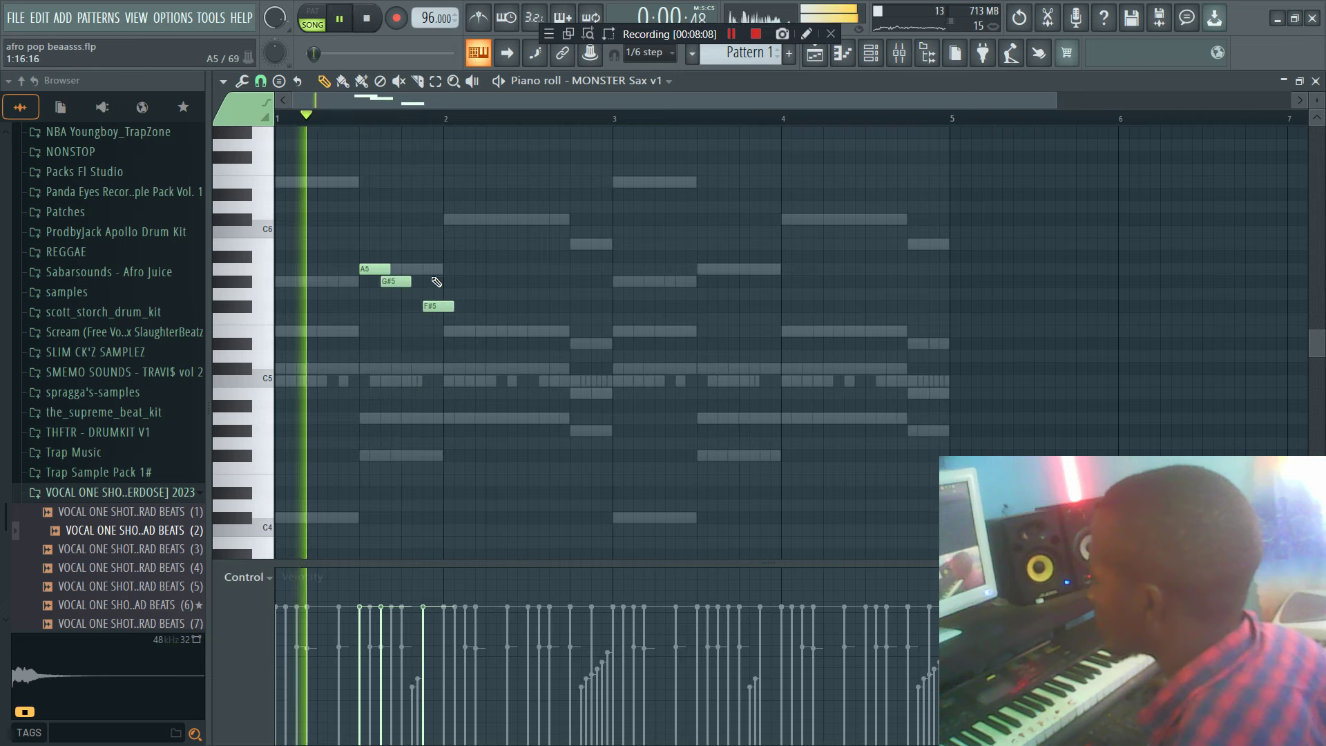
{"action": "left_click_drag", "start_coordinate": [450, 306], "coordinate": [425, 289]}
{"action": "key", "text": "space"}
{"action": "key", "text": "space"}
{"action": "key", "text": "space"}
Step: Add short E5 and F#5 sax notes in the middle of bar 2 and D#5 and C#5 at its end
{"action": "left_click", "coordinate": [507, 295]}
{"action": "left_click_drag", "start_coordinate": [508, 293], "coordinate": [491, 331]}
{"action": "key", "text": "space"}
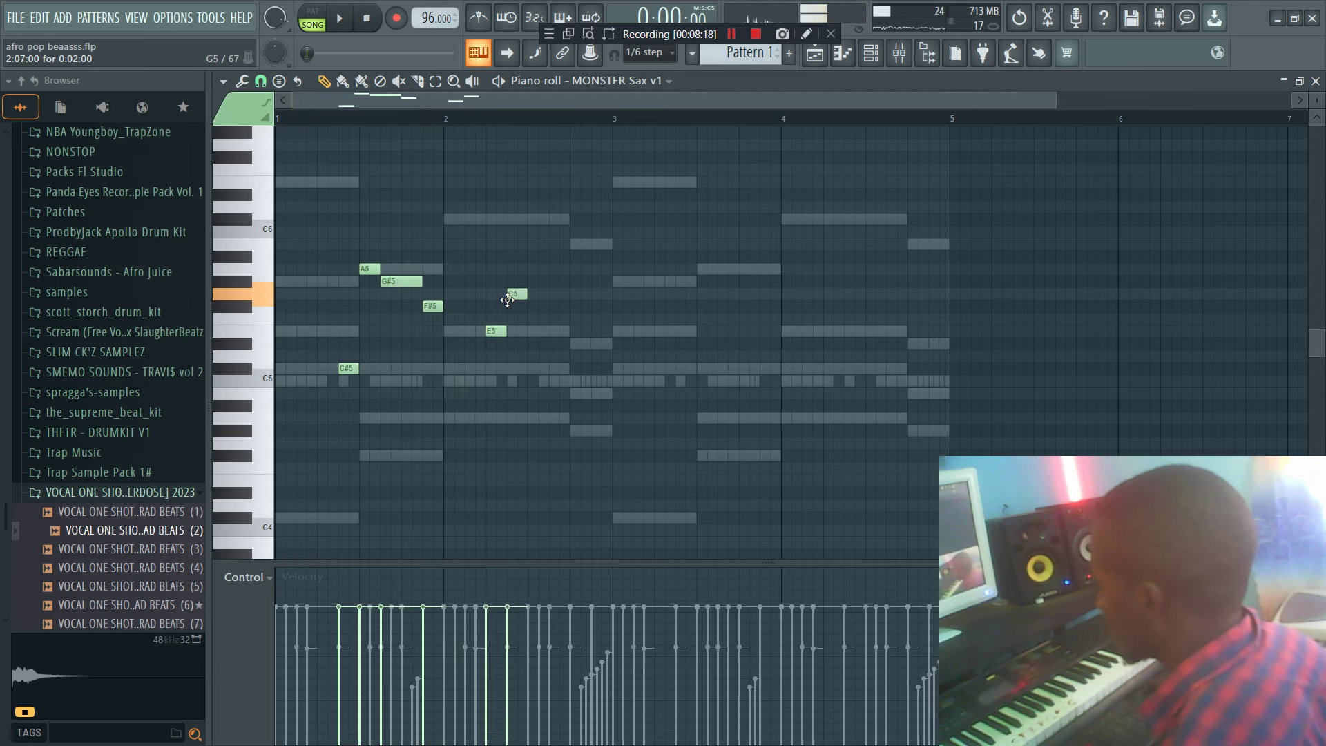
{"action": "key", "text": "space"}
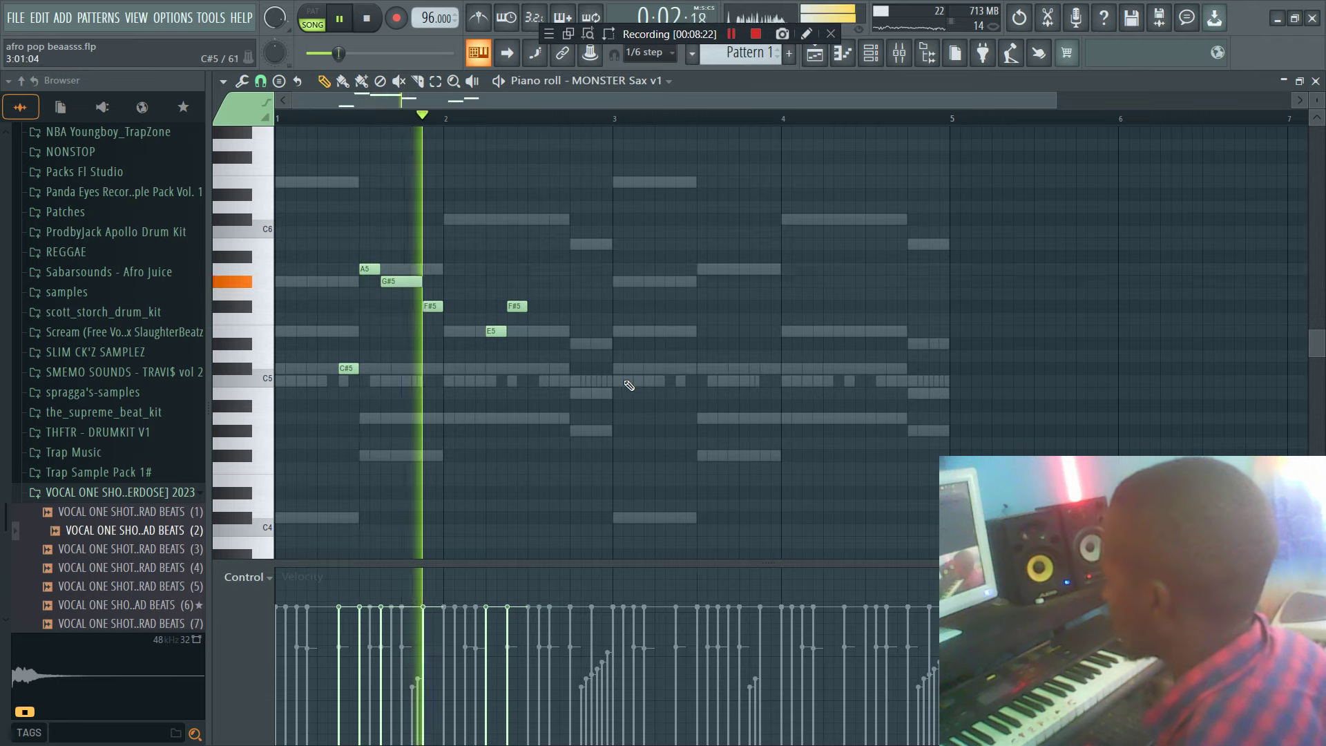
{"action": "key", "text": "space"}
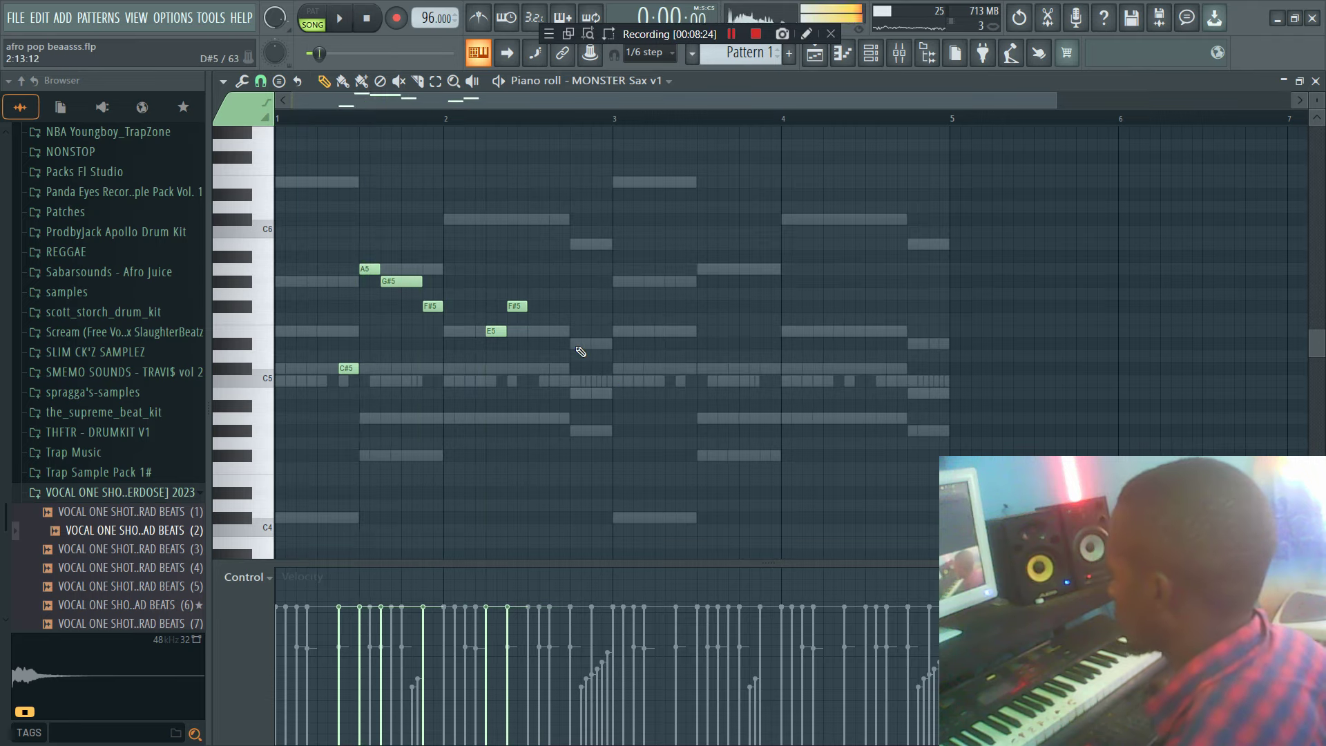
{"action": "key", "text": "space"}
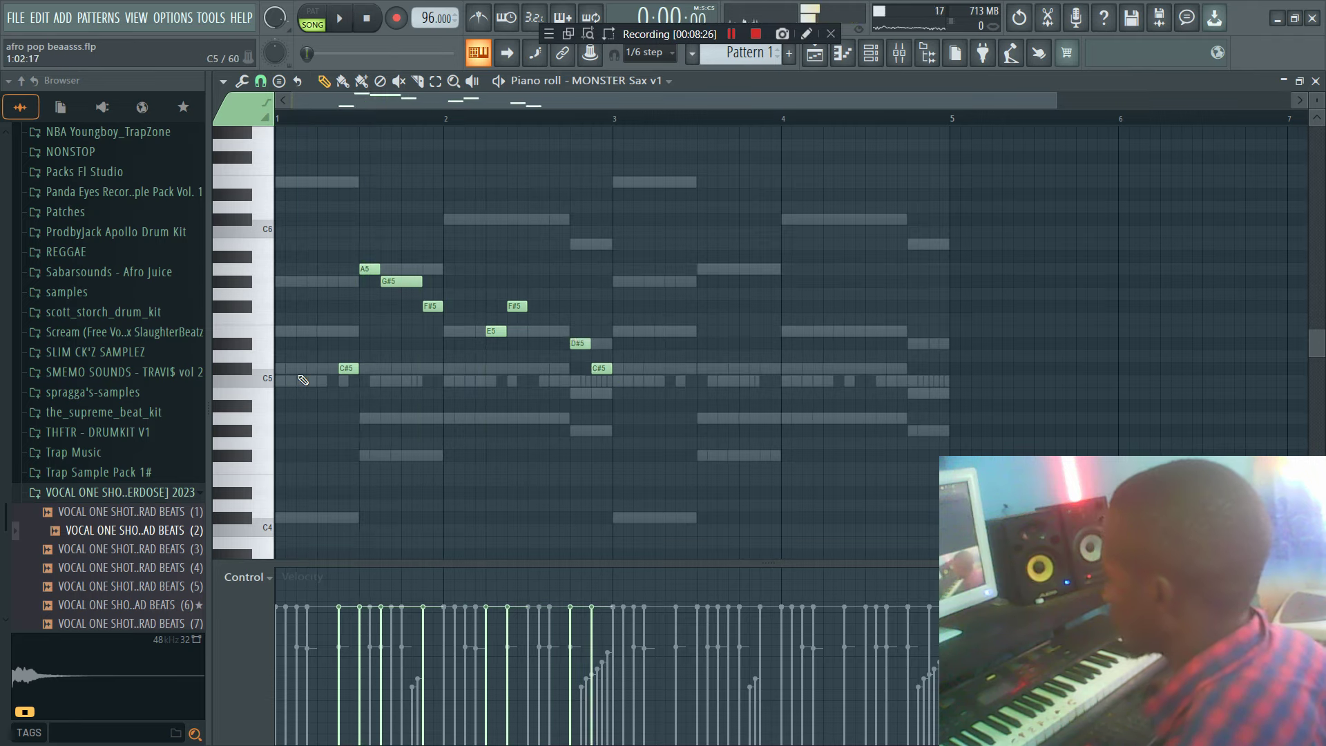
Step: Start the sax phrase with a short E5 in bar 1 and duplicate the two-bar phrase into bars 3 and 4
{"action": "left_click_drag", "start_coordinate": [713, 435], "coordinate": [275, 163]}
{"action": "left_click_drag", "start_coordinate": [280, 331], "coordinate": [617, 335]}
{"action": "key", "text": "ctrl+d"}
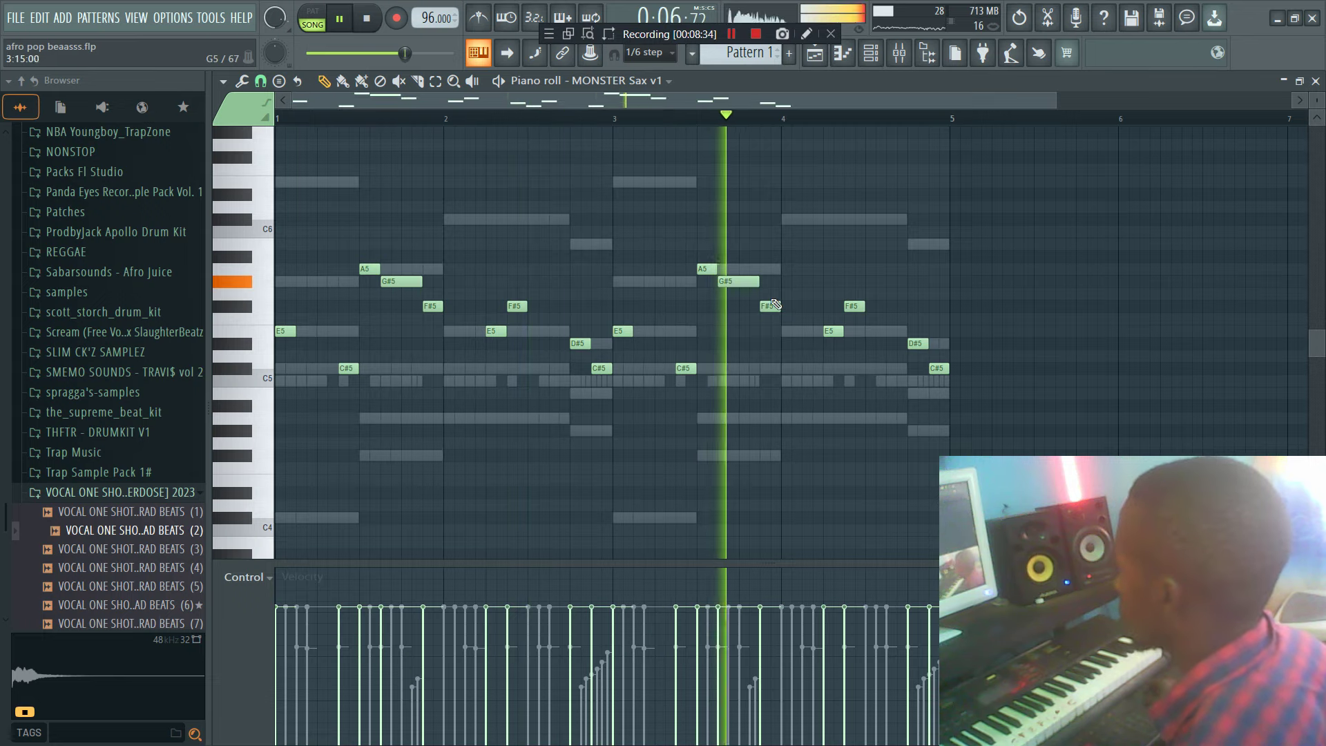
Step: Vary the sax phrase in bar 4 by changing its E5 and F#5 pair to A5 and E5
{"action": "left_click", "coordinate": [839, 294]}
{"action": "key", "text": "space"}
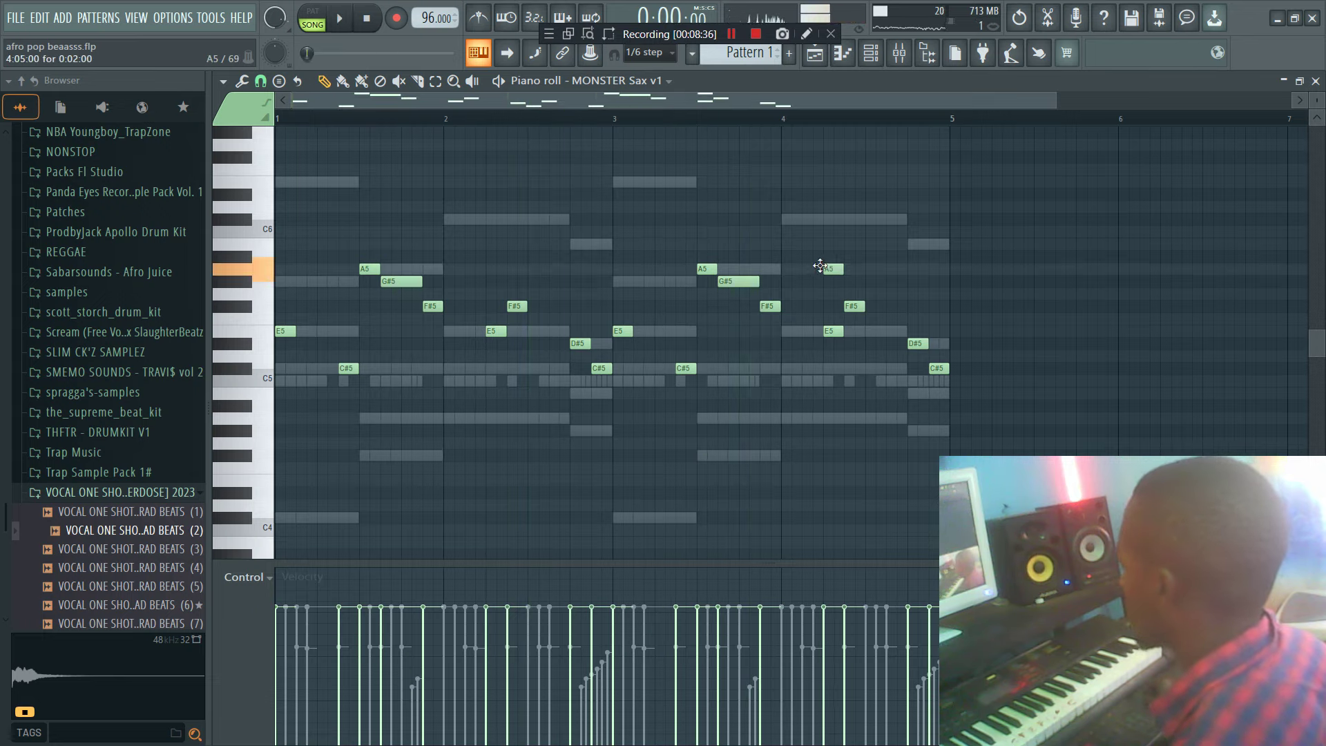
{"action": "left_click", "coordinate": [810, 111]}
{"action": "key", "text": "space"}
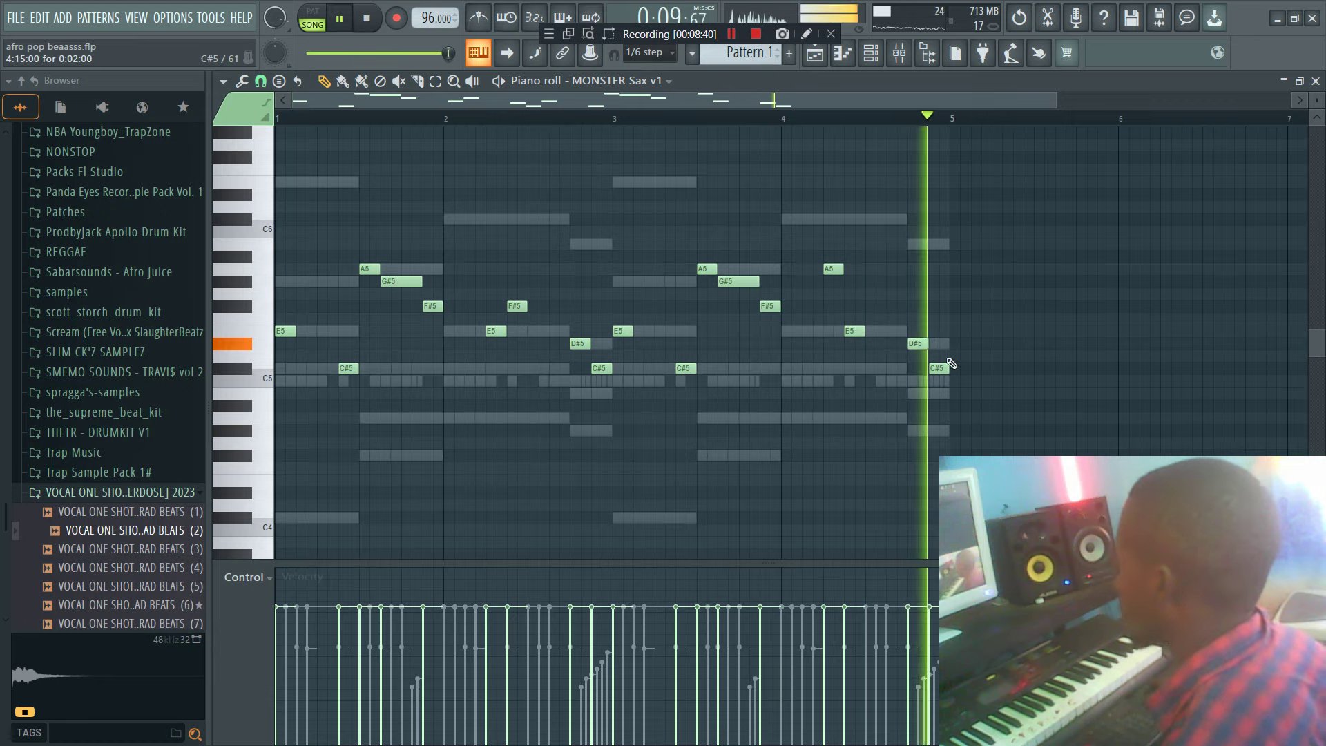
Step: Adjust the MONSTER Sax v1 channel's volume and raise the velocity of its F#5 note at the end of bar 3
{"action": "key", "text": "F6"}
{"action": "left_click_drag", "start_coordinate": [537, 580], "coordinate": [536, 570]}
{"action": "left_click", "coordinate": [760, 582]}
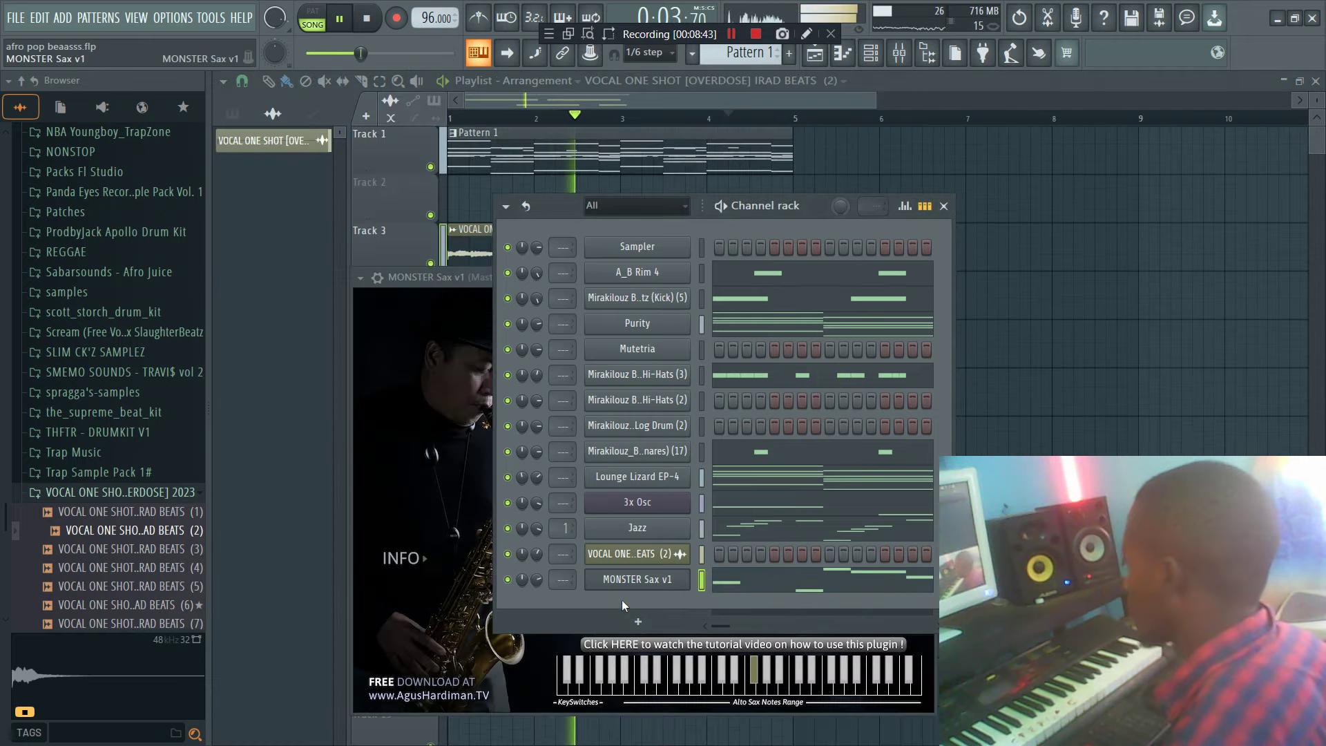
{"action": "left_click", "coordinate": [769, 591]}
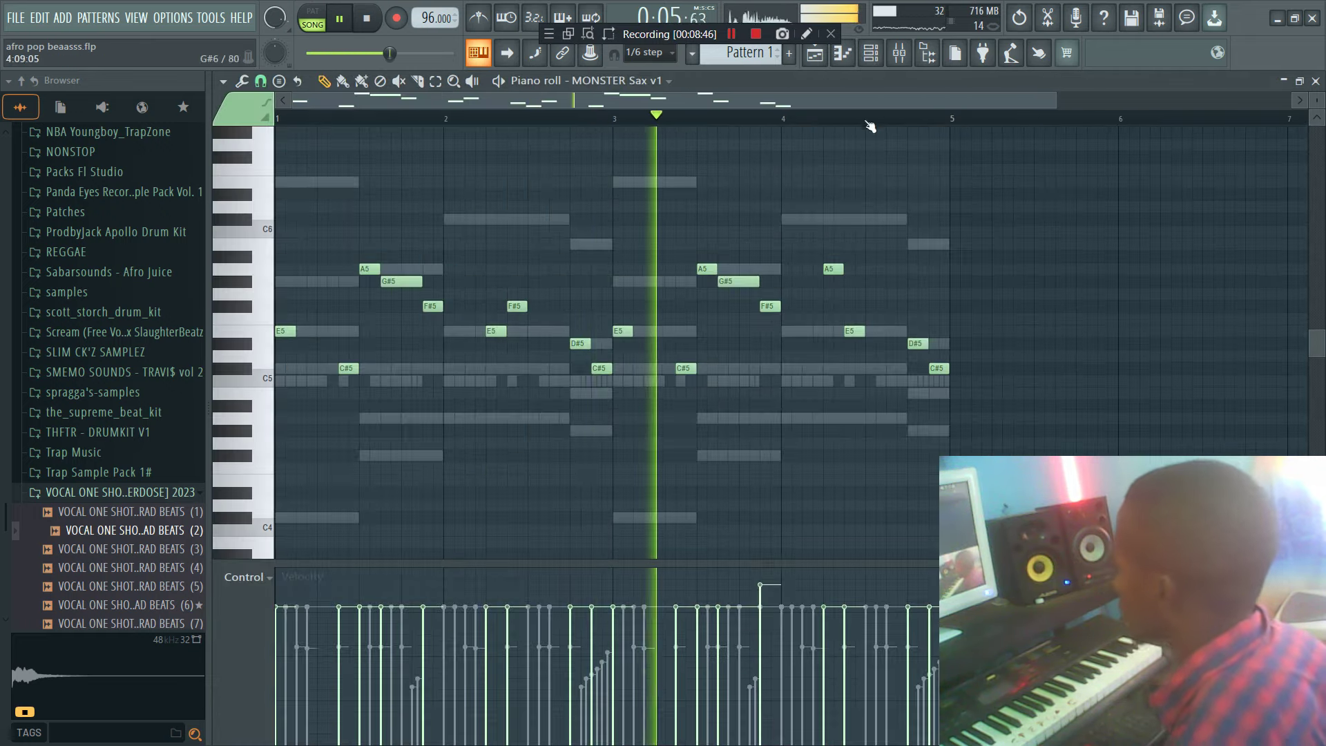
{"action": "key", "text": "F6"}
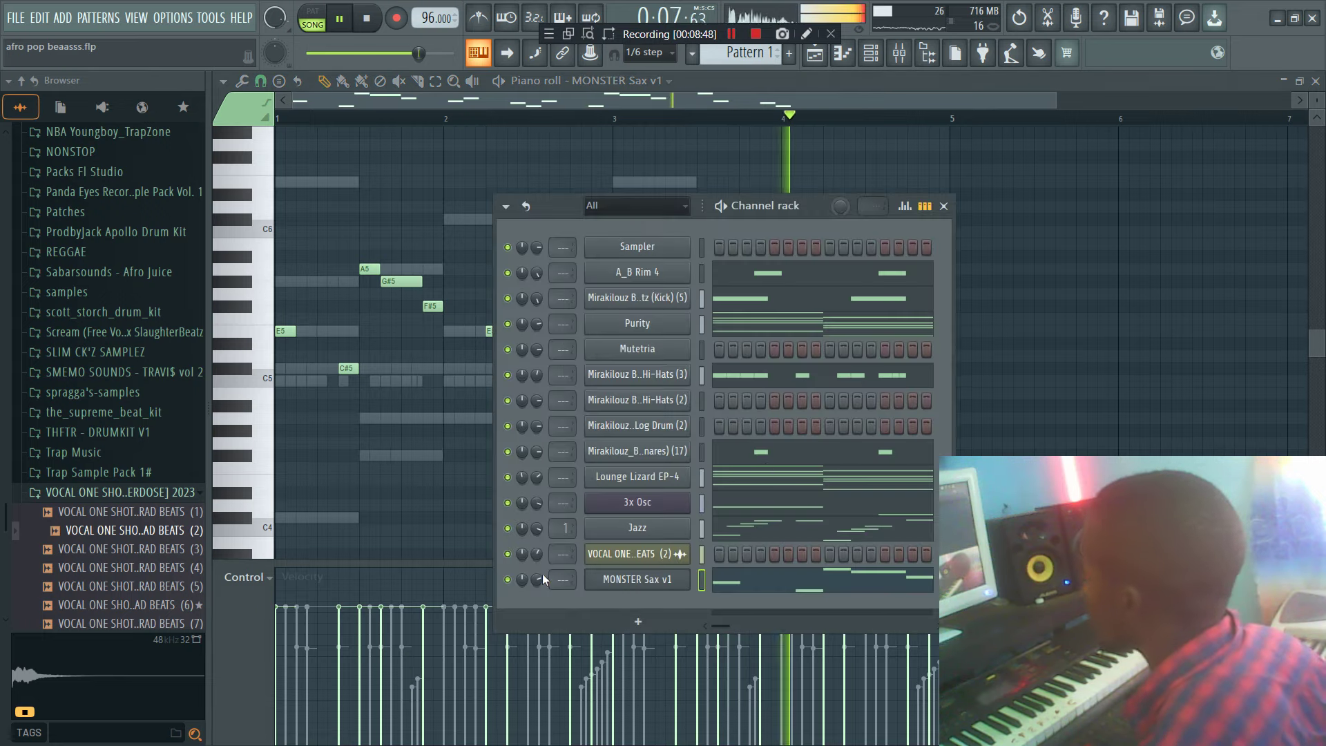
Step: Lower the Hi-Hats (3) channel's volume and reduce the velocities of the first hi-hat hits in the bars
{"action": "mouse_move", "coordinate": [537, 375]}
{"action": "left_mouse_down"}
{"action": "mouse_move", "coordinate": [536, 356]}
{"action": "mouse_move", "coordinate": [540, 398]}
{"action": "left_mouse_up"}
{"action": "left_click", "coordinate": [731, 385]}
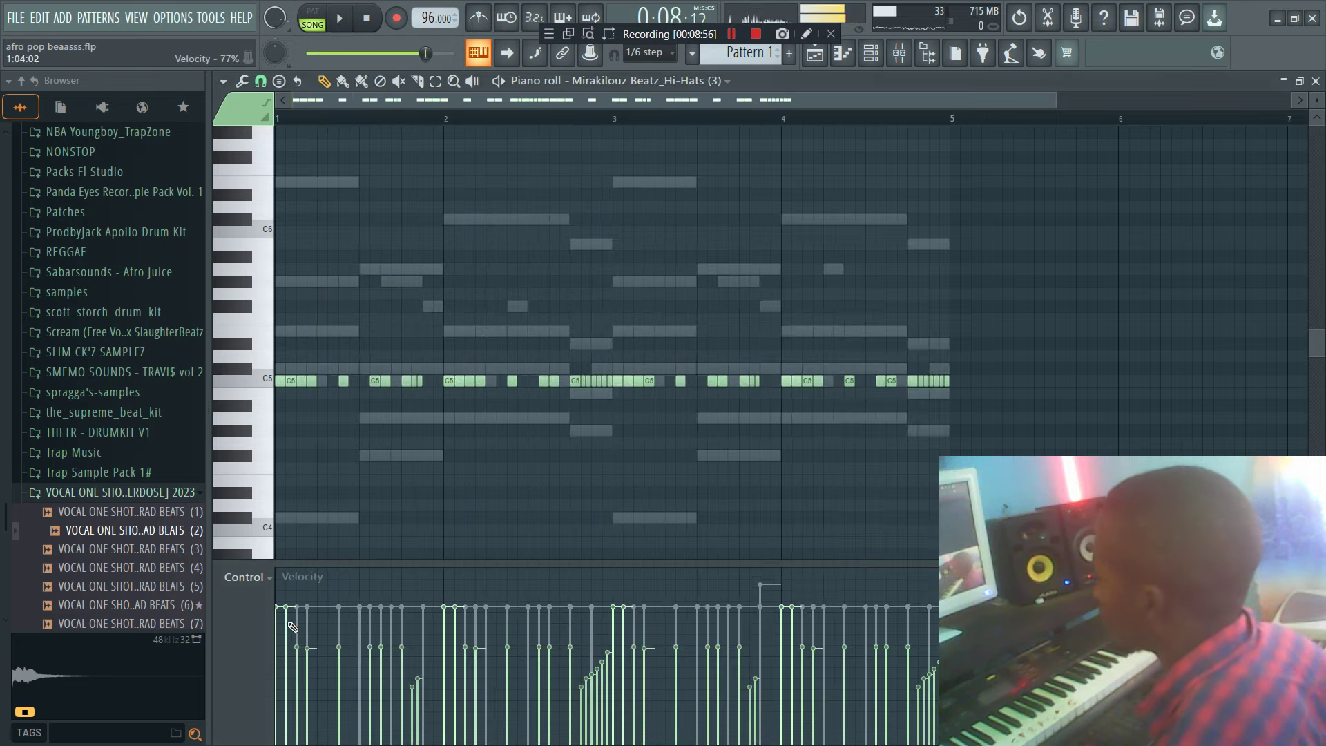
{"action": "left_click_drag", "start_coordinate": [280, 646], "coordinate": [311, 624]}
{"action": "left_click_drag", "start_coordinate": [606, 630], "coordinate": [626, 630]}
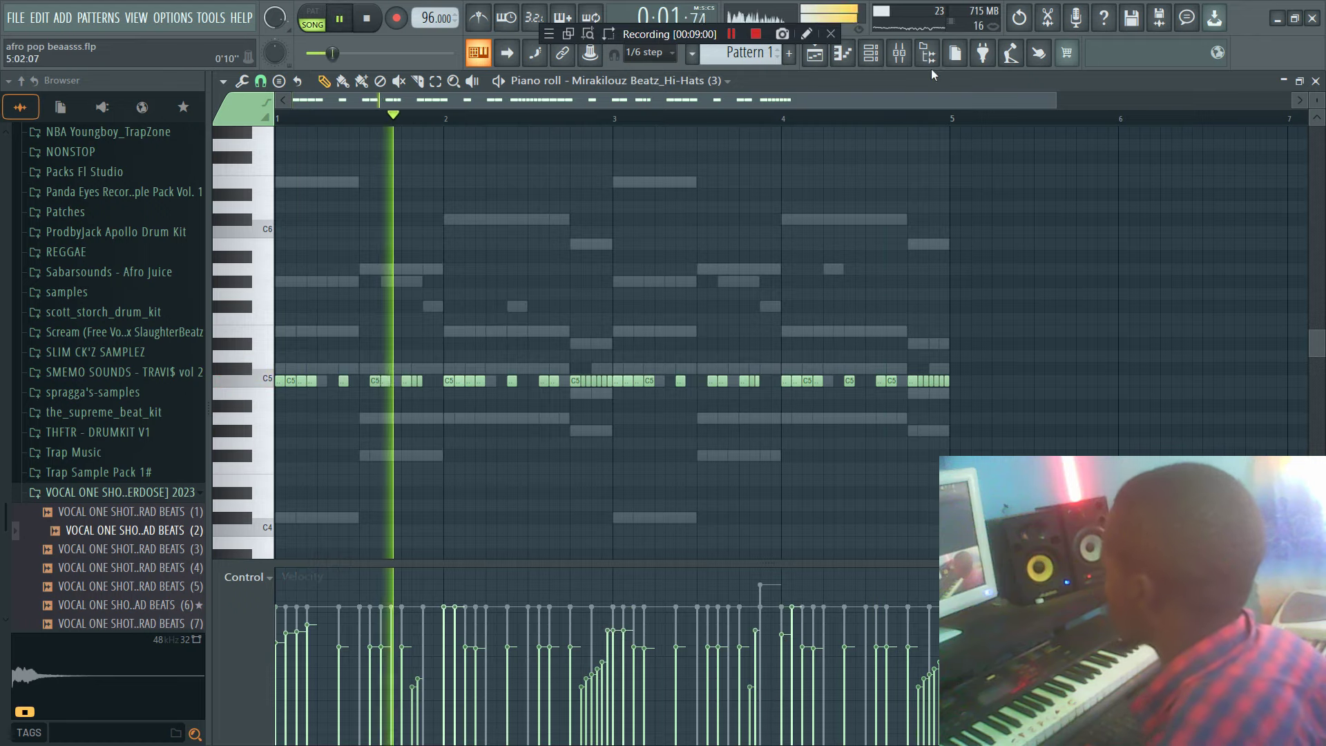
{"action": "left_click", "coordinate": [860, 51]}
{"action": "left_click", "coordinate": [872, 54]}
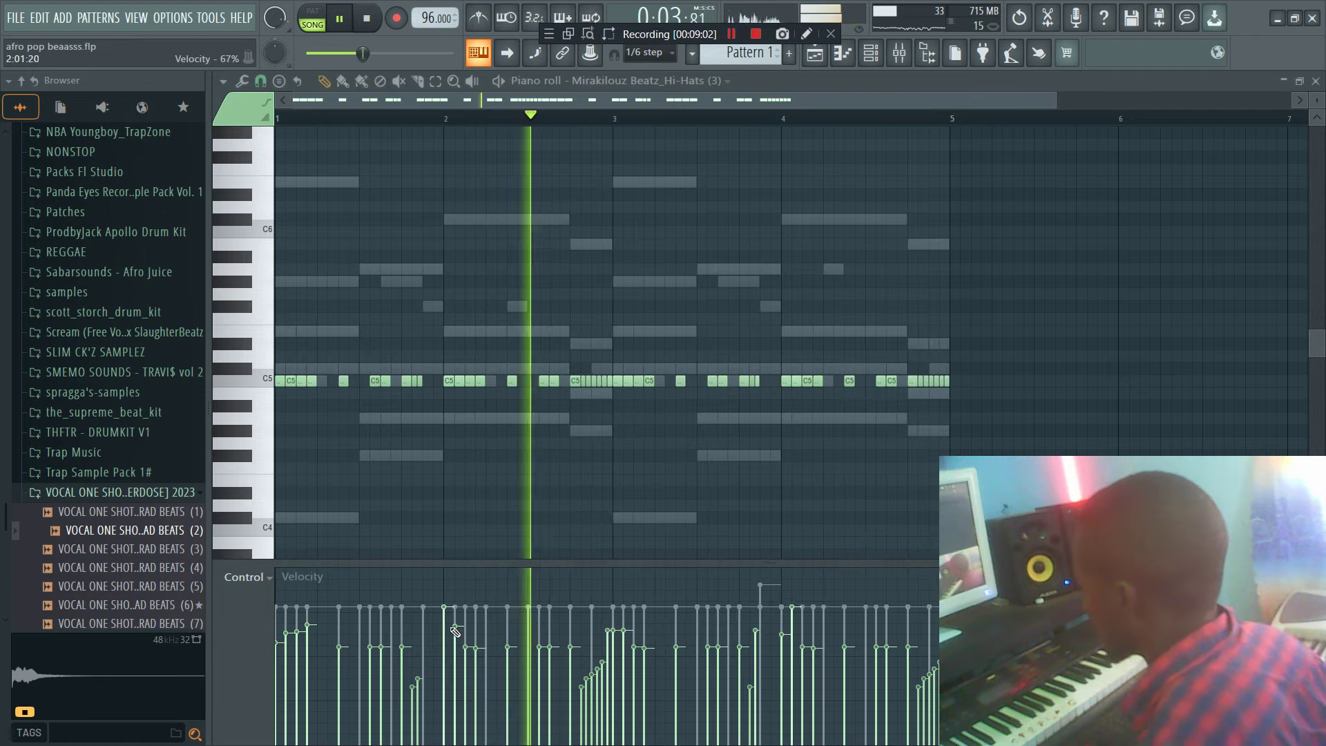
{"action": "left_click", "coordinate": [872, 54]}
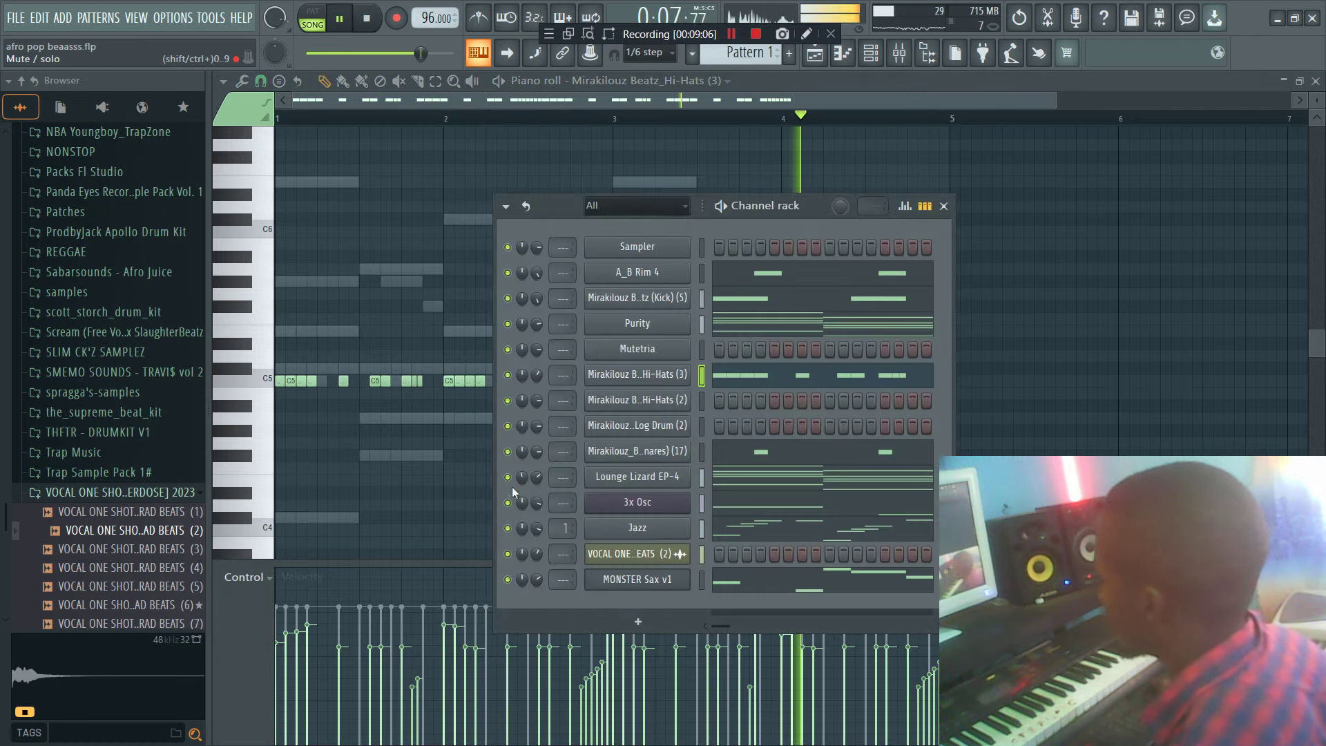
Step: Route the Purity channel to mixer track 2 and add Fruity Parametric EQ 2 in slot 3, cutting the lows below about 95 Hz
{"action": "left_click", "coordinate": [509, 580]}
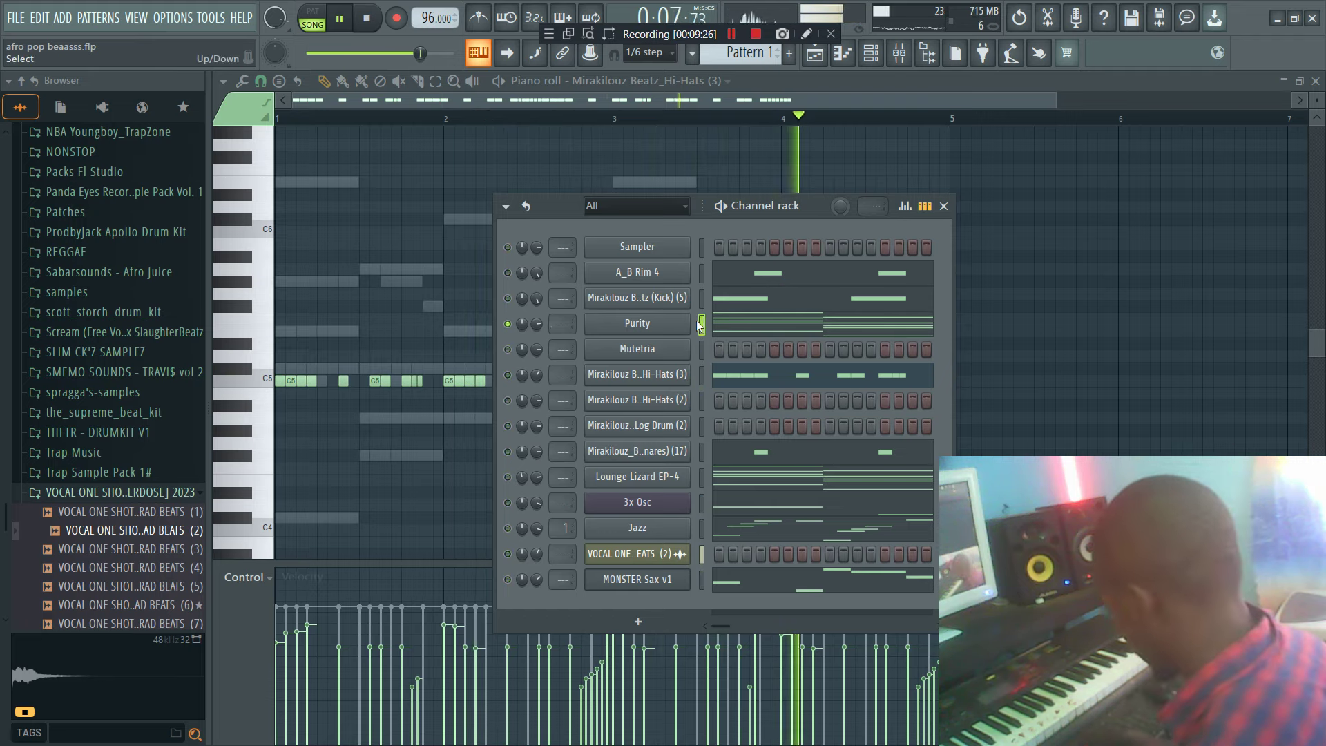
{"action": "key", "text": "ctrl+l"}
{"action": "left_click", "coordinate": [1140, 296]}
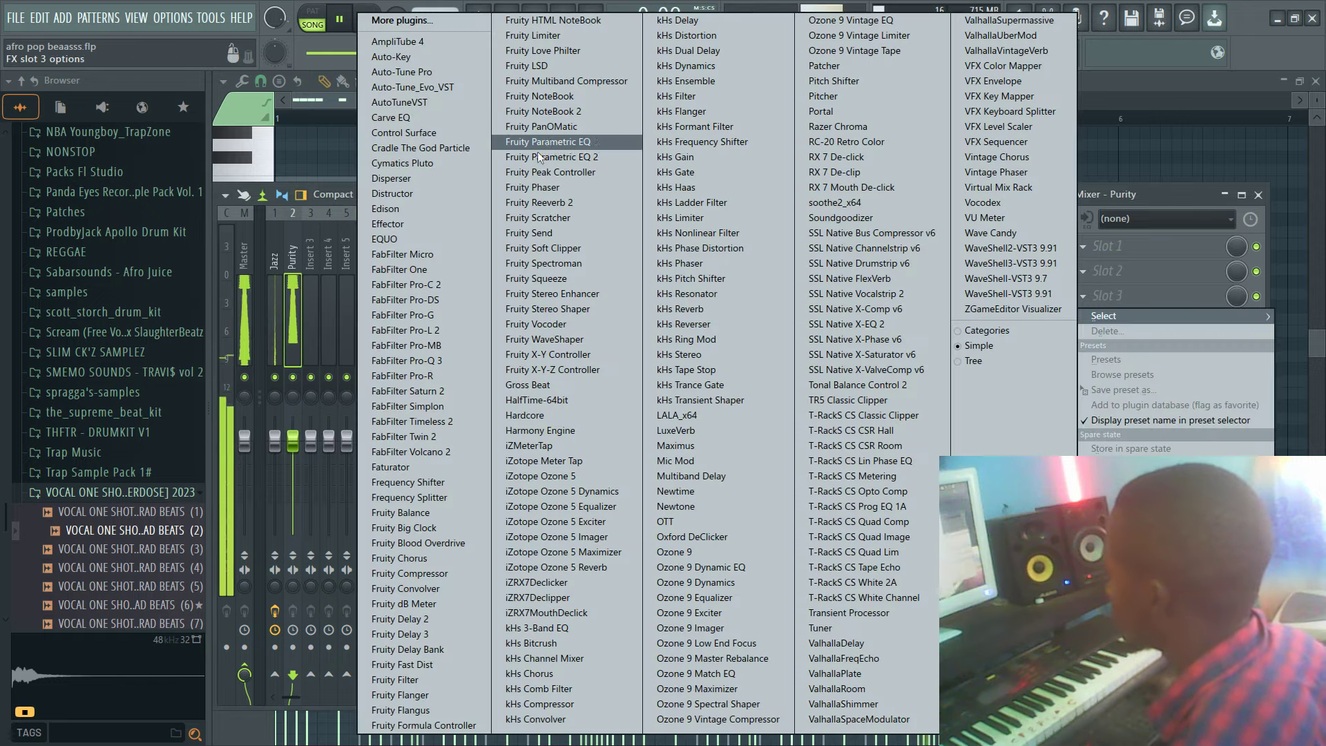
{"action": "left_click", "coordinate": [608, 142]}
{"action": "left_click_drag", "start_coordinate": [306, 293], "coordinate": [317, 380]}
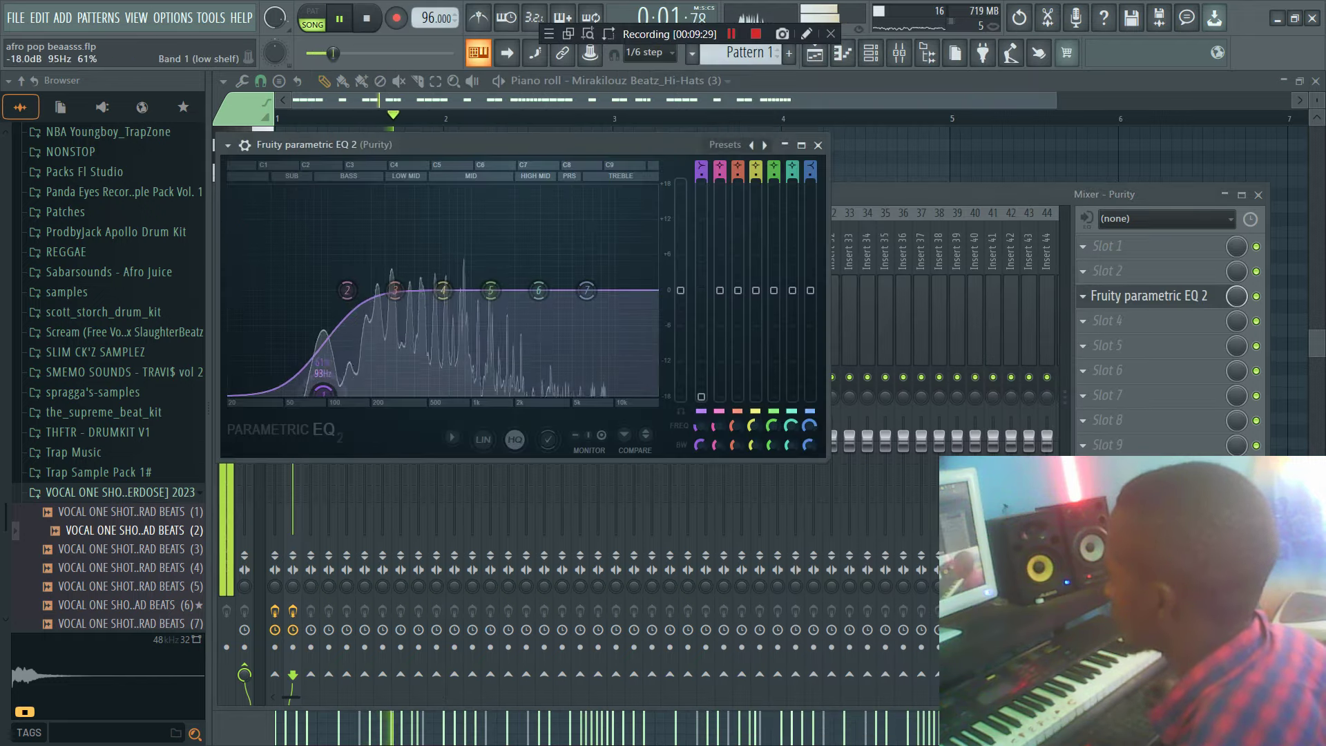
Step: Add Fruity Stereo Shaper in slot 6 of the Purity mixer track and return to the channel rack
{"action": "left_click", "coordinate": [1175, 370]}
{"action": "mouse_move", "coordinate": [1104, 387]}
{"action": "left_click", "coordinate": [512, 309]}
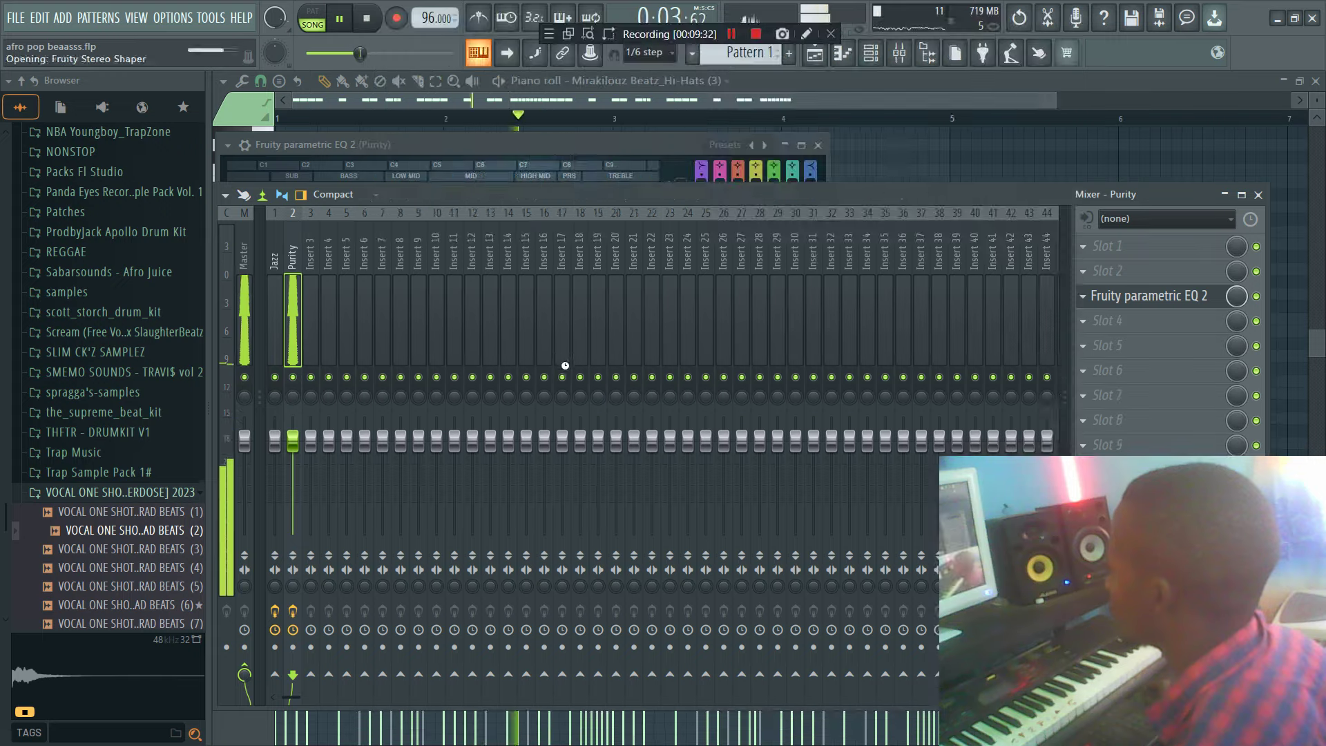
{"action": "left_click", "coordinate": [871, 55]}
{"action": "scroll", "coordinate": [538, 324], "scroll_direction": "down", "scroll_amount": 3}
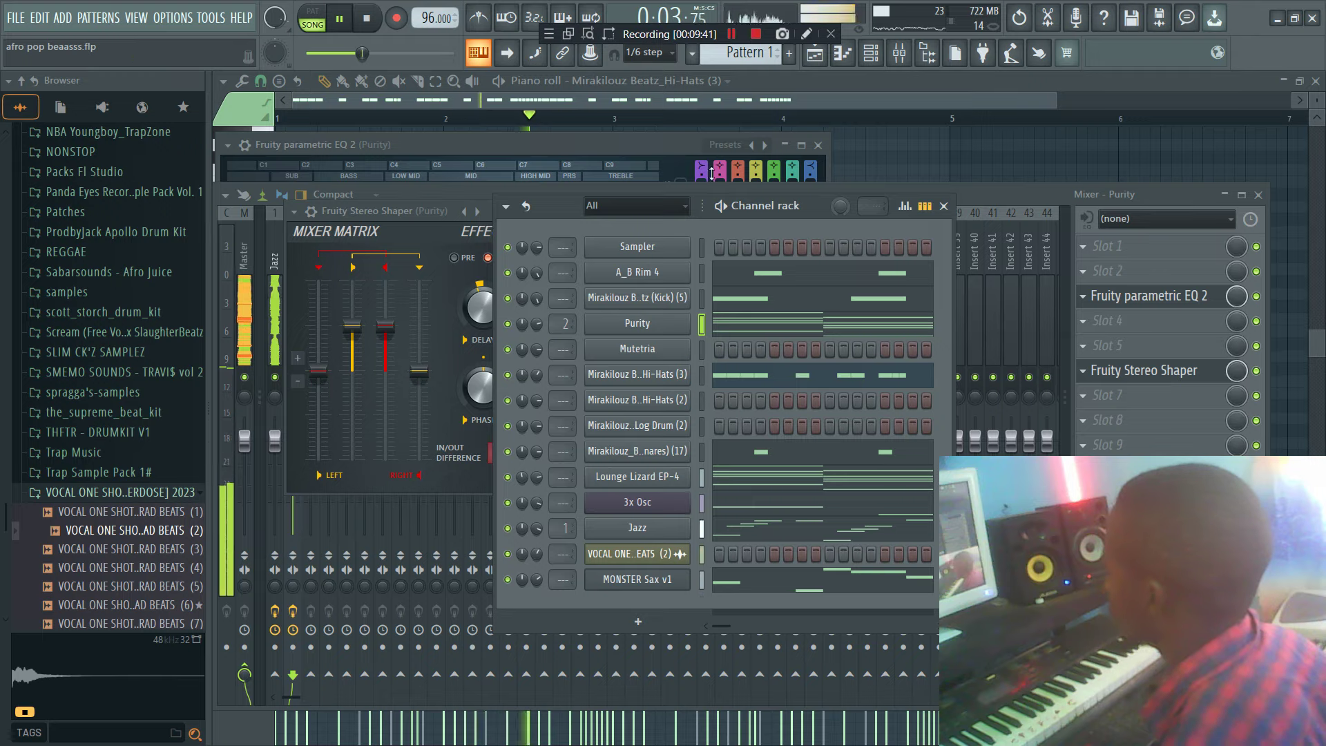
Step: Add Fruity Soft Clipper in slot 4 of the Master mixer track
{"action": "left_click", "coordinate": [245, 284]}
{"action": "left_click", "coordinate": [1088, 322]}
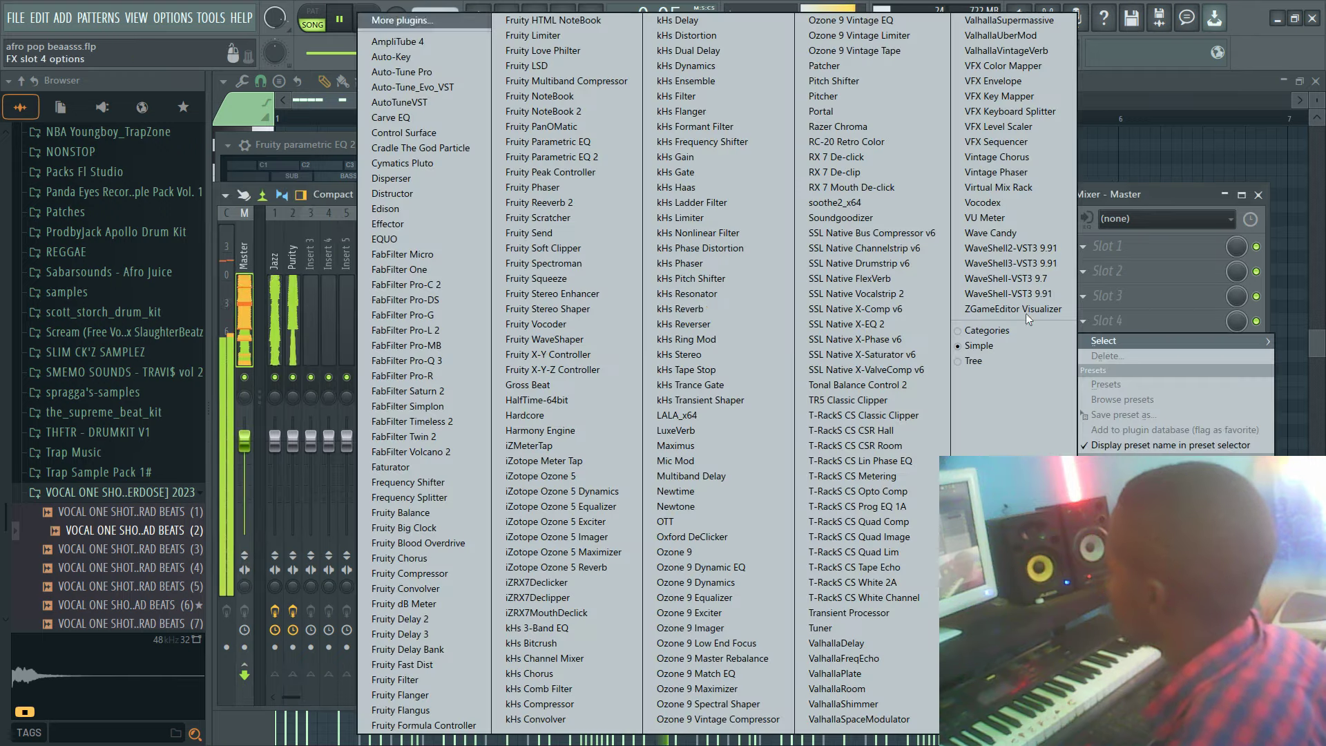
{"action": "left_click", "coordinate": [553, 249]}
Step: Check the 3x Osc notes in the piano roll during playback, and stop playback from the channel rack
{"action": "left_click", "coordinate": [871, 53]}
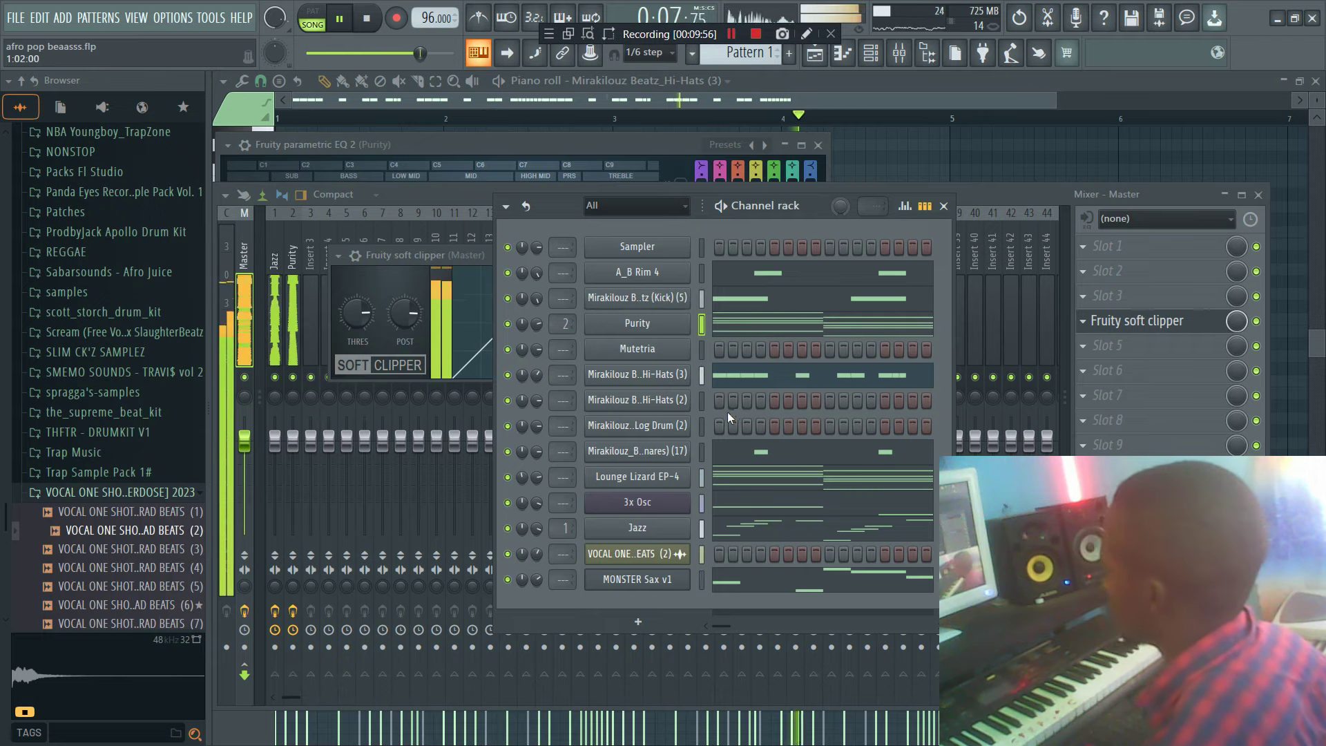
{"action": "left_click", "coordinate": [846, 516]}
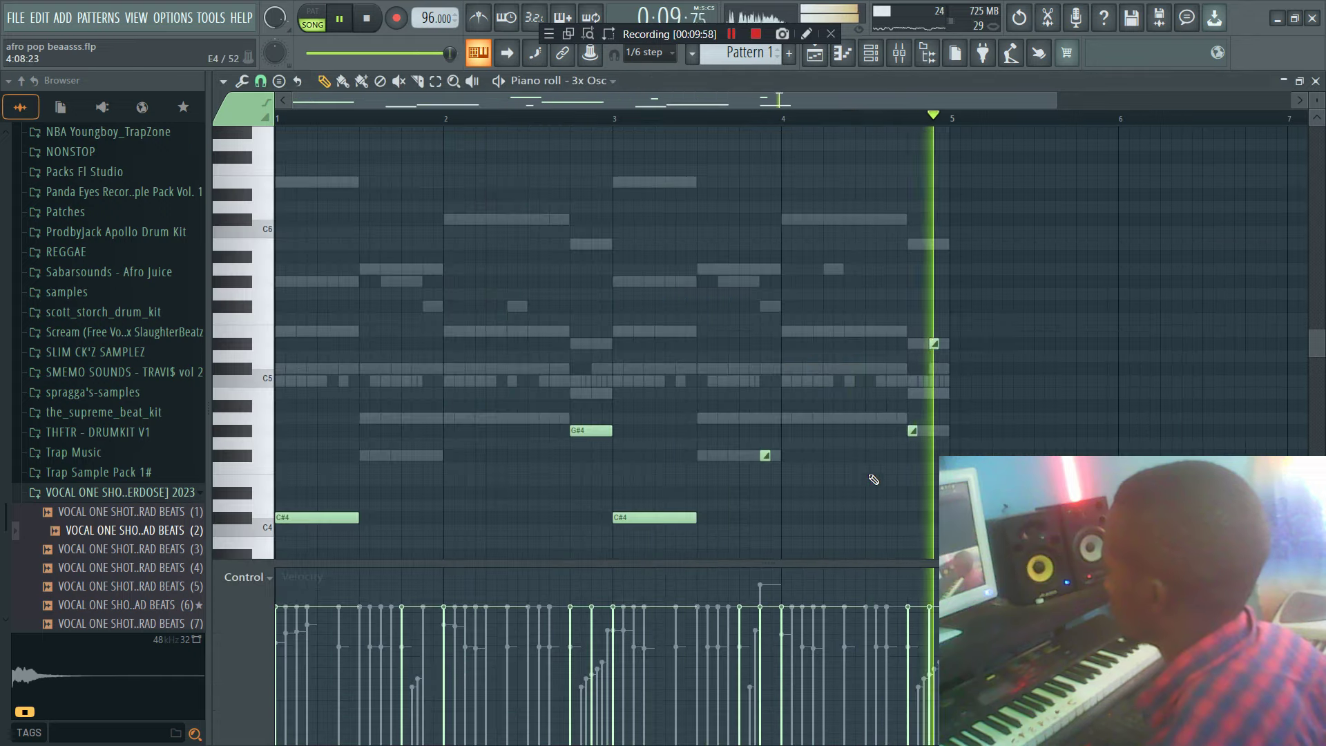
{"action": "left_click", "coordinate": [870, 53]}
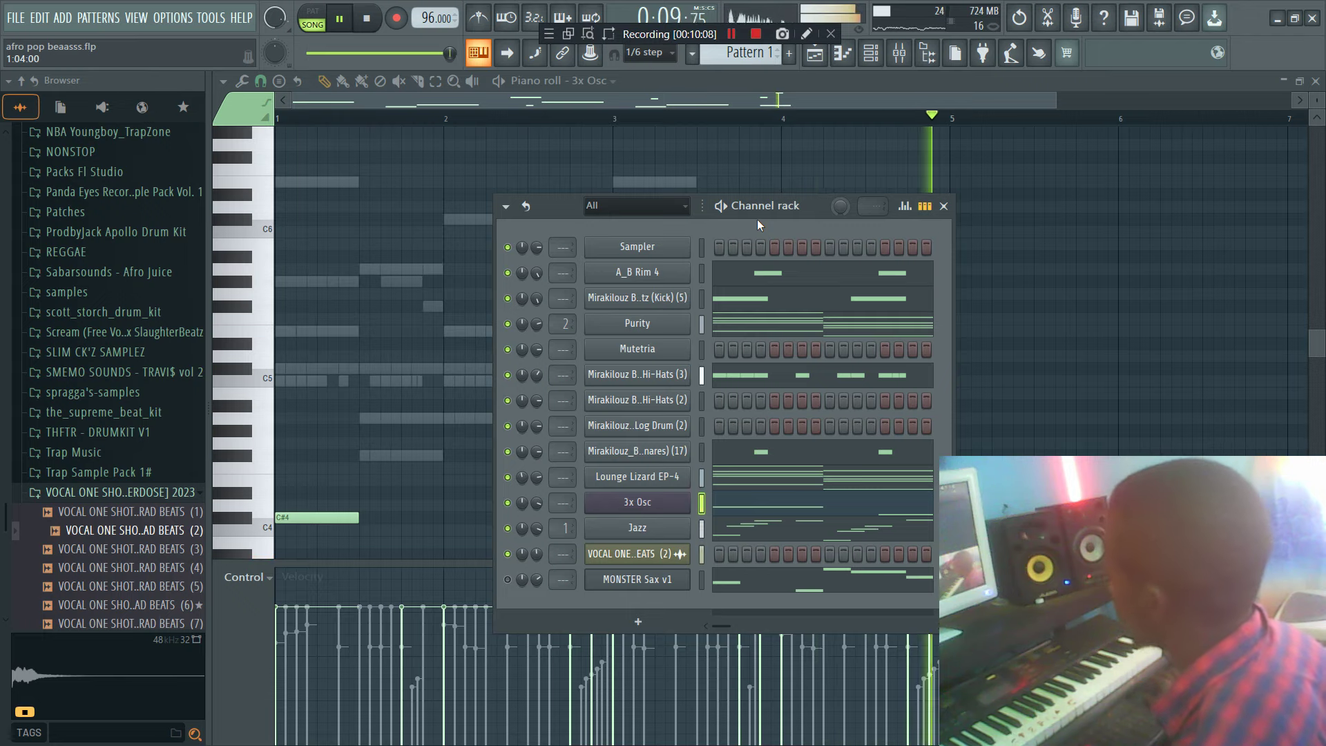
{"action": "key", "text": "space"}
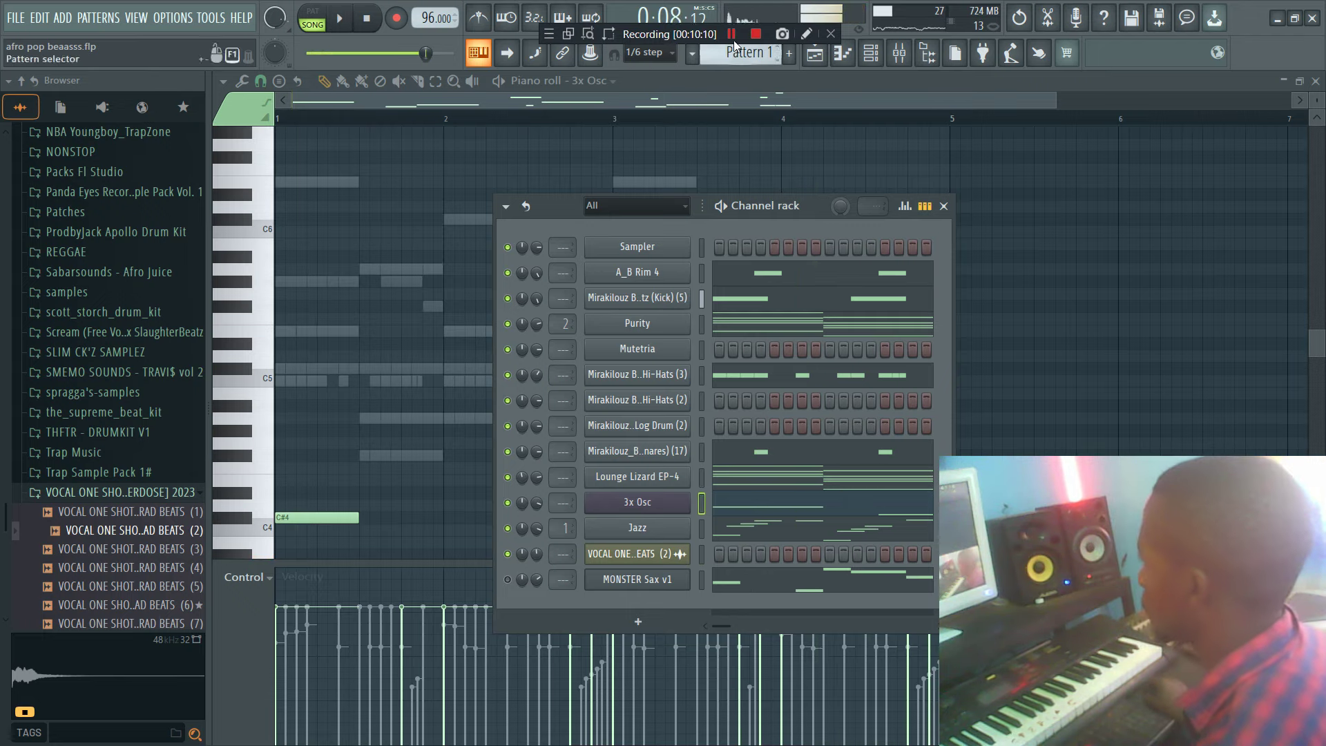